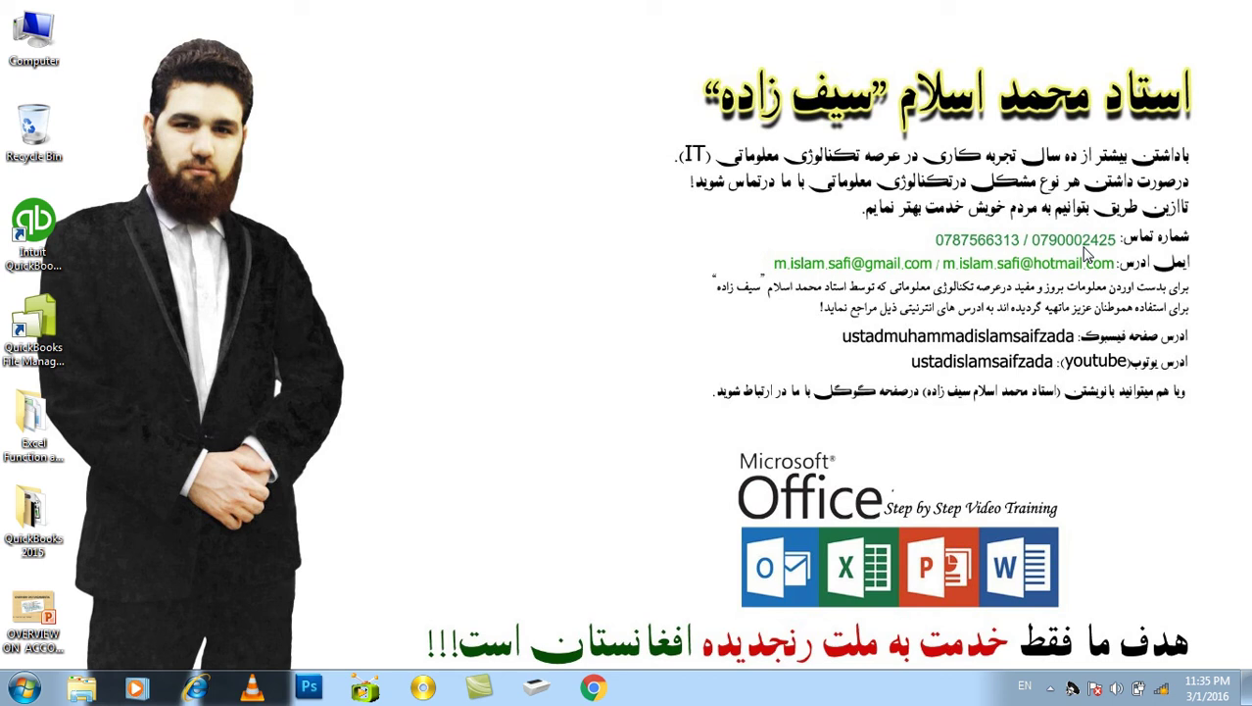
- Refresh the desktop several times from its shortcut menu
{"action": "left_click", "coordinate": [1068, 273]}
{"action": "right_click", "coordinate": [516, 227]}
{"action": "left_click", "coordinate": [528, 281]}
{"action": "right_click", "coordinate": [413, 189]}
{"action": "left_click", "coordinate": [454, 243]}
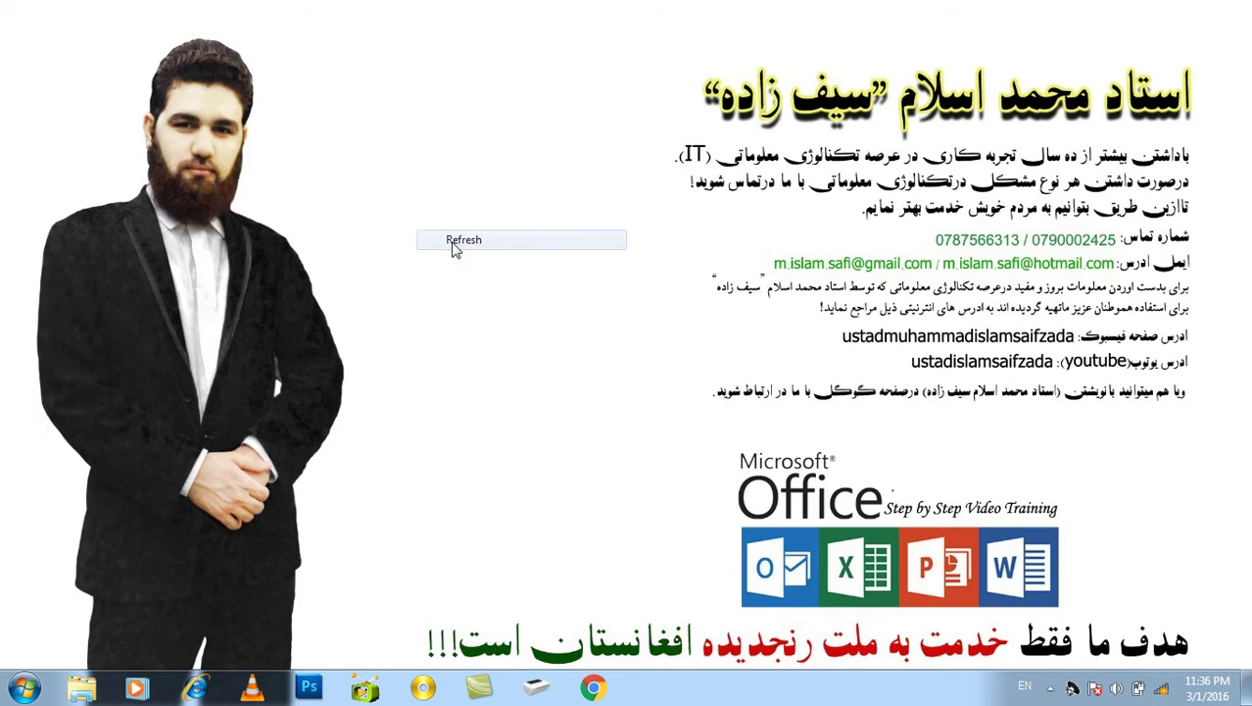
{"action": "right_click", "coordinate": [423, 183]}
{"action": "left_click", "coordinate": [462, 232]}
- Launch Microsoft Word by running winword from the Run dialog
{"action": "key", "text": "super"}
{"action": "key", "text": "super+r"}
{"action": "type", "text": "winword"}
{"action": "key", "text": "Return"}
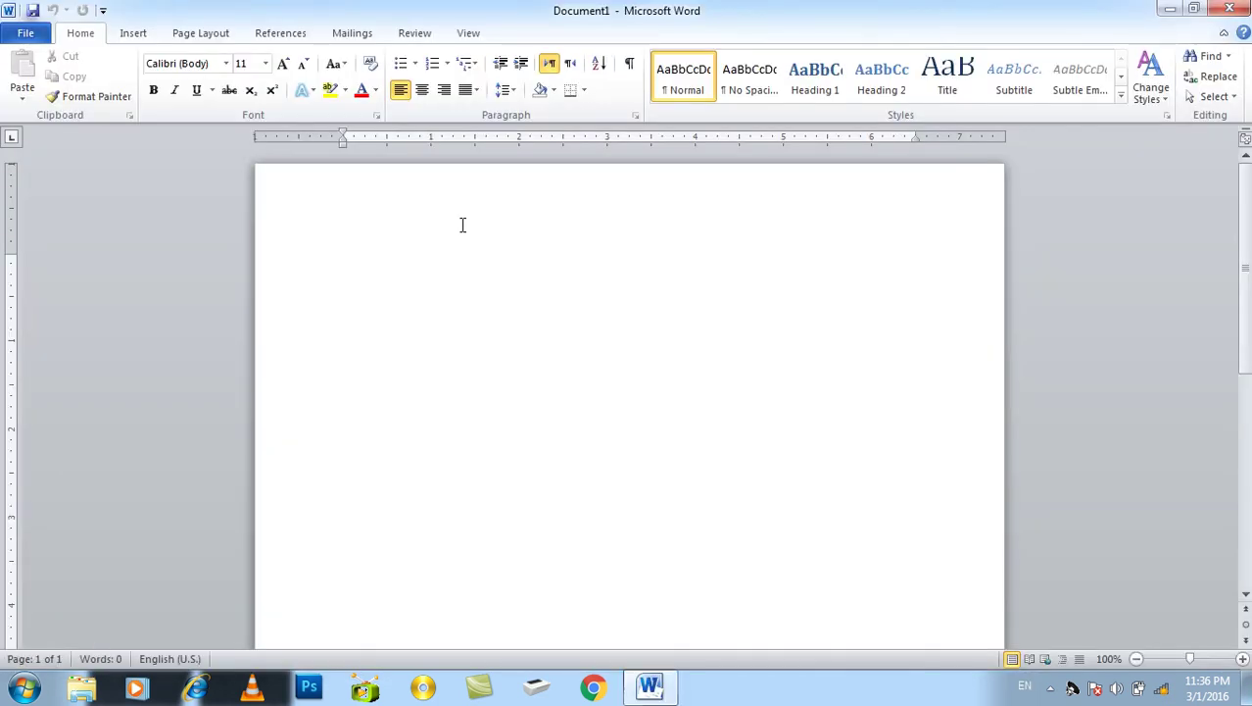
- At 15-point font, type the question 'What is ms word and what for we use?'
{"action": "key", "text": "ctrl+bracketright"}
{"action": "key", "text": "ctrl+bracketright"}
{"action": "key", "text": "ctrl+bracketright"}
{"action": "type", "text": "what ios"}
{"action": "key", "text": "BackSpace"}
{"action": "key", "text": "BackSpace"}
{"action": "type", "text": "s ms word and what for we use?"}
{"action": "key", "text": "Return"}
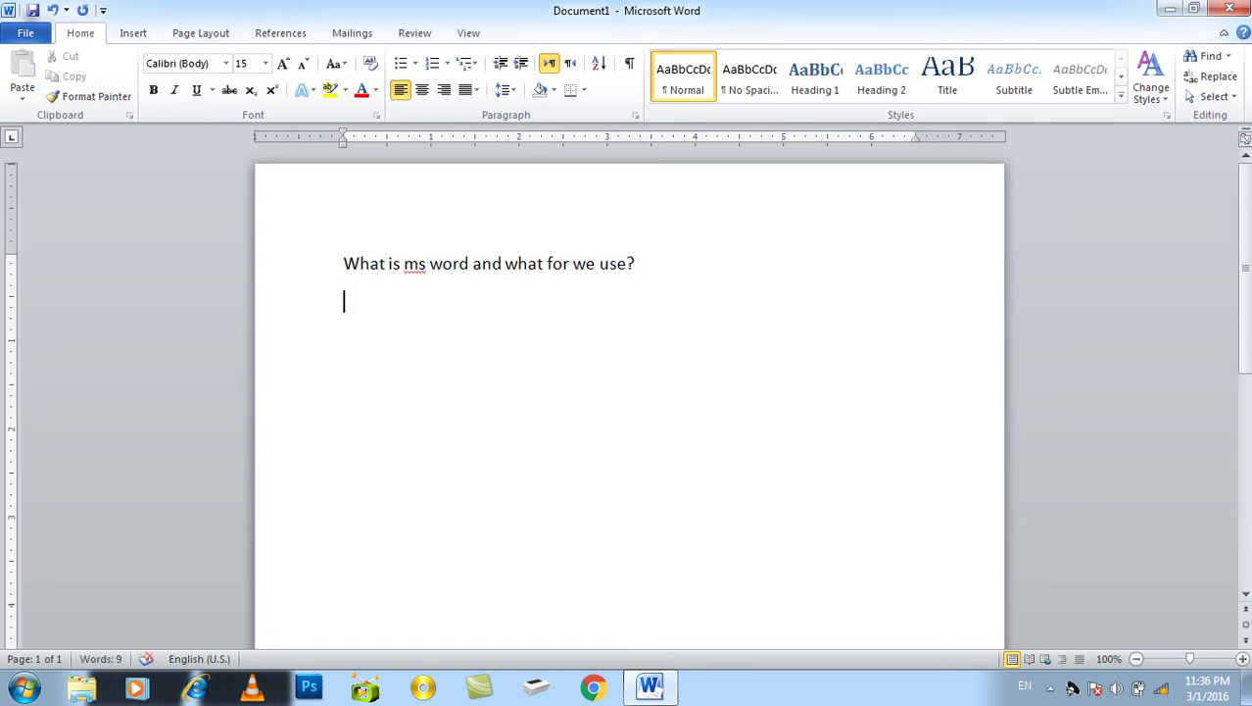
- Type the answer paragraph listing Documentation, Composing, Letter and office working as Word's uses
{"action": "type", "text": "ms wor"}
{"action": "type", "text": "s the production of microsoft and use for"}
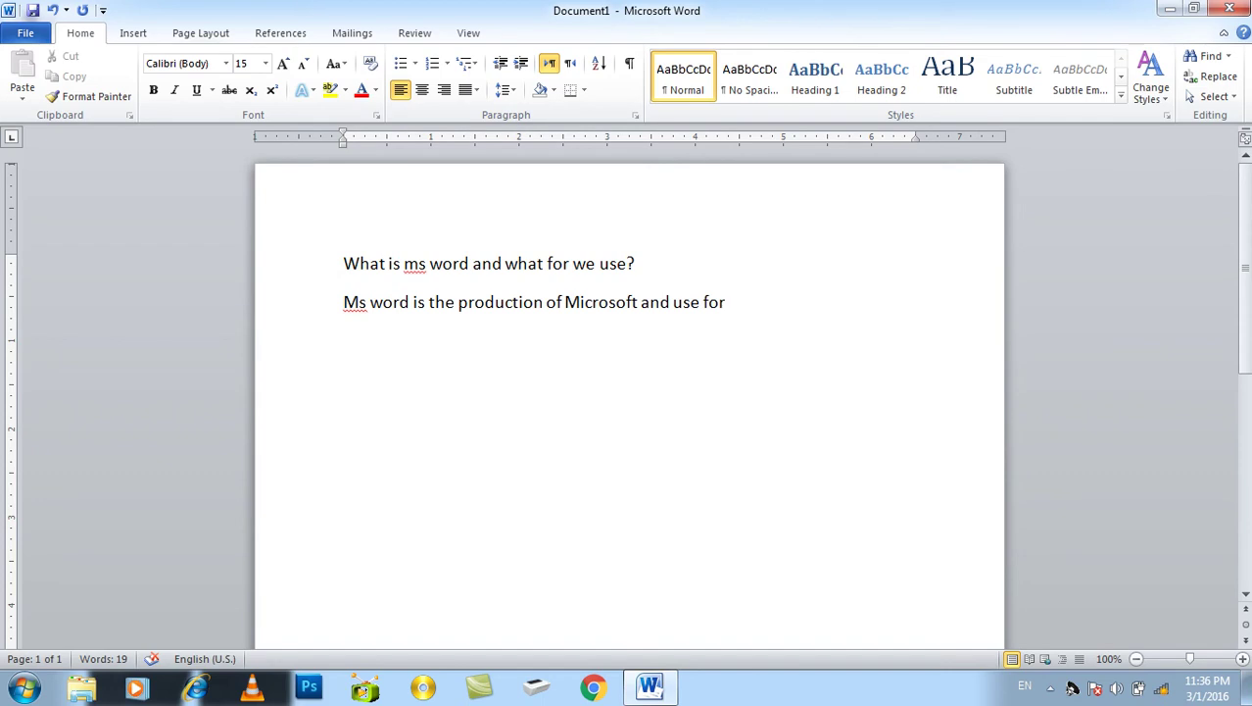
{"action": "type", "text": "Documentation, Composing, Letter and office working."}
{"action": "key", "text": "Return"}
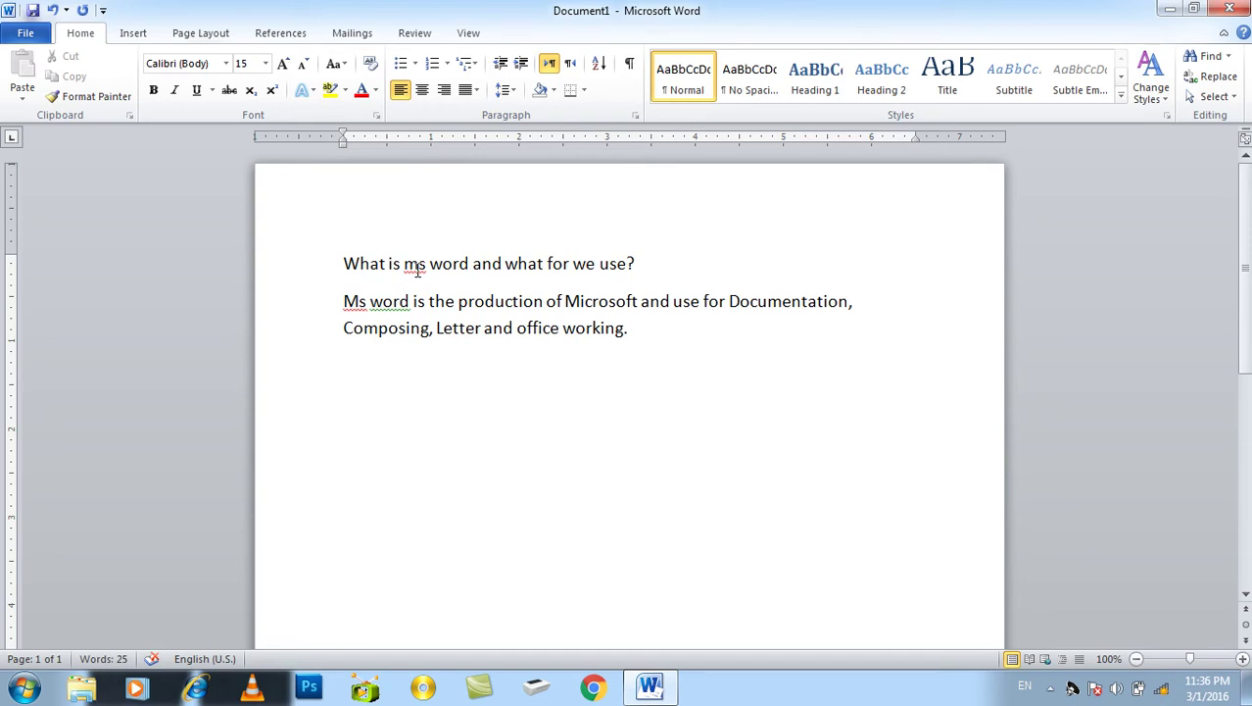
- Use spelling suggestions to change ms to MS in the question and make the answer start 'MS Word'
{"action": "right_click", "coordinate": [416, 270]}
{"action": "left_click", "coordinate": [468, 306]}
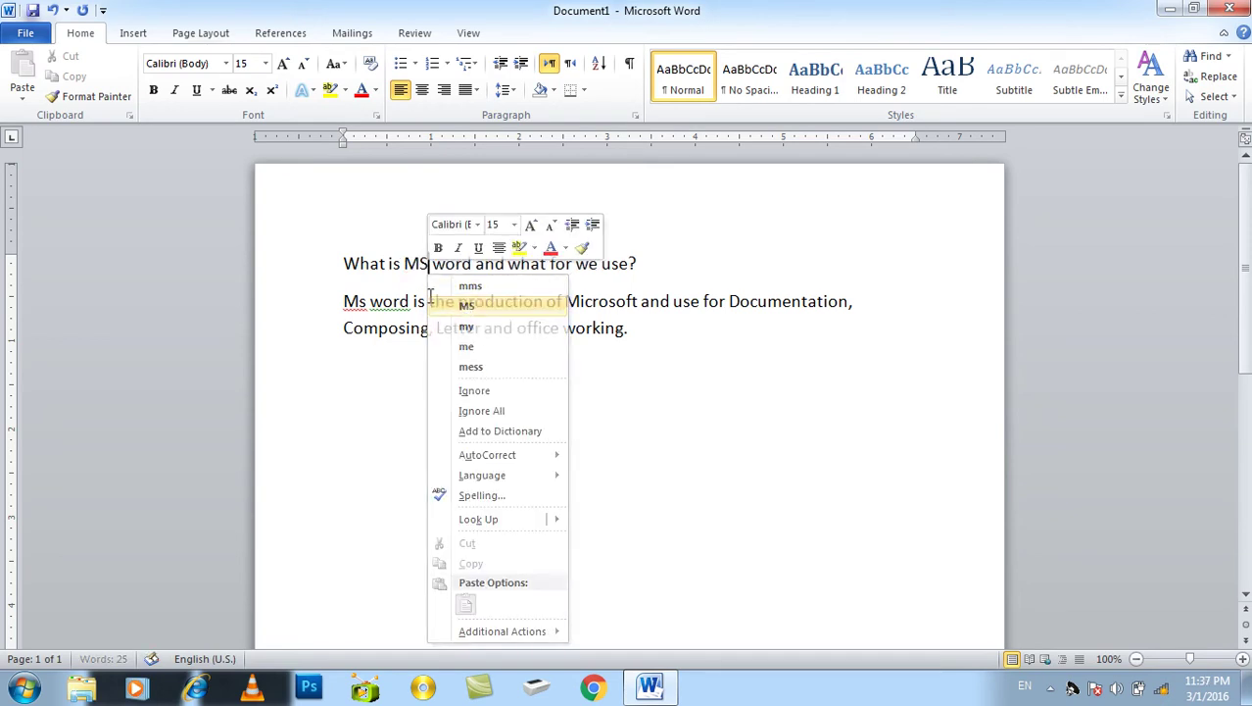
{"action": "right_click", "coordinate": [402, 304]}
{"action": "left_click", "coordinate": [451, 323]}
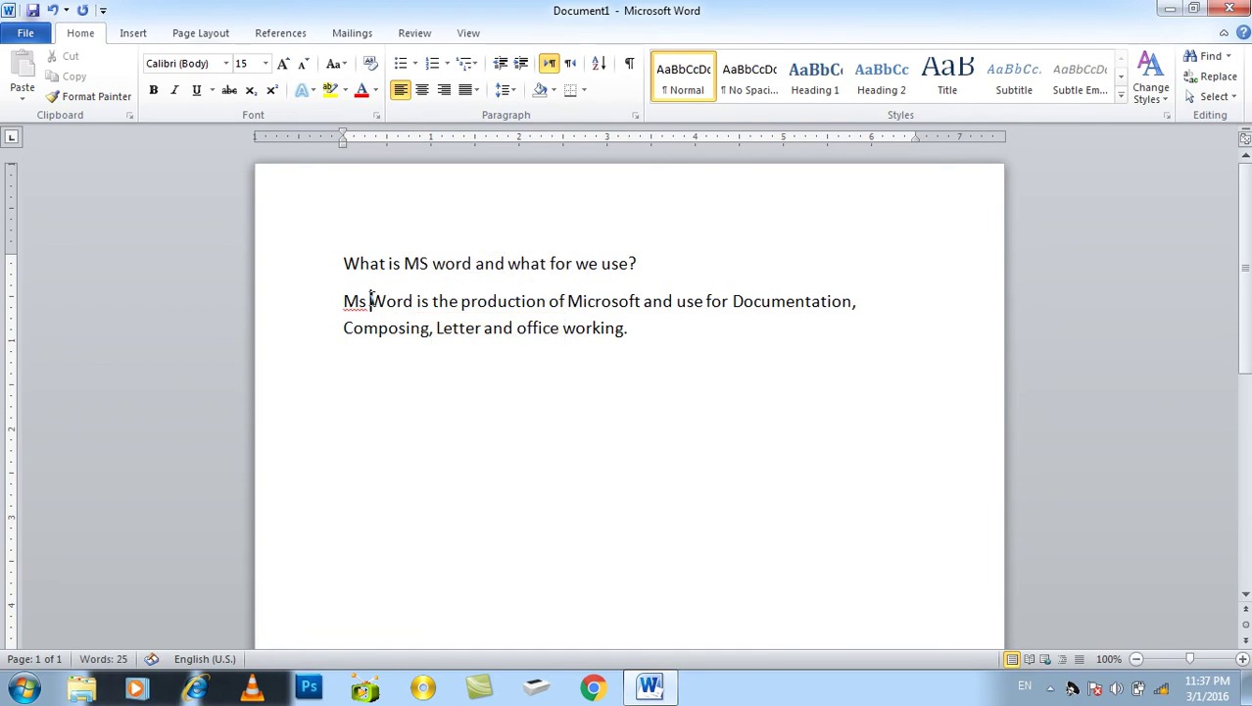
{"action": "right_click", "coordinate": [371, 297]}
{"action": "left_click", "coordinate": [384, 310]}
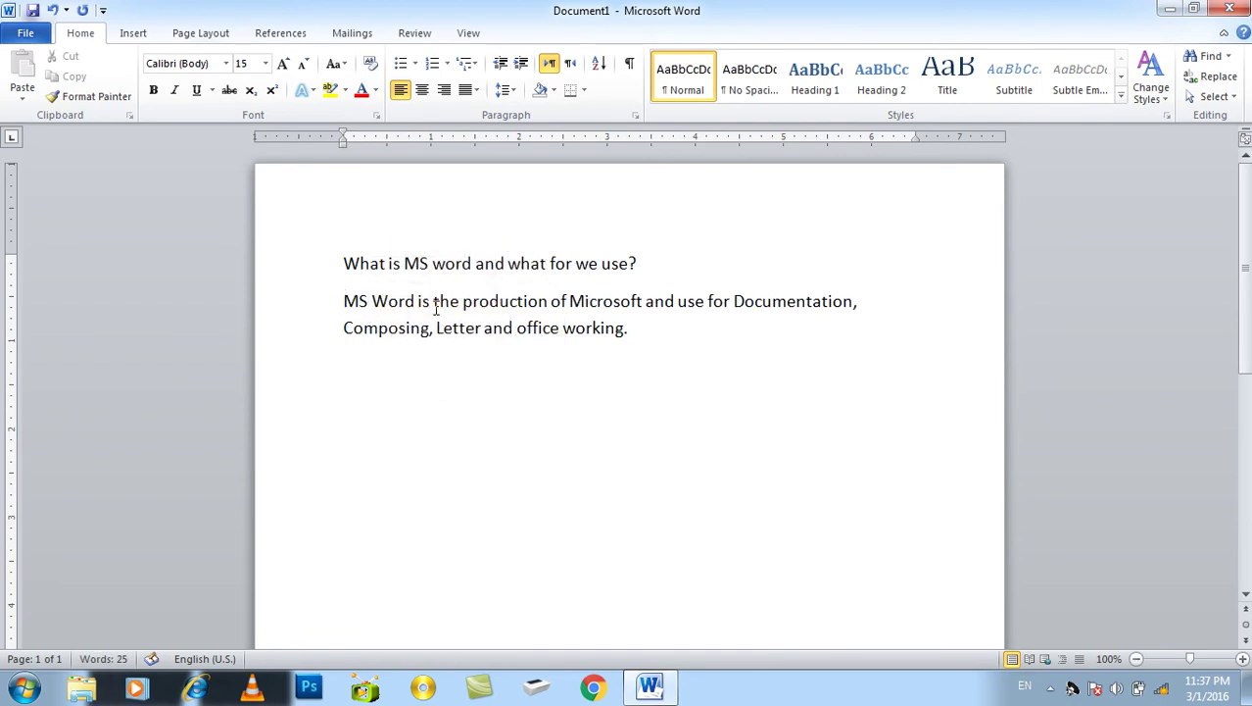
- Highlight the words Microsoft, Documentation, Composing and Letter in turn
{"action": "left_click_drag", "start_coordinate": [570, 300], "coordinate": [648, 297]}
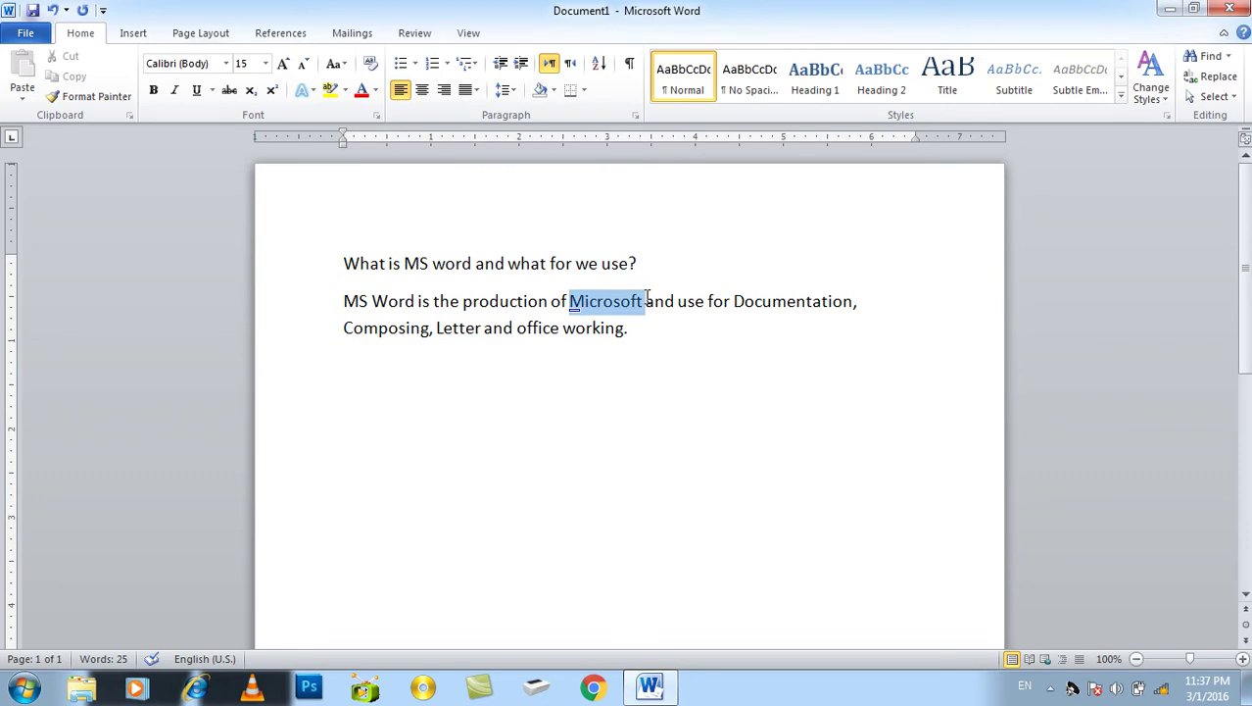
{"action": "left_click_drag", "start_coordinate": [734, 299], "coordinate": [985, 291]}
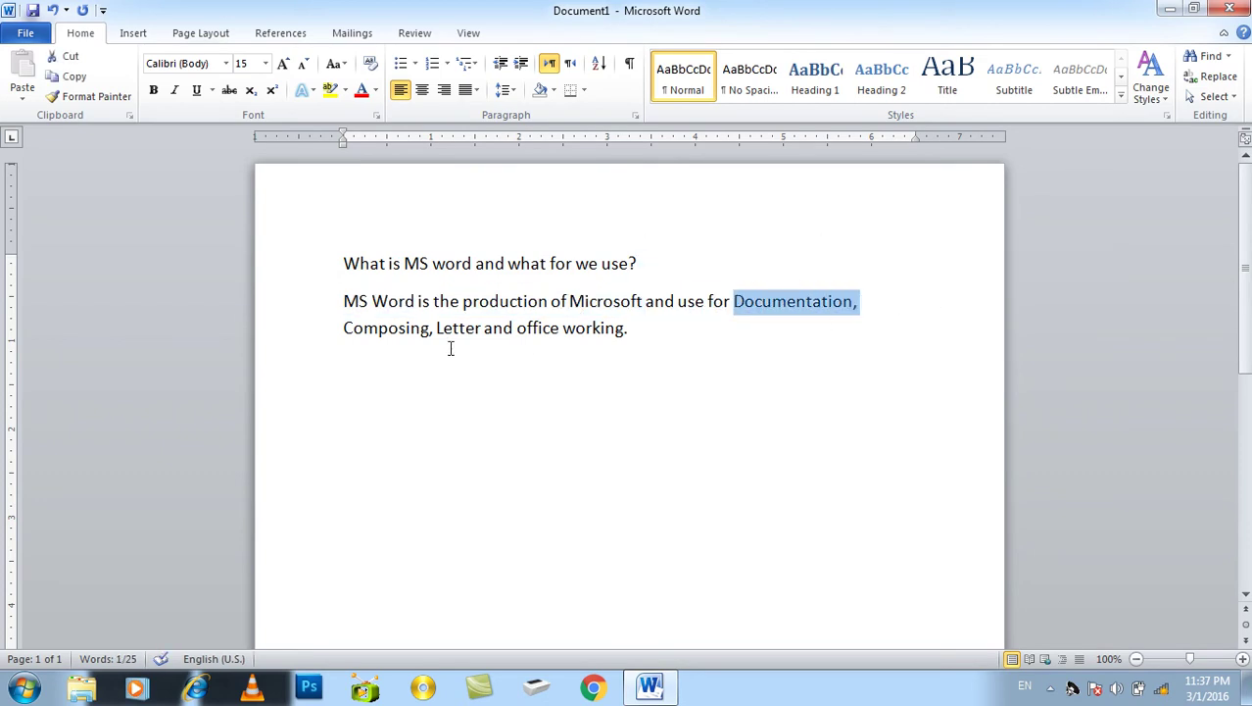
{"action": "left_click_drag", "start_coordinate": [344, 325], "coordinate": [428, 317]}
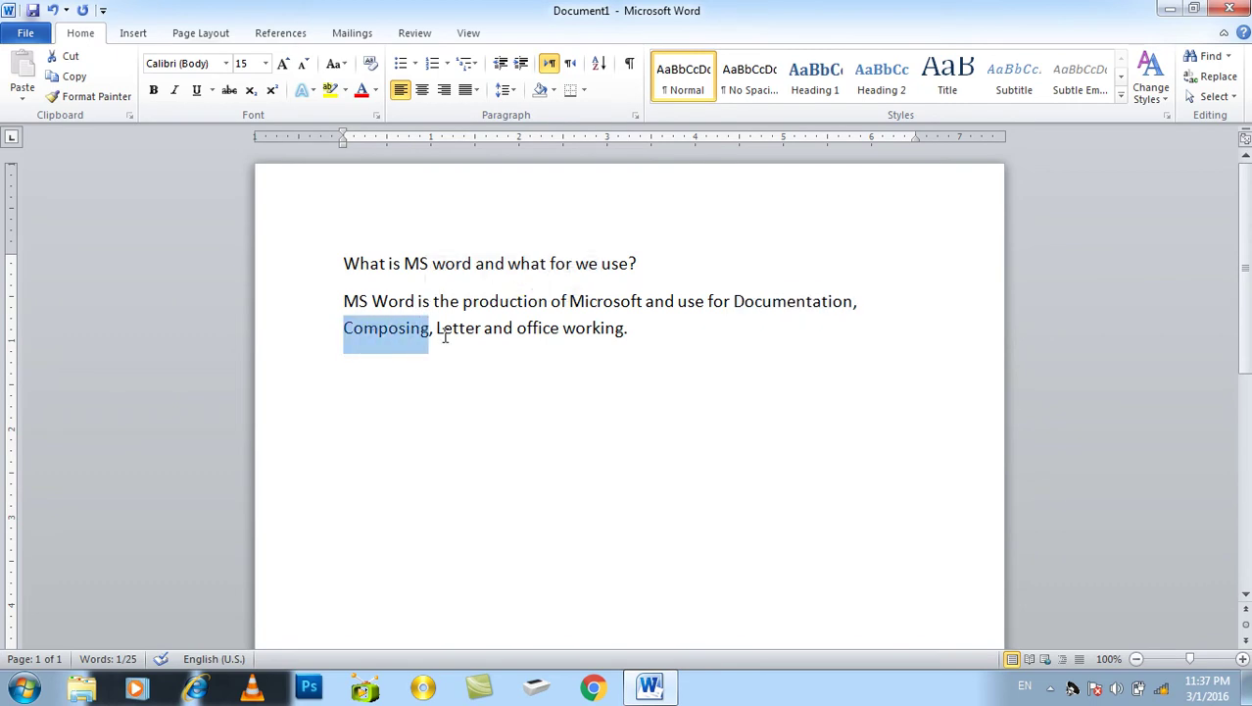
{"action": "left_click_drag", "start_coordinate": [435, 329], "coordinate": [482, 330]}
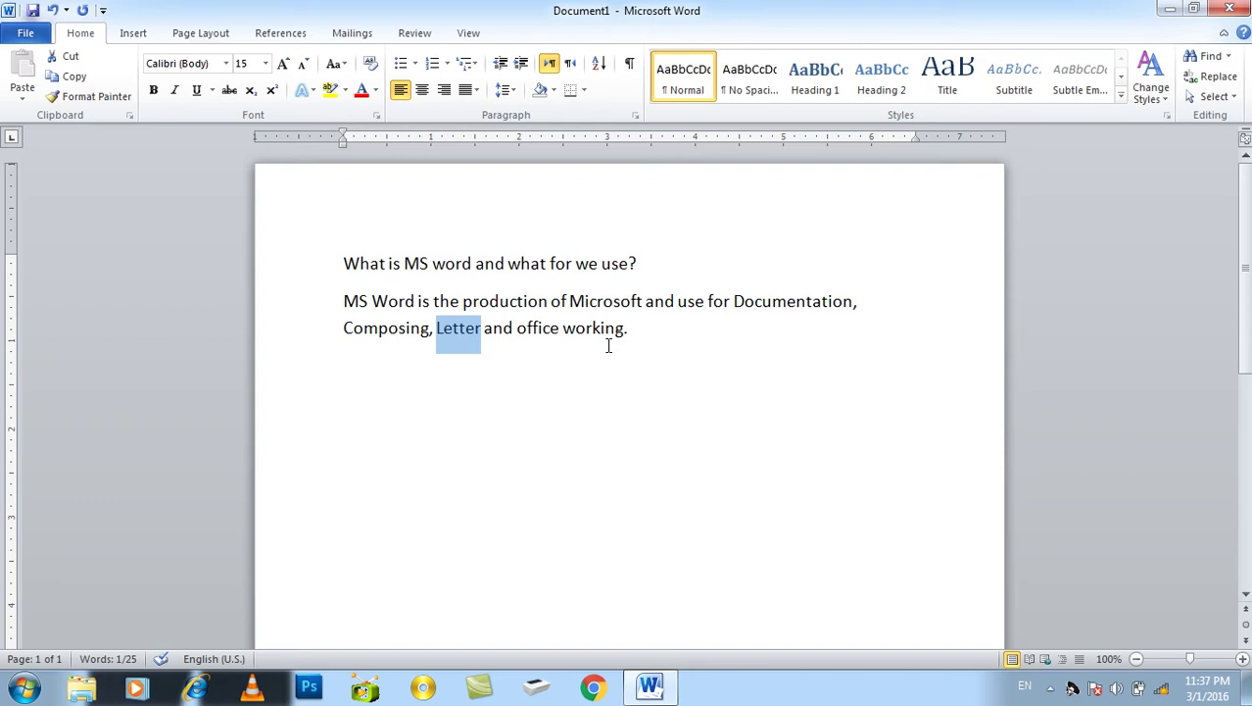
- Type the intro line 'Ms Word is the Consist of:' below the answer
{"action": "key", "text": "Down"}
{"action": "type", "text": "Ms Word is the Consist of"}
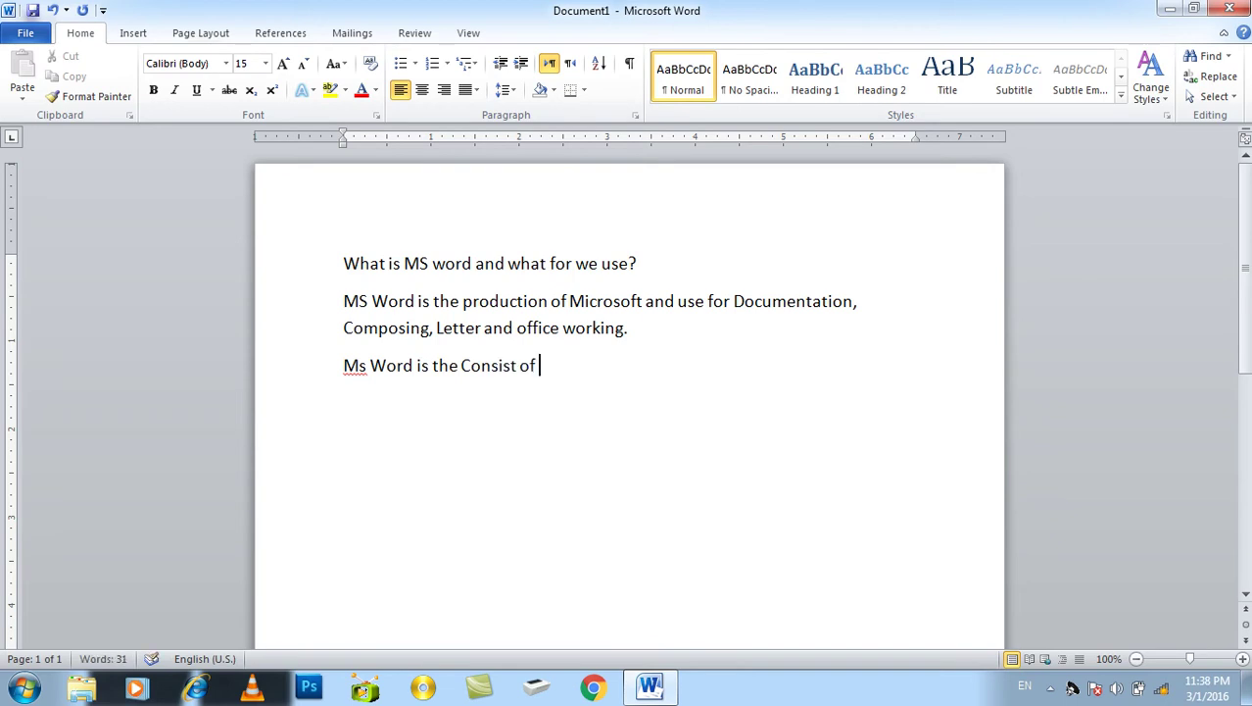
{"action": "type", "text": ":"}
{"action": "key", "text": "Return"}
- Start a numbered list with Title bar, Quick Access Toolbar and Caption Button/ Control Button
{"action": "type", "text": "1. Title bar"}
{"action": "key", "text": "Return"}
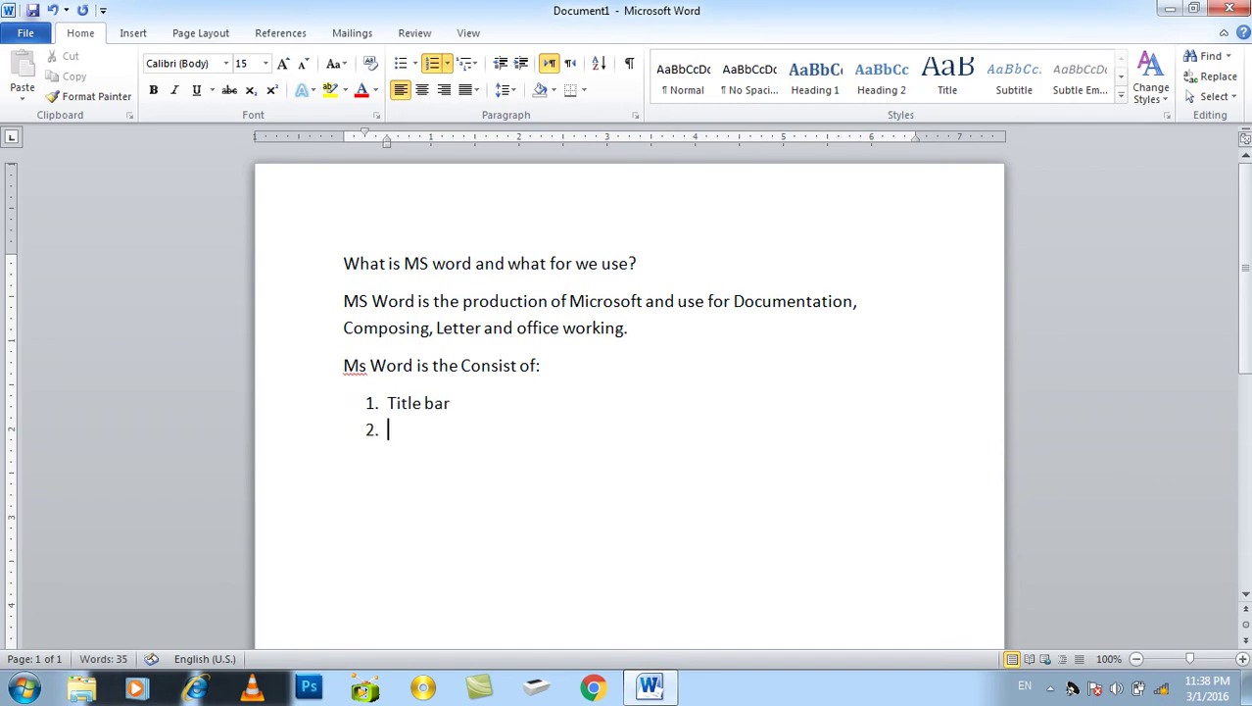
{"action": "type", "text": "Quick A"}
{"action": "type", "text": "ccess Toolbar"}
{"action": "key", "text": "Return"}
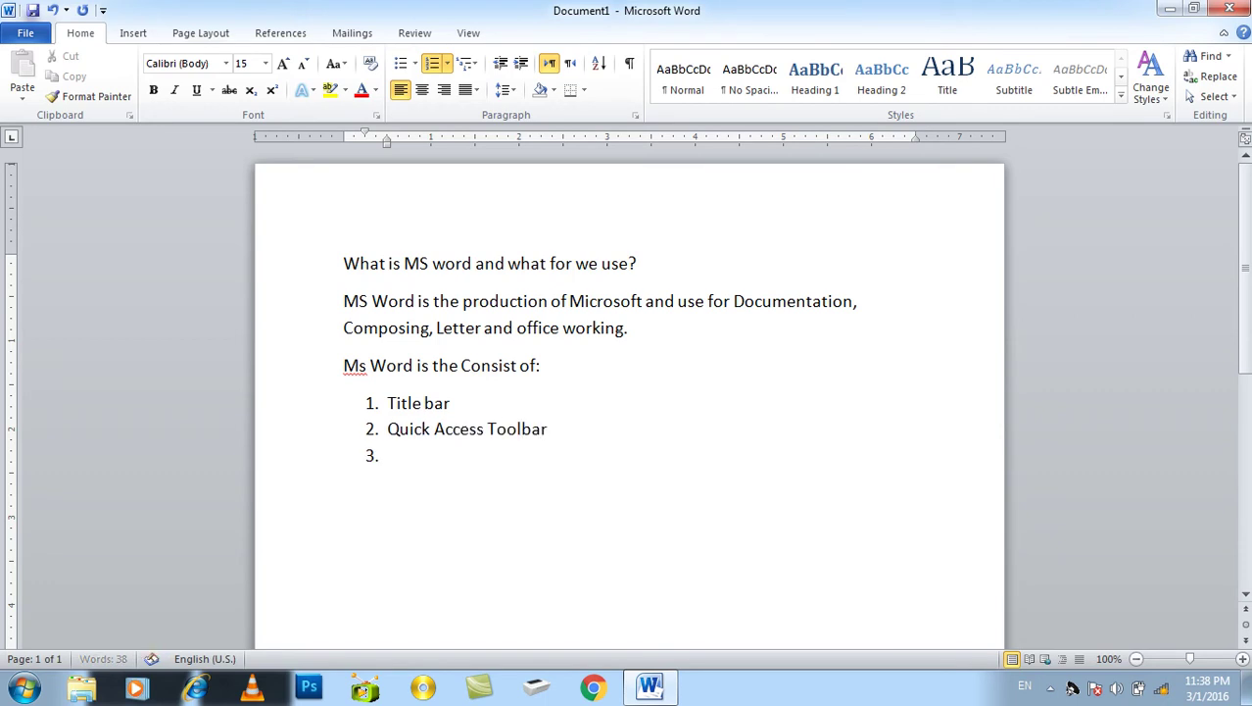
{"action": "type", "text": "Caption"}
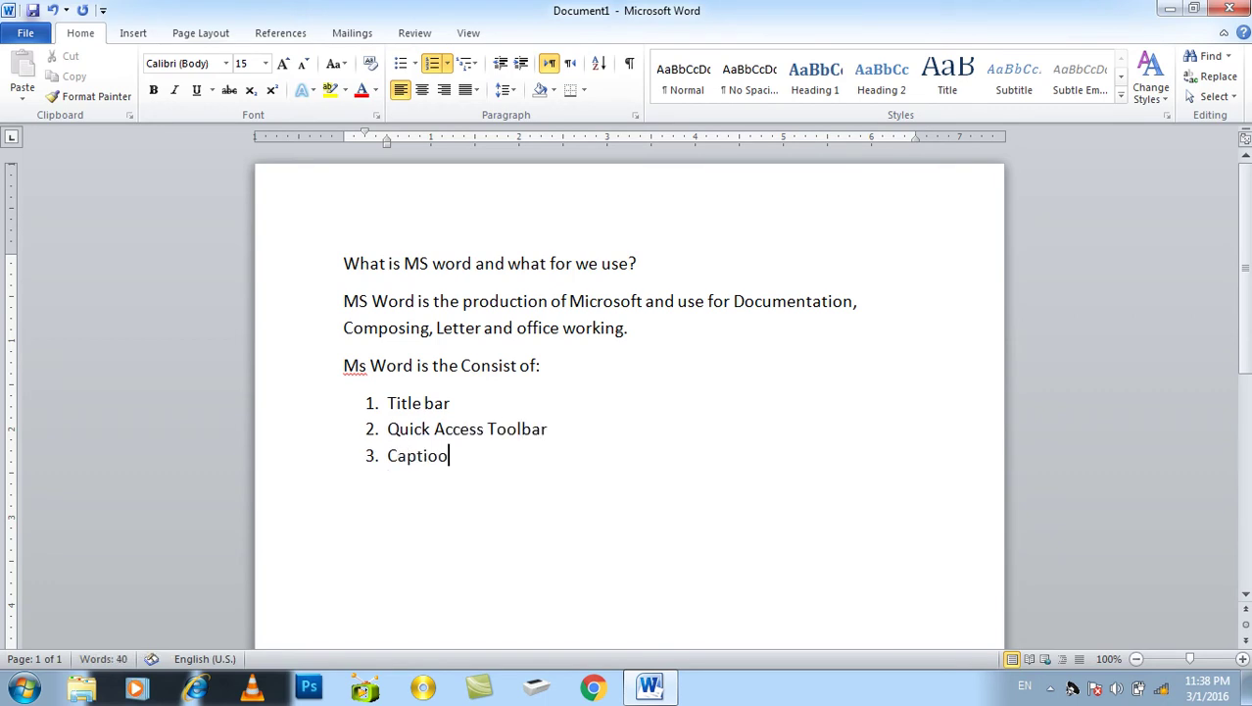
{"action": "type", "text": " Button/ Control Button"}
{"action": "key", "text": "Return"}
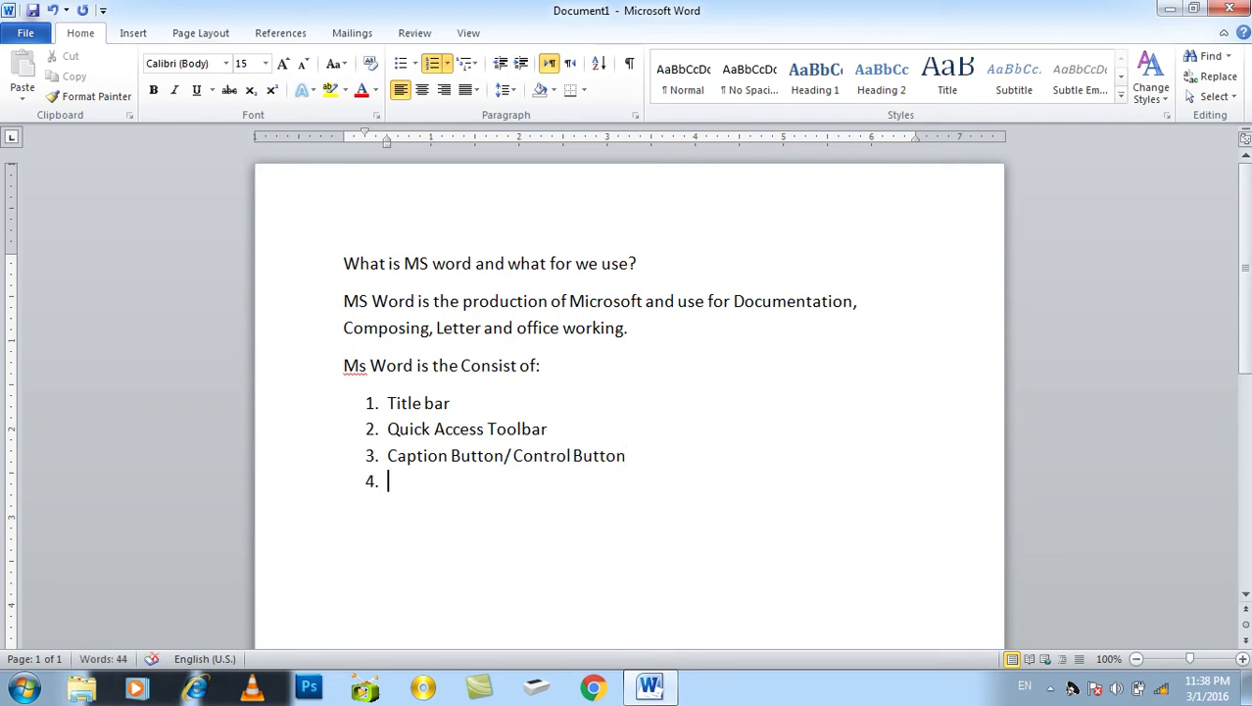
- Add list items Menu Tab/ Menu Bar, Ribbon and Ruler
{"action": "type", "text": "Menu Tab/"}
{"action": "key", "text": "BackSpace"}
{"action": "type", "text": "Tab/ Menu Bar"}
{"action": "key", "text": "Return"}
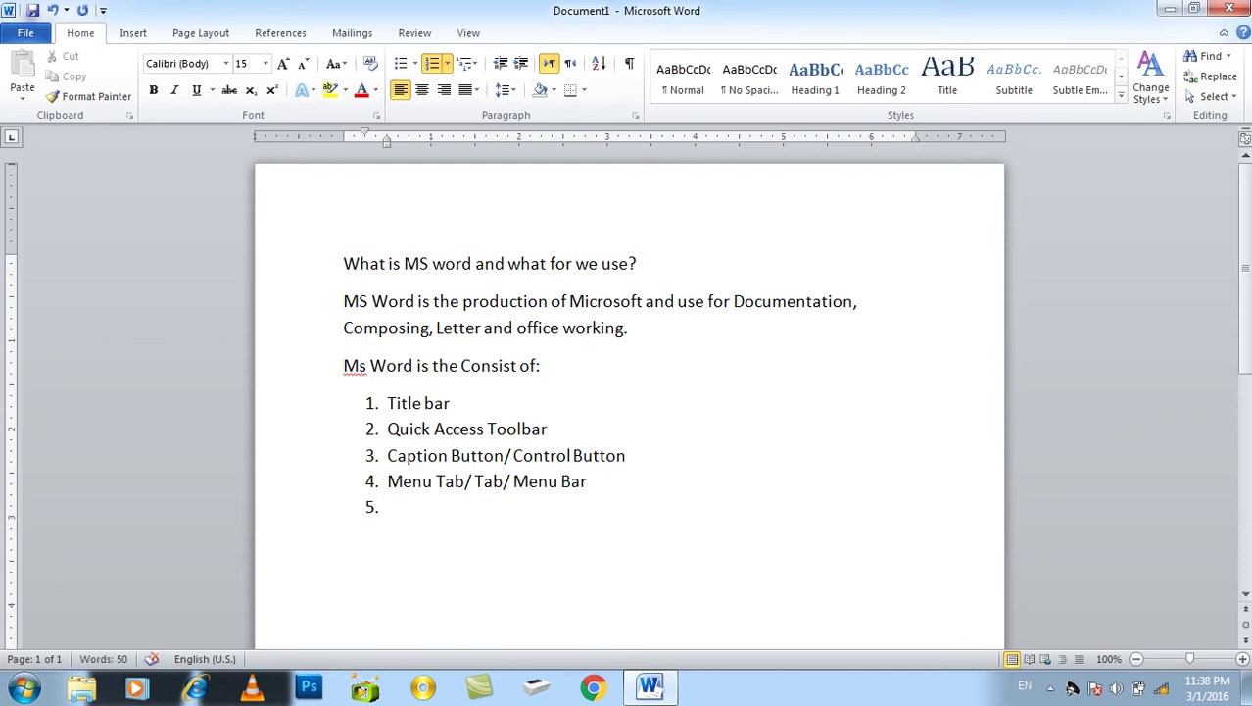
{"action": "type", "text": "Ribbon"}
{"action": "key", "text": "Return"}
{"action": "type", "text": "Ruol"}
{"action": "key", "text": "BackSpace"}
{"action": "key", "text": "BackSpace"}
{"action": "type", "text": "ler"}
- Add lettered sub-items Vertical Ruler and Horizantle Ruler under Ruler, then end the list
{"action": "key", "text": "Return"}
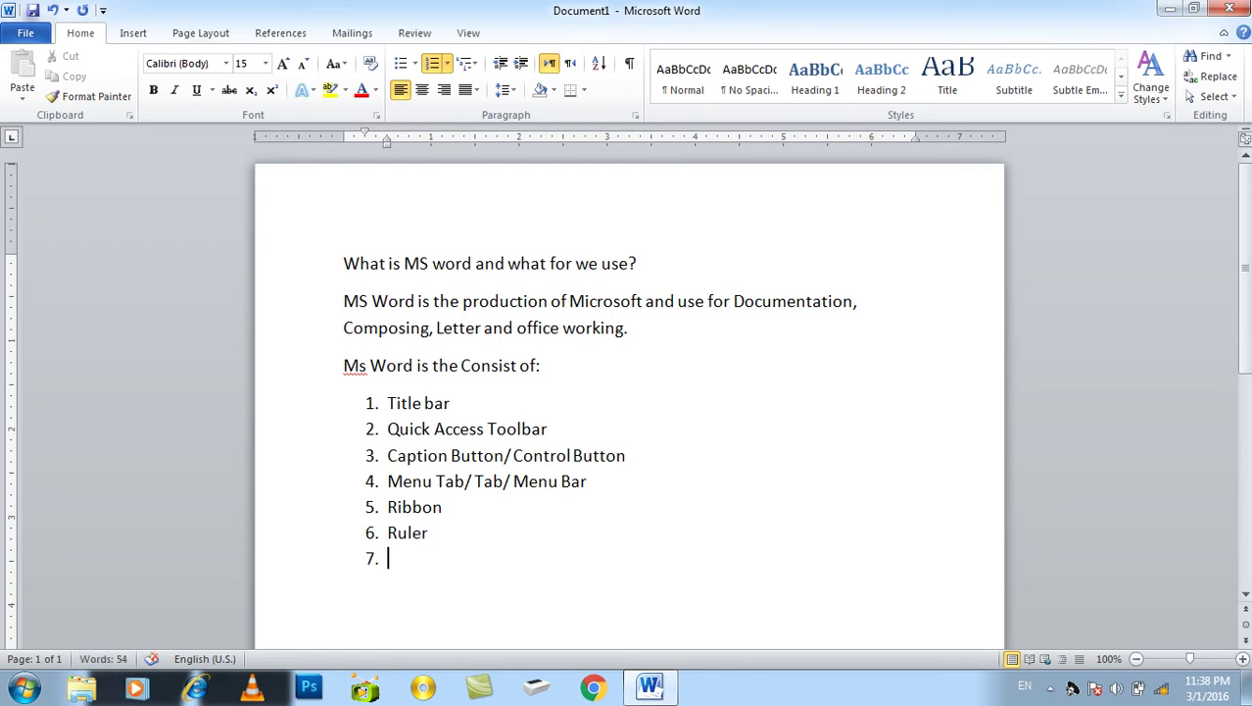
{"action": "key", "text": "Return"}
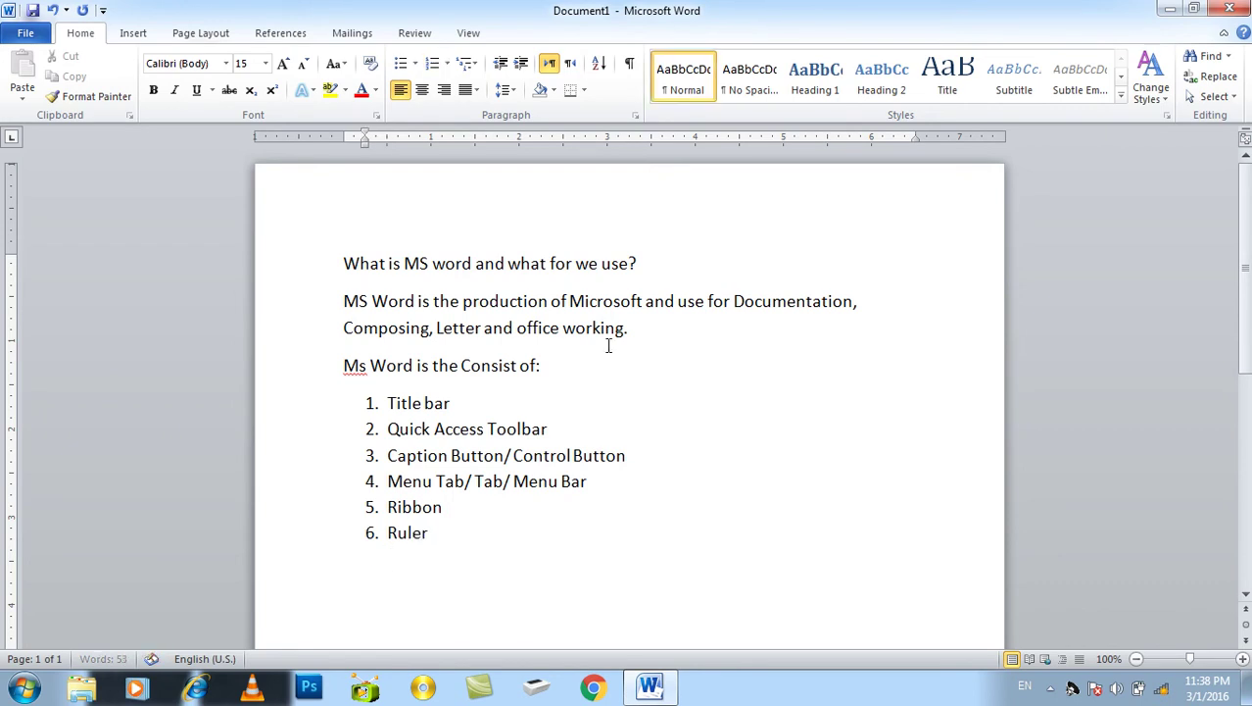
{"action": "key", "text": "BackSpace"}
{"action": "key", "text": "BackSpace"}
{"action": "key", "text": "Return"}
{"action": "key", "text": "Tab"}
{"action": "type", "text": "Vertical "}
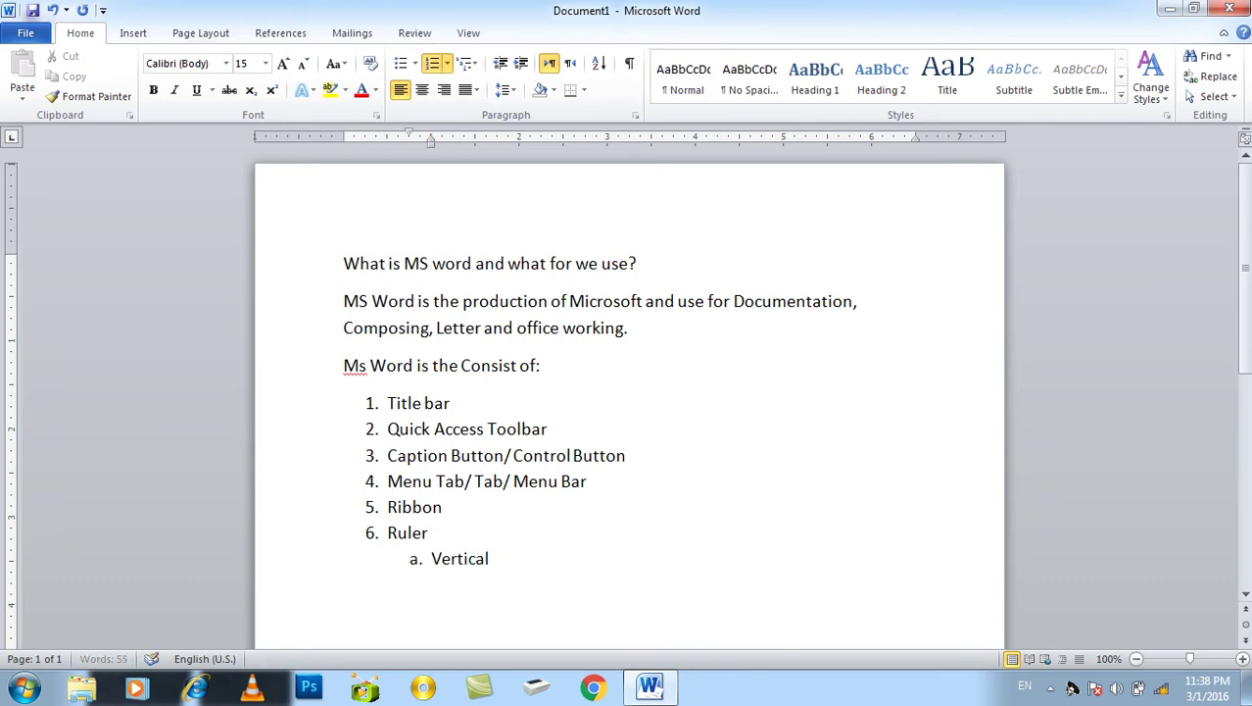
{"action": "type", "text": "Ruler"}
{"action": "key", "text": "Return"}
{"action": "type", "text": "Horizan"}
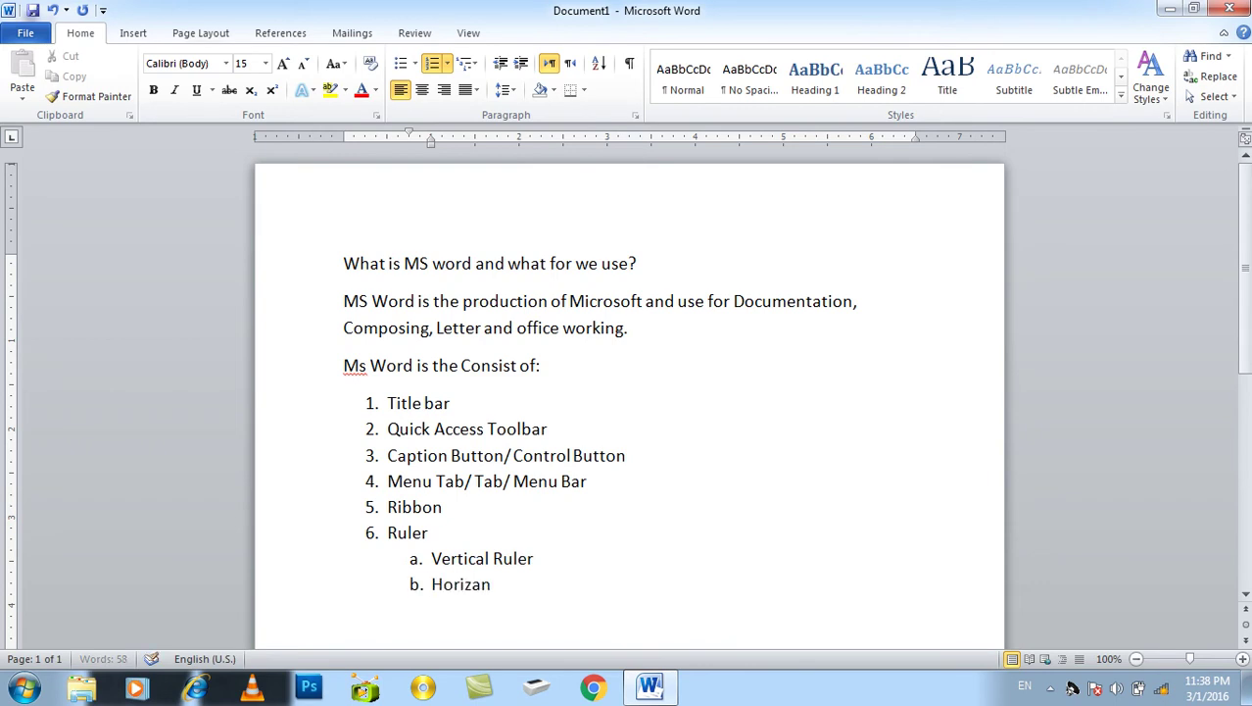
{"action": "type", "text": ";tte"}
{"action": "key", "text": "BackSpace"}
{"action": "key", "text": "BackSpace"}
{"action": "key", "text": "BackSpace"}
{"action": "type", "text": "tyle"}
{"action": "key", "text": "BackSpace"}
{"action": "key", "text": "BackSpace"}
{"action": "key", "text": "BackSpace"}
{"action": "type", "text": "le Ruler"}
{"action": "key", "text": "Return"}
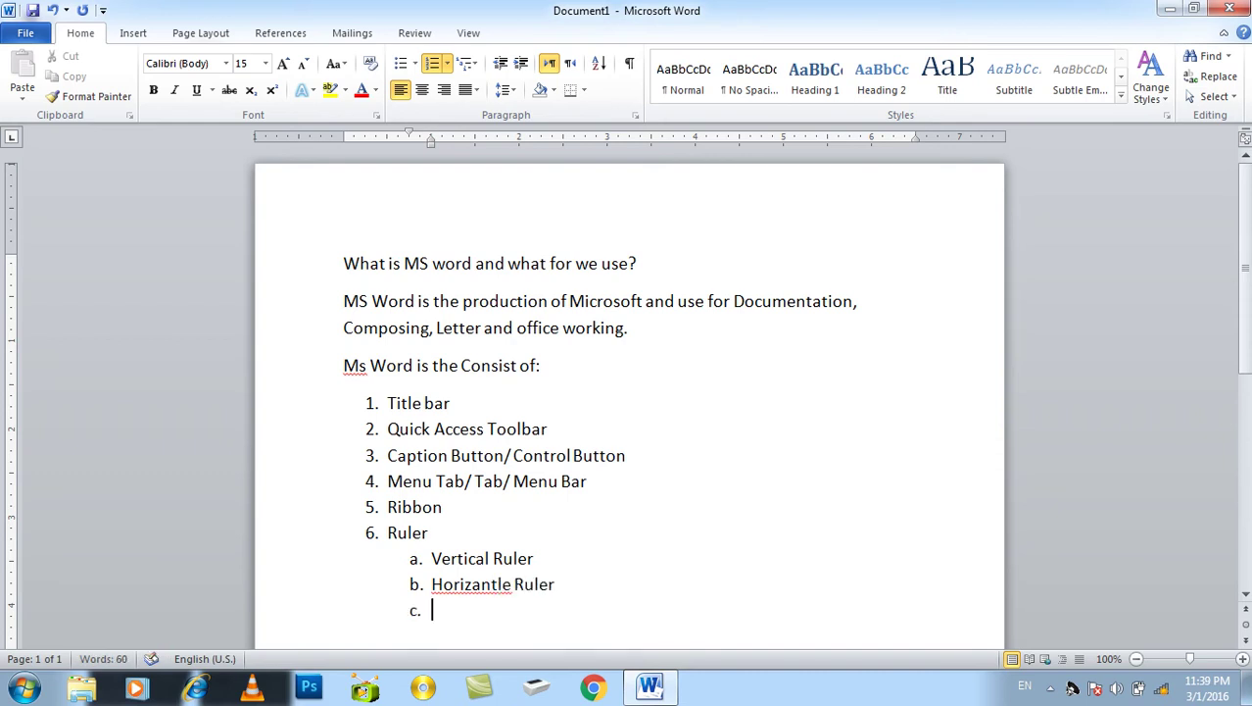
{"action": "key", "text": "BackSpace"}
{"action": "key", "text": "BackSpace"}
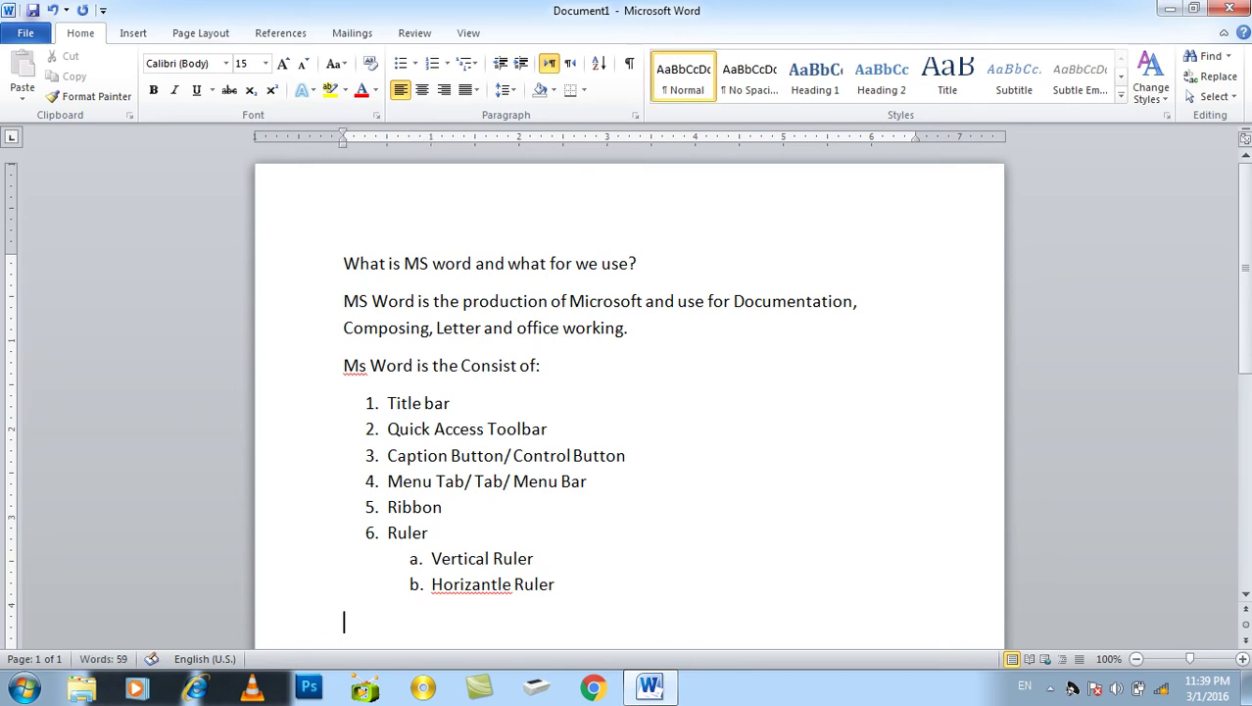
- Correct Horizantle to Horizontal and add list item 7 Scrollbar
{"action": "right_click", "coordinate": [502, 582]}
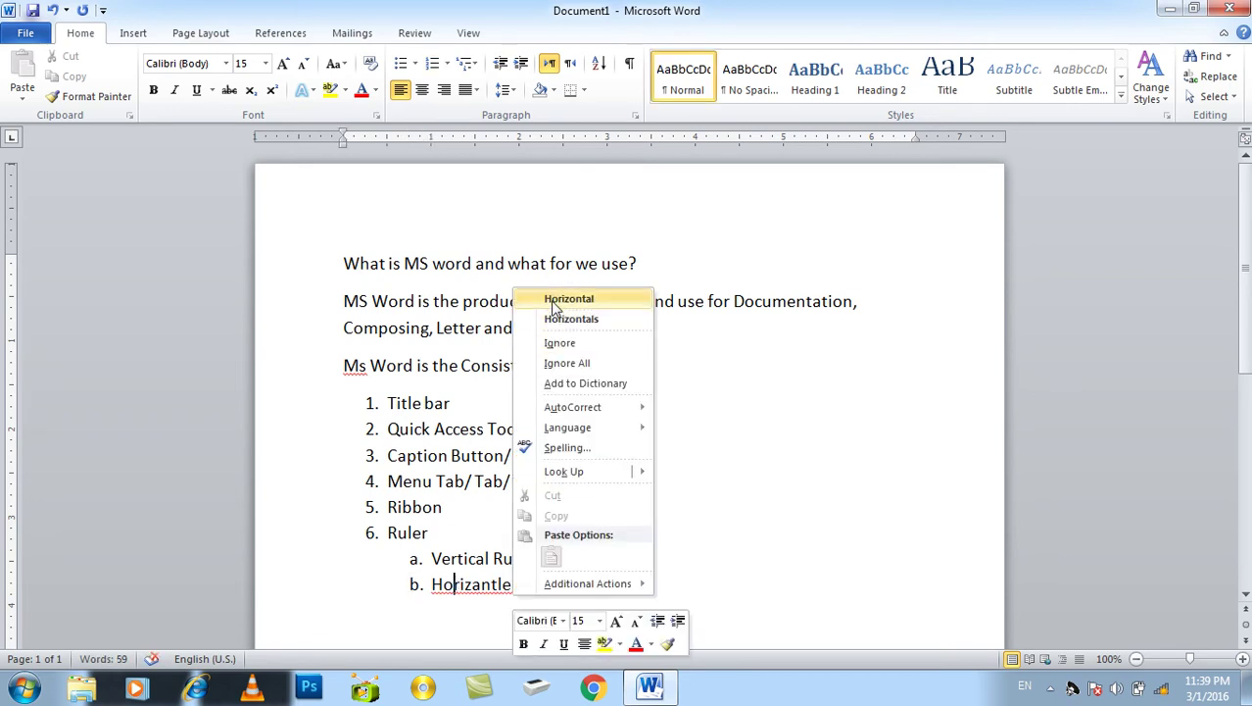
{"action": "left_click", "coordinate": [535, 294]}
{"action": "left_click", "coordinate": [459, 630]}
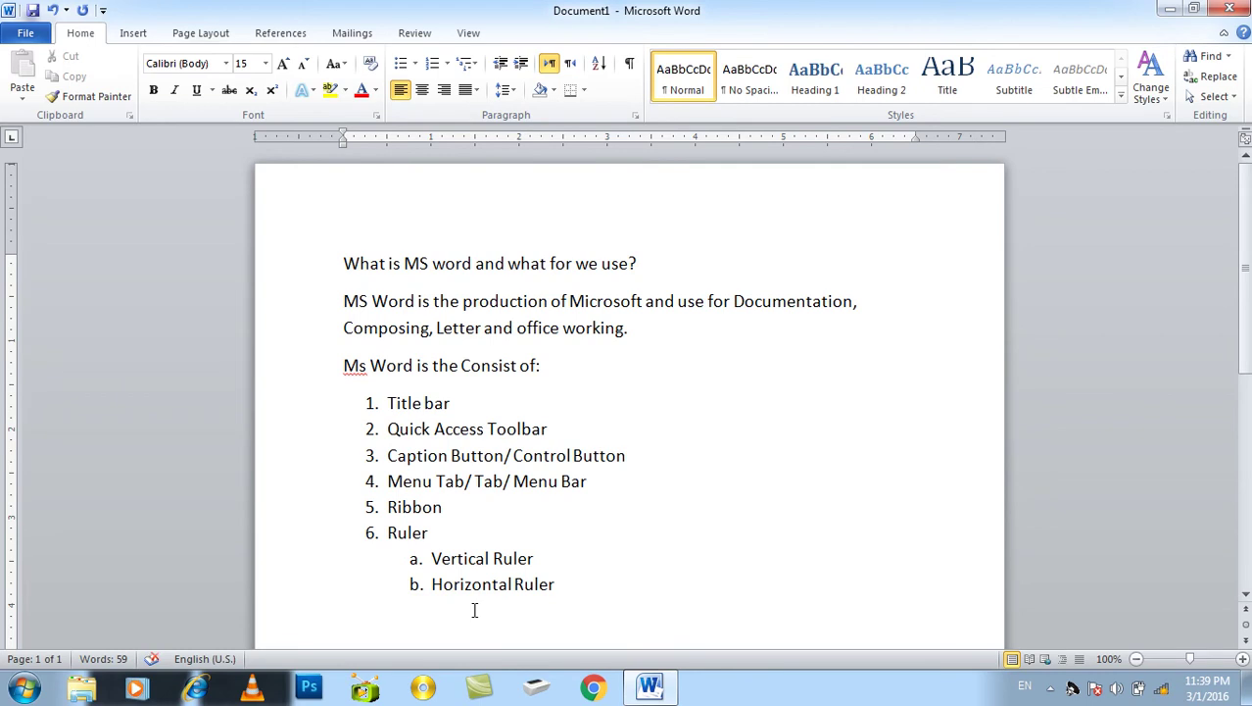
{"action": "key", "text": "BackSpace"}
{"action": "key", "text": "Return"}
{"action": "key", "text": "BackSpace"}
{"action": "key", "text": "BackSpace"}
{"action": "type", "text": "7"}
{"action": "key", "text": "BackSpace"}
{"action": "key", "text": "BackSpace"}
{"action": "type", "text": "7."}
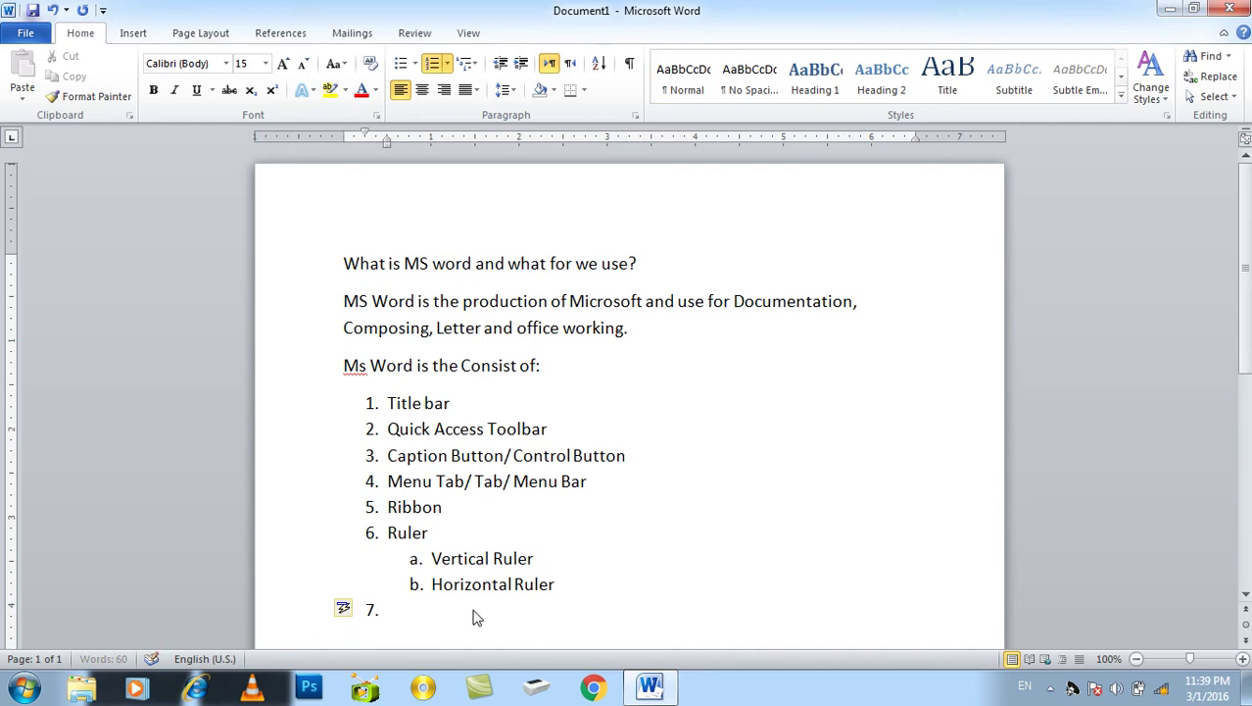
{"action": "type", "text": "crollbar"}
- Add lettered sub-items Vertical and Horizontal Scrollbar under Scrollbar
{"action": "key", "text": "Return"}
{"action": "key", "text": "Tab"}
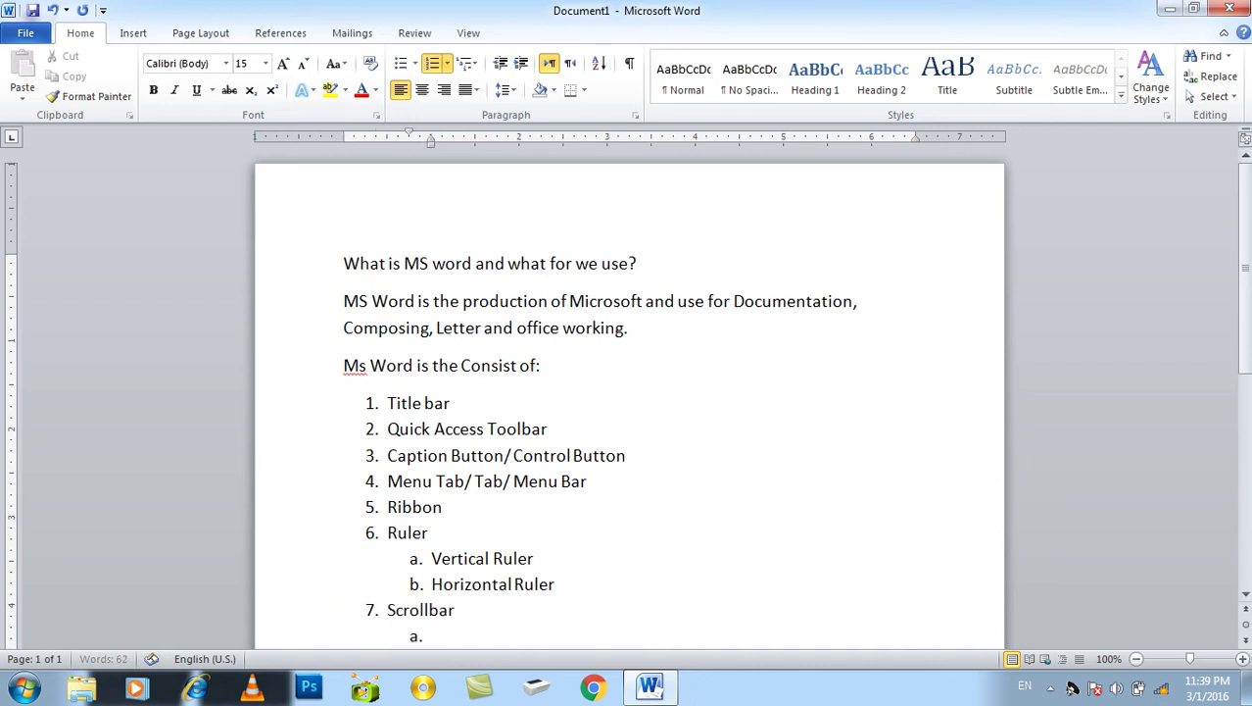
{"action": "type", "text": "Vertical"}
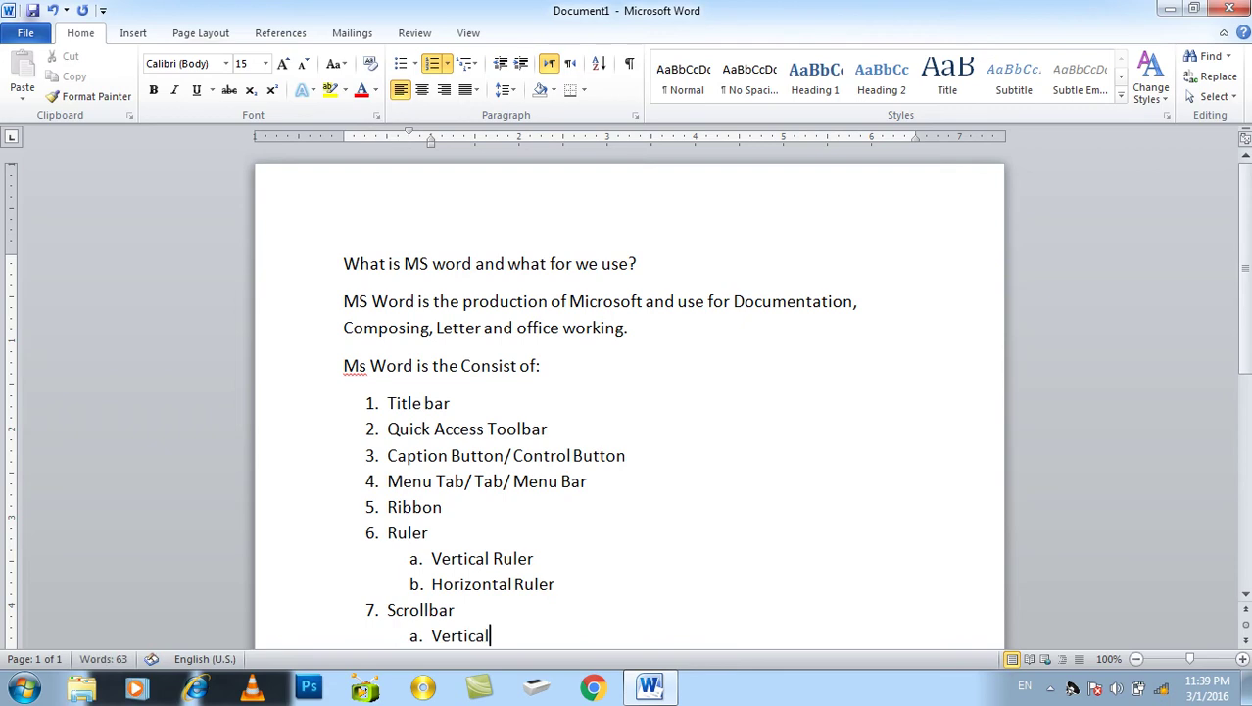
{"action": "key", "text": "Return"}
{"action": "type", "text": "Ho"}
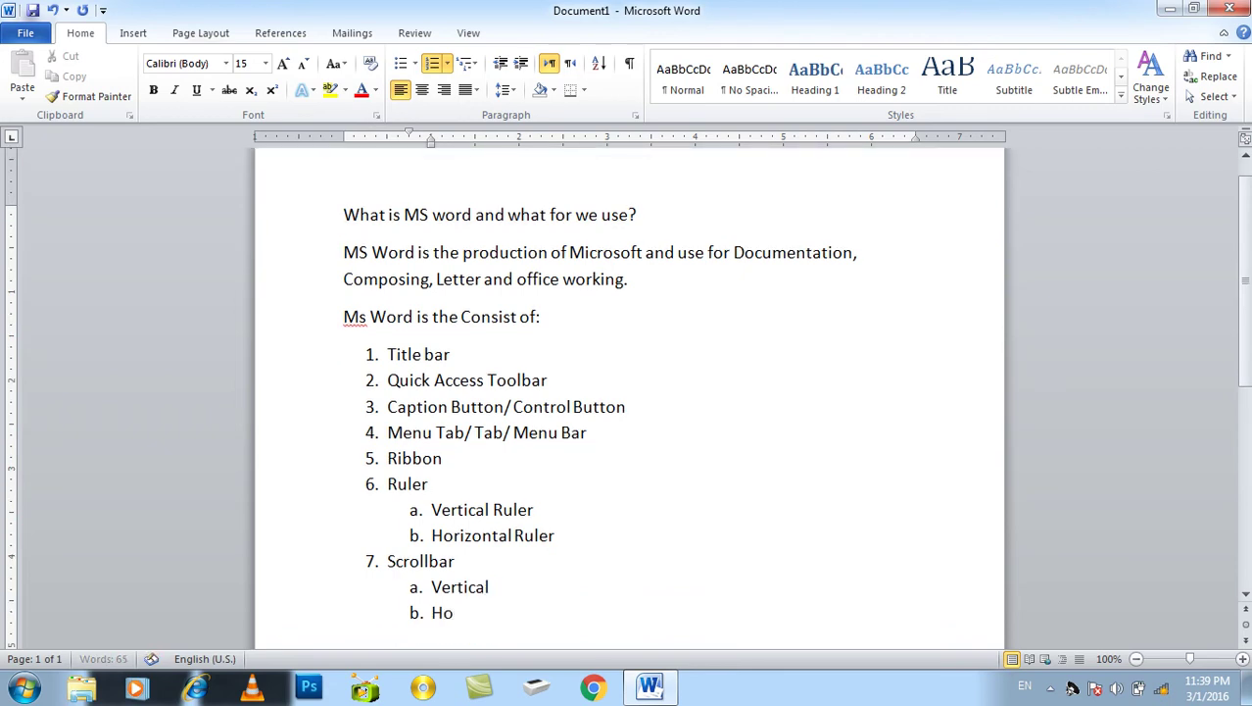
{"action": "key", "text": "BackSpace"}
{"action": "type", "text": "zpo"}
{"action": "key", "text": "BackSpace"}
{"action": "key", "text": "BackSpace"}
{"action": "type", "text": "ontale Scrollbar"}
{"action": "key", "text": "Left"}
{"action": "key", "text": "Left"}
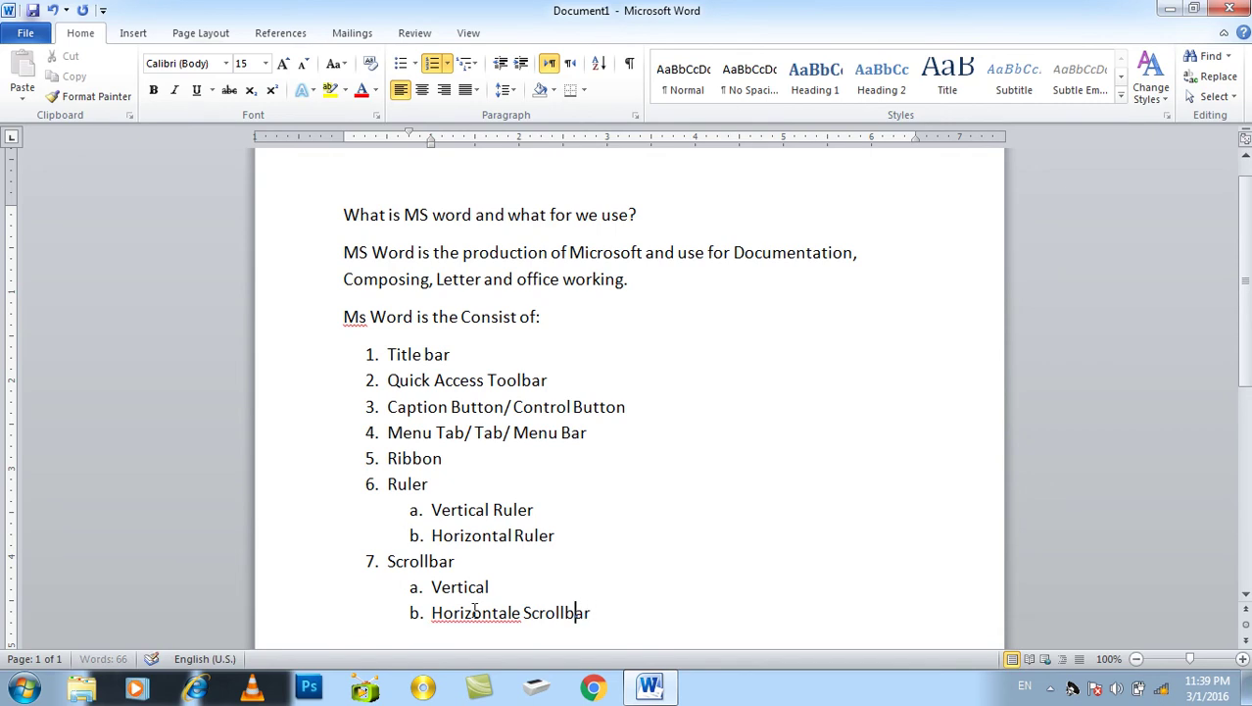
{"action": "key", "text": "BackSpace"}
{"action": "key", "text": "BackSpace"}
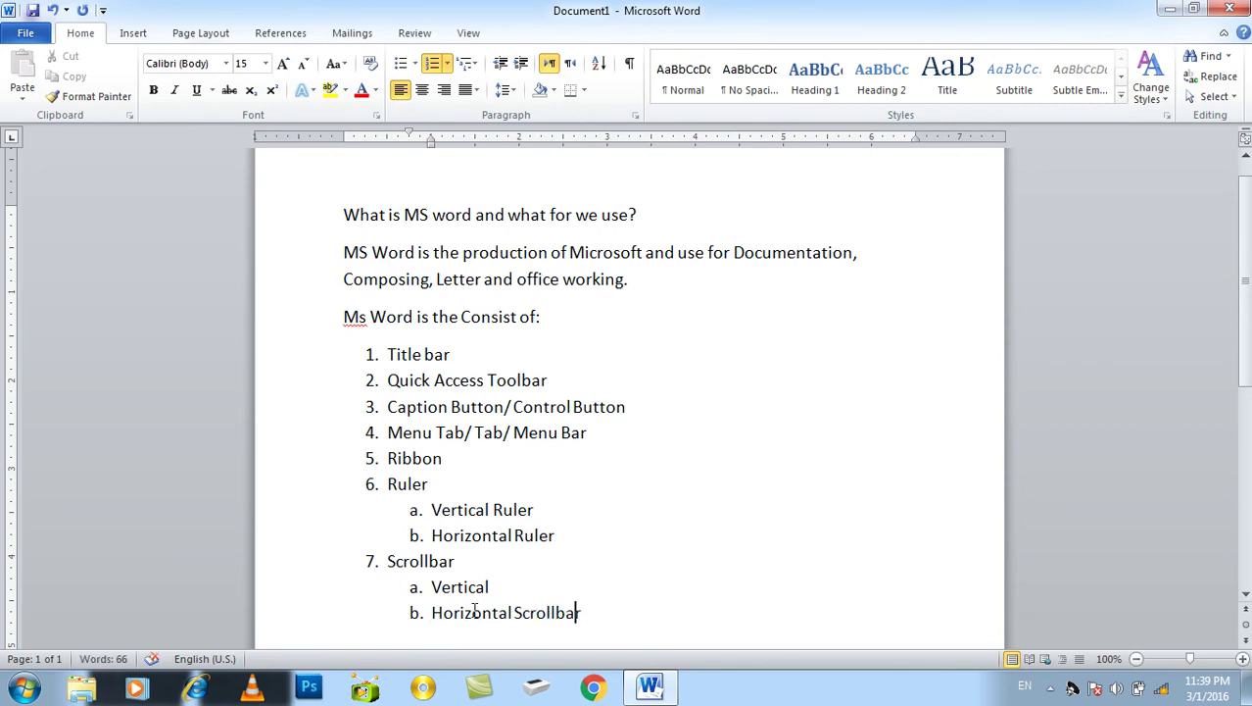
{"action": "key", "text": "Return"}
- Add numbered items 8 Document and 9 Status bar to the list
{"action": "key", "text": "Return"}
{"action": "key", "text": "BackSpace"}
{"action": "type", "text": "8. Document"}
{"action": "key", "text": "Return"}
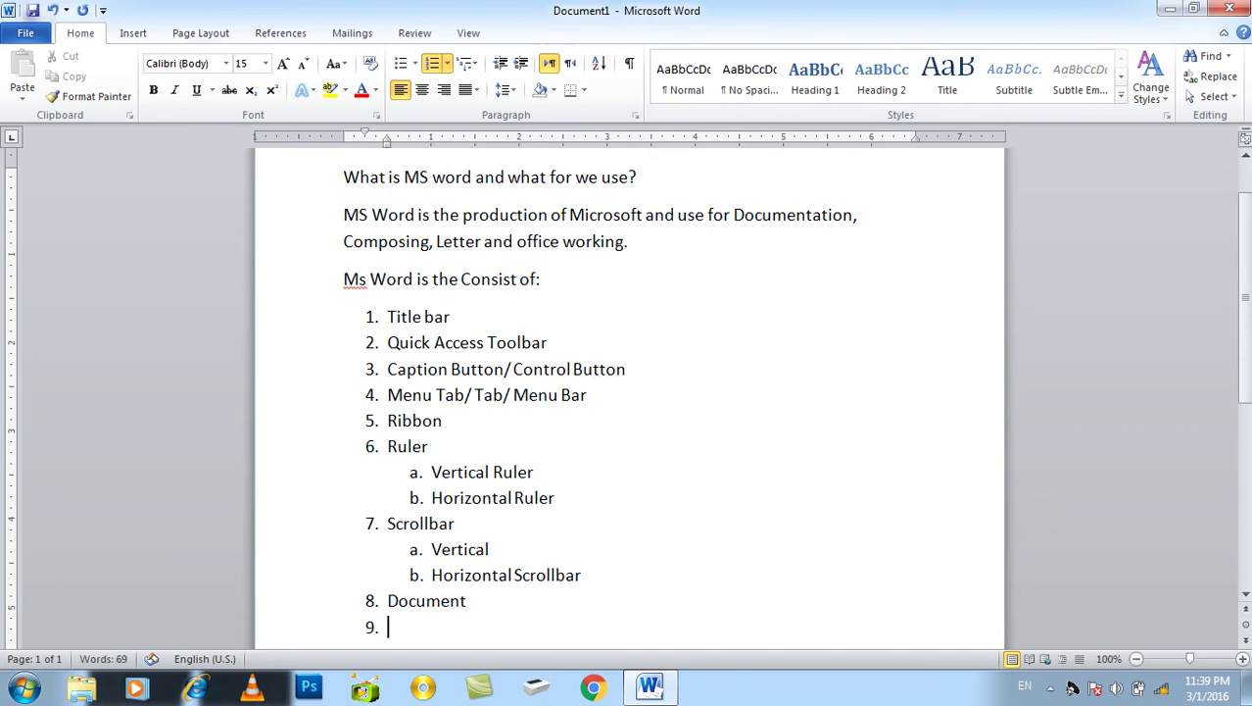
{"action": "type", "text": "AS"}
{"action": "key", "text": "BackSpace"}
{"action": "key", "text": "BackSpace"}
{"action": "key", "text": "BackSpace"}
{"action": "key", "text": "BackSpace"}
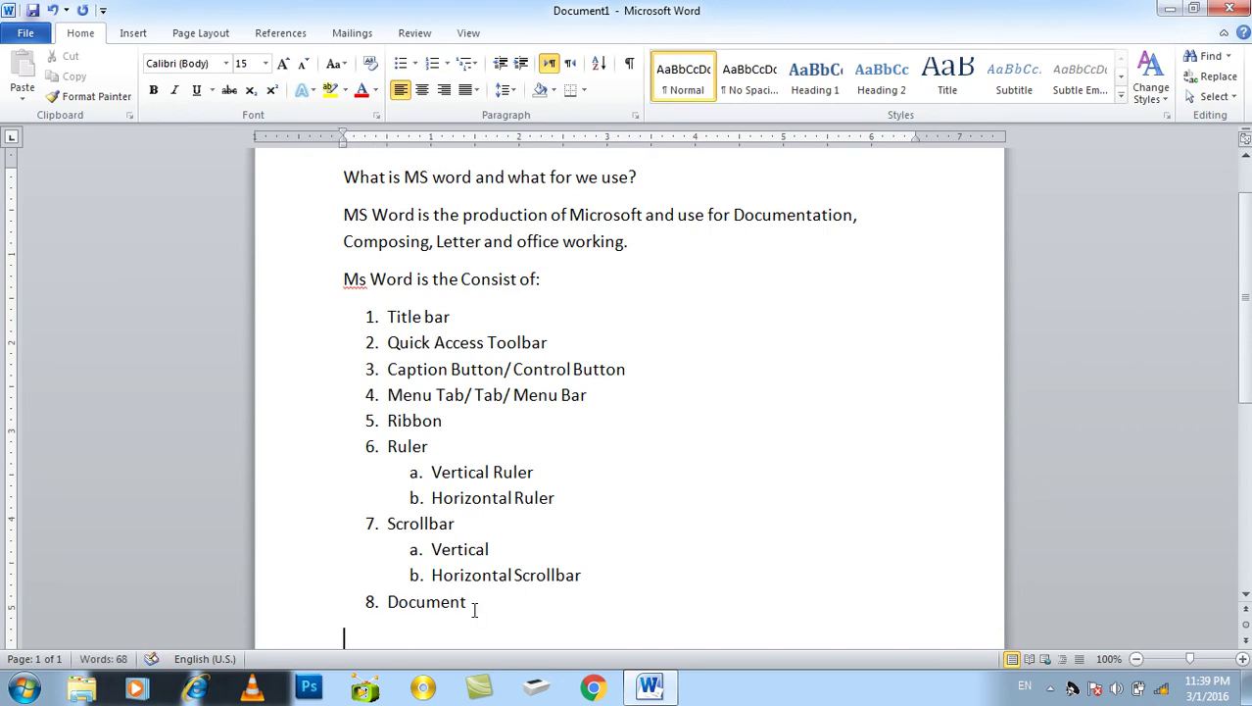
{"action": "key", "text": "ctrl+z"}
{"action": "type", "text": "Statusbar"}
{"action": "key", "text": "BackSpace"}
{"action": "key", "text": "BackSpace"}
{"action": "key", "text": "BackSpace"}
{"action": "type", "text": "b"}
{"action": "key", "text": "BackSpace"}
{"action": "type", "text": "bar"}
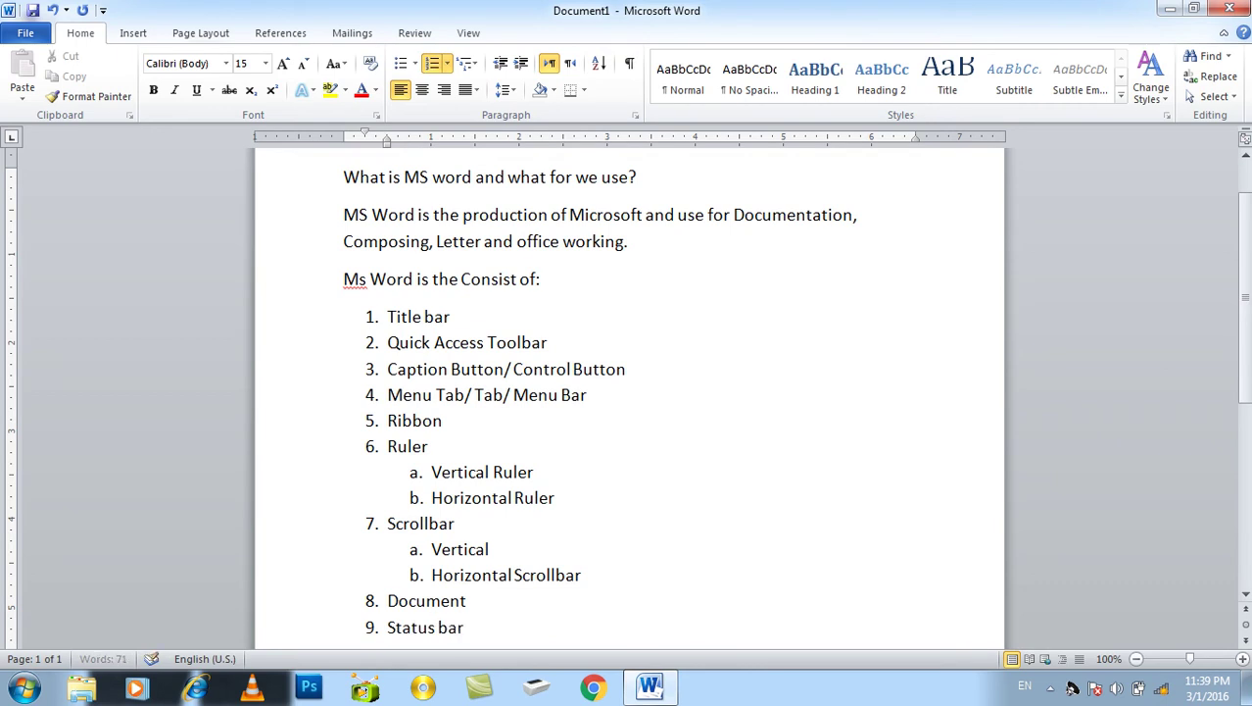
{"action": "key", "text": "Return"}
{"action": "key", "text": "BackSpace"}
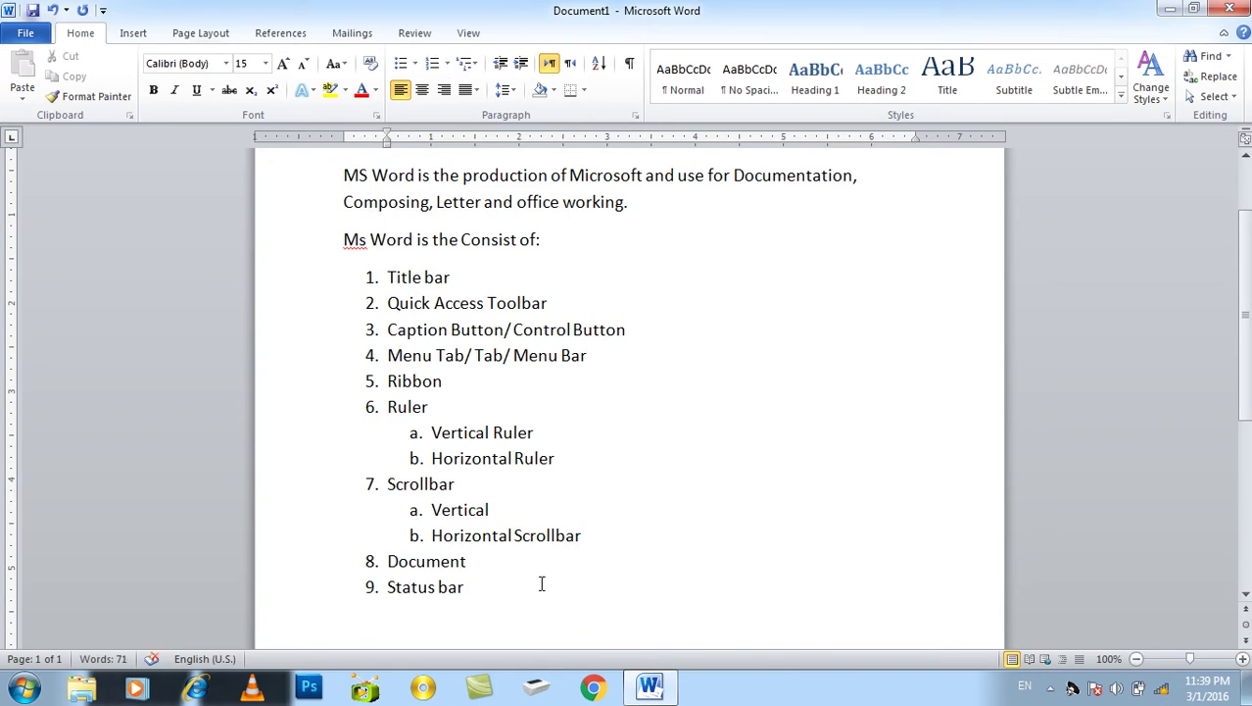
- Change Ms to MS in 'MS Word is the Consist of:' and make that line bold
{"action": "right_click", "coordinate": [357, 241]}
{"action": "left_click", "coordinate": [392, 267]}
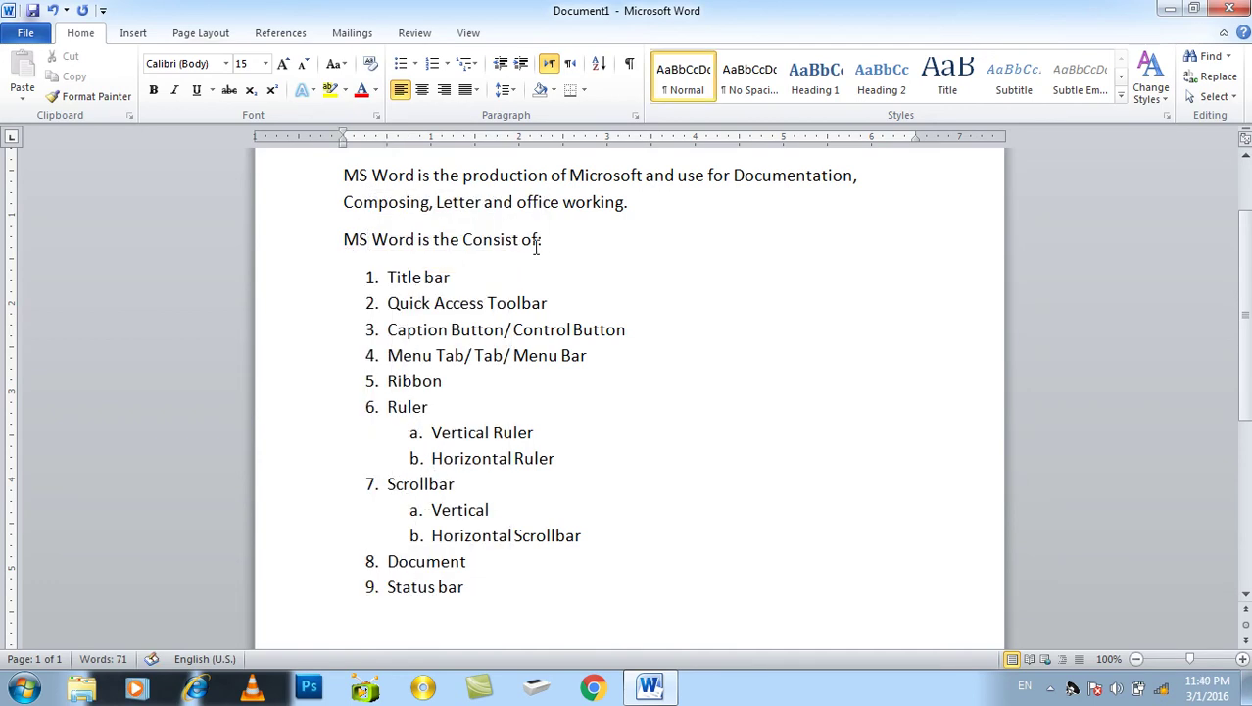
{"action": "left_click_drag", "start_coordinate": [541, 241], "coordinate": [343, 241]}
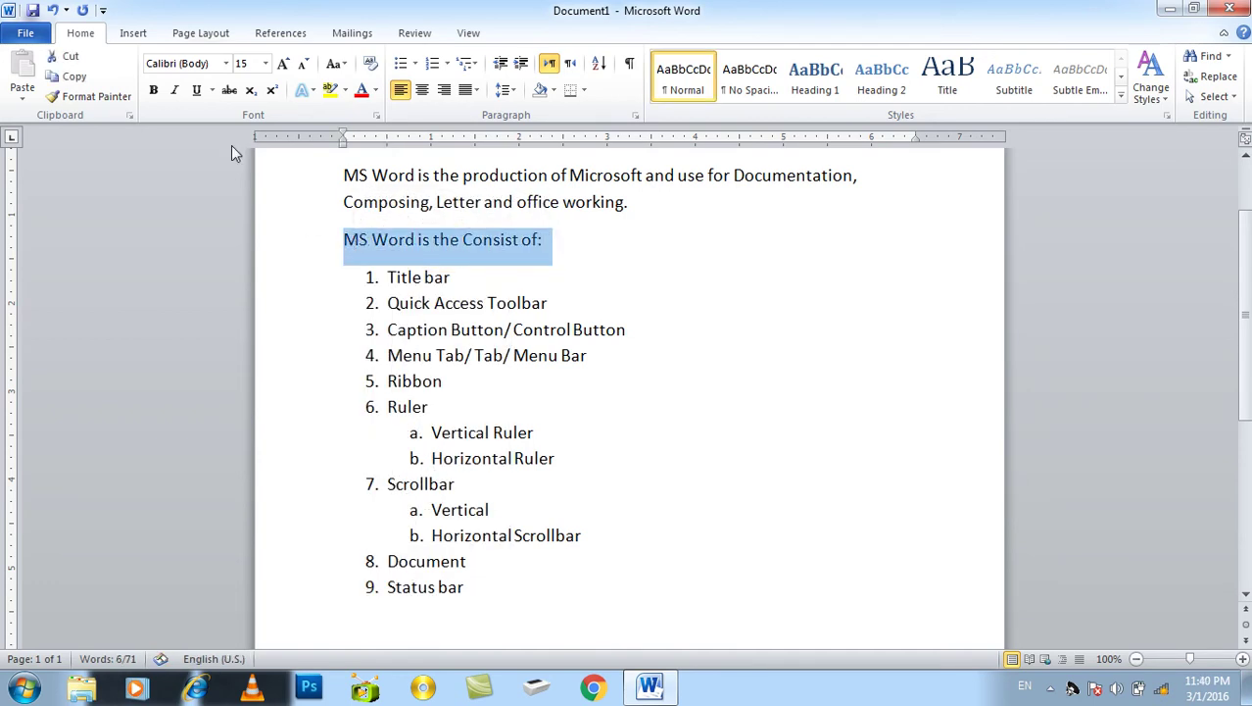
{"action": "left_click", "coordinate": [153, 89]}
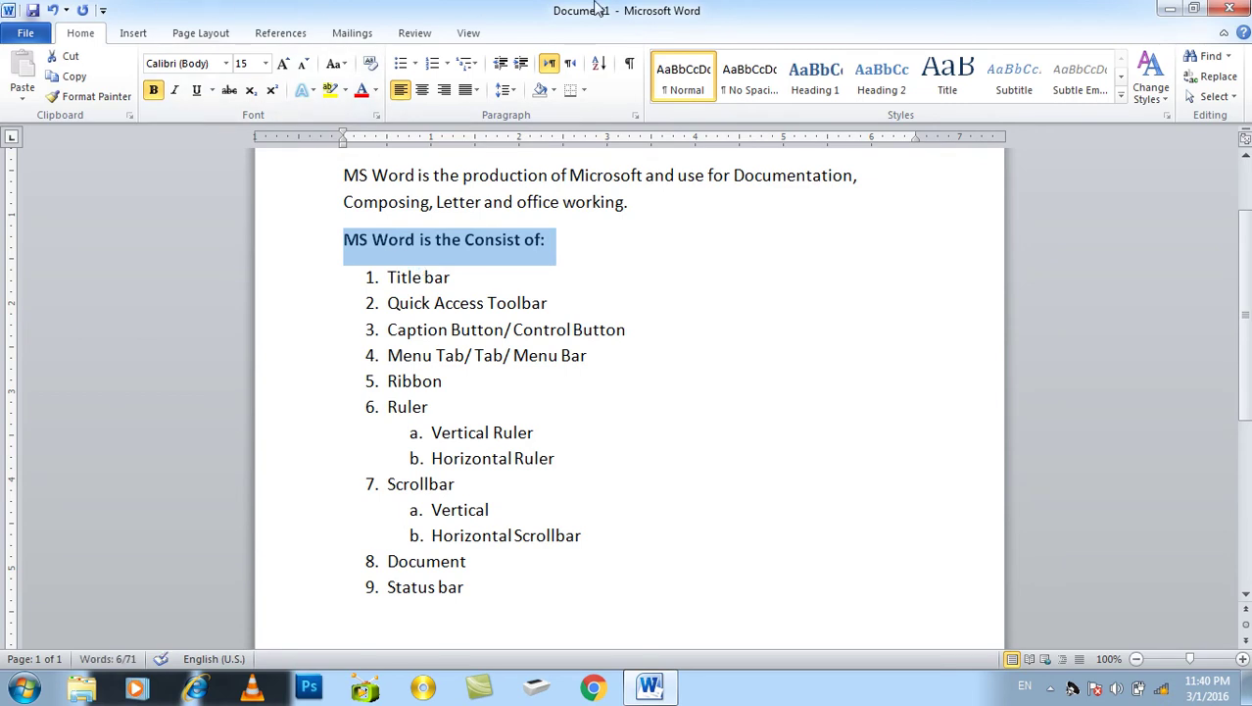
{"action": "left_click", "coordinate": [569, 404]}
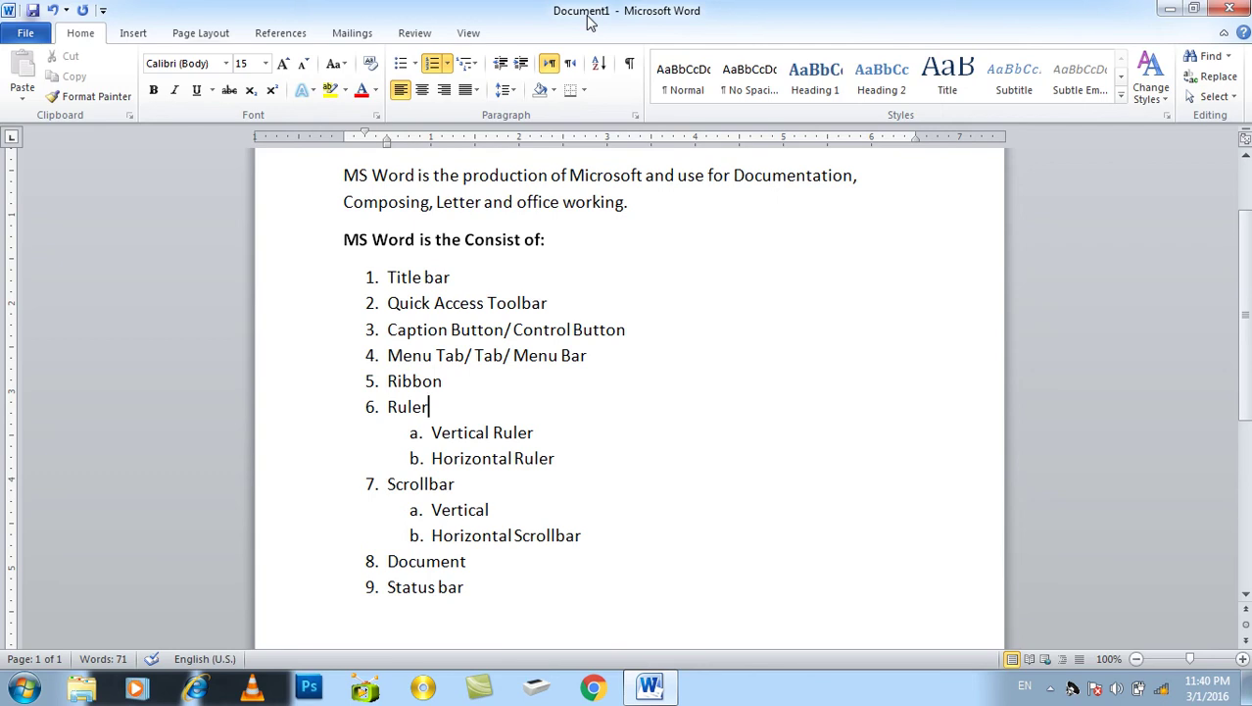
- Save the document to the Desktop as 'Ms Word DIffination'
{"action": "key", "text": "ctrl+s"}
{"action": "type", "text": "Ms Word "}
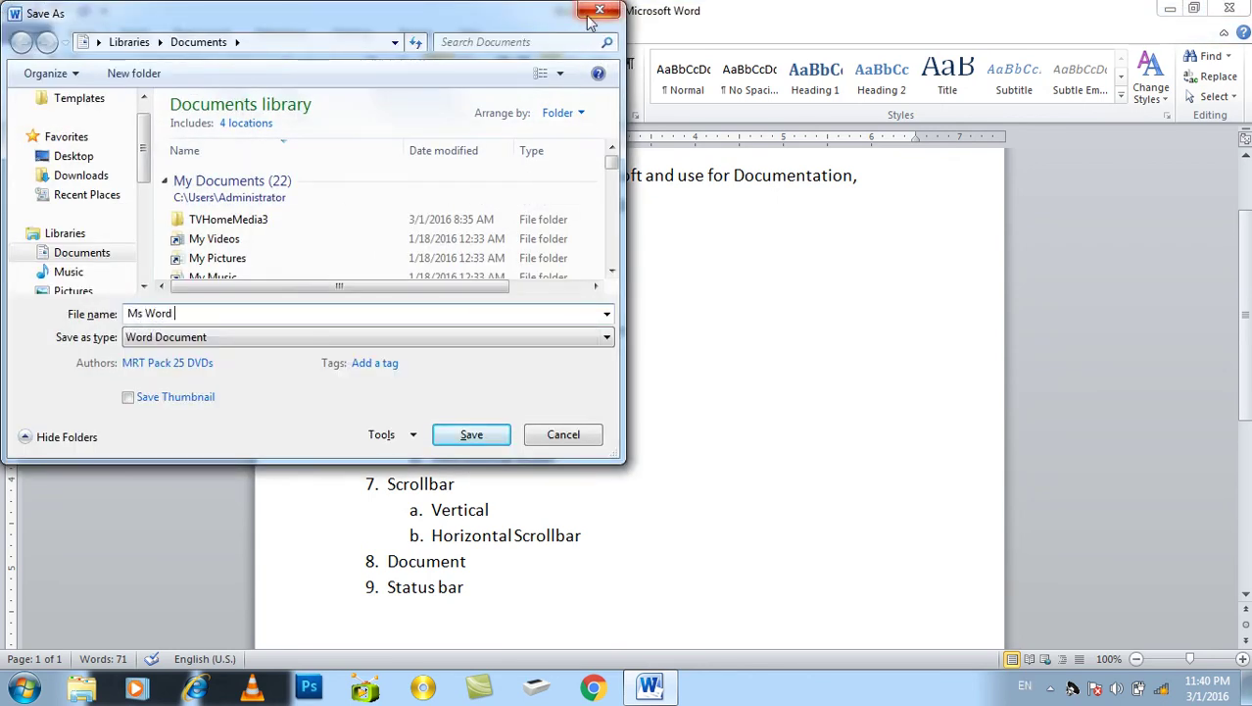
{"action": "type", "text": "Diffi"}
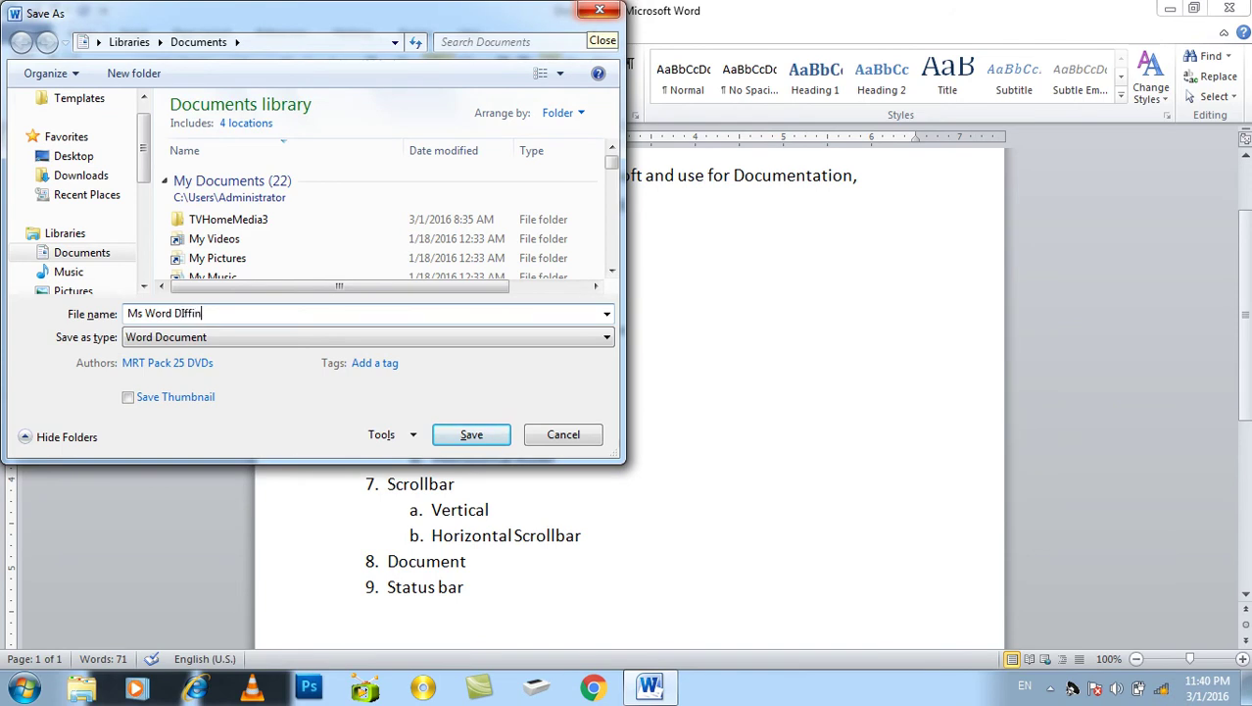
{"action": "type", "text": "n"}
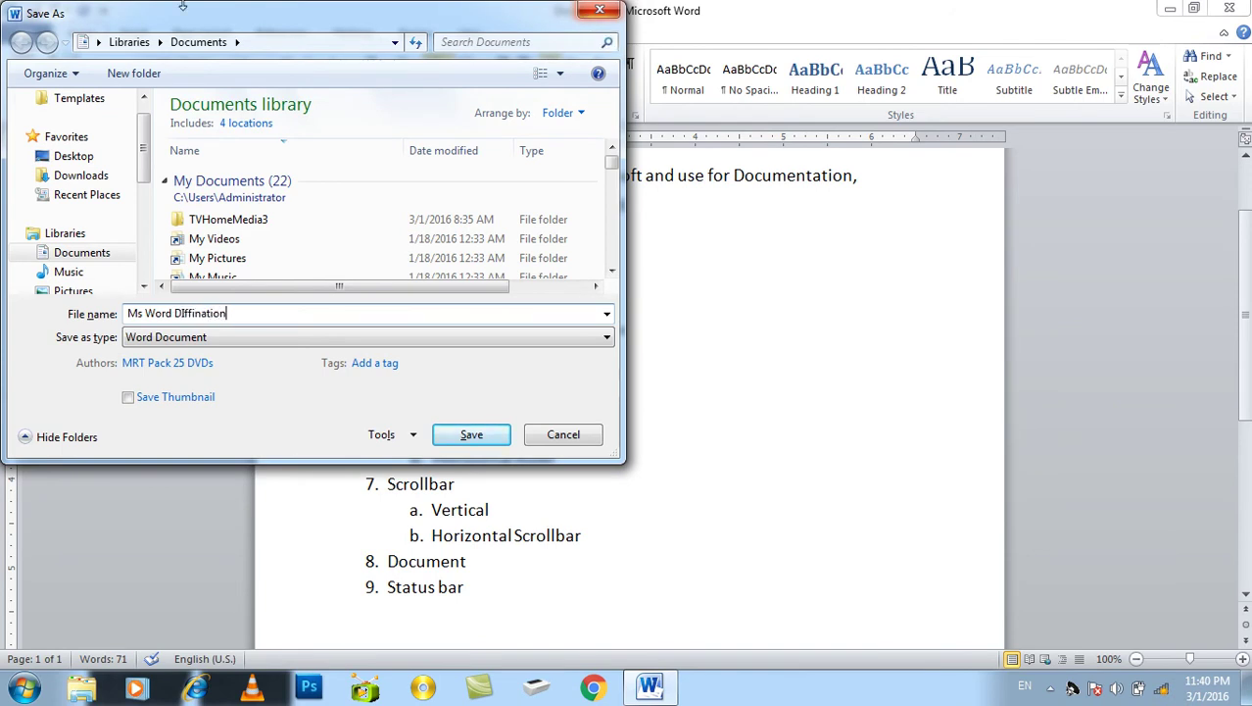
{"action": "left_click", "coordinate": [75, 155]}
{"action": "left_click", "coordinate": [456, 444]}
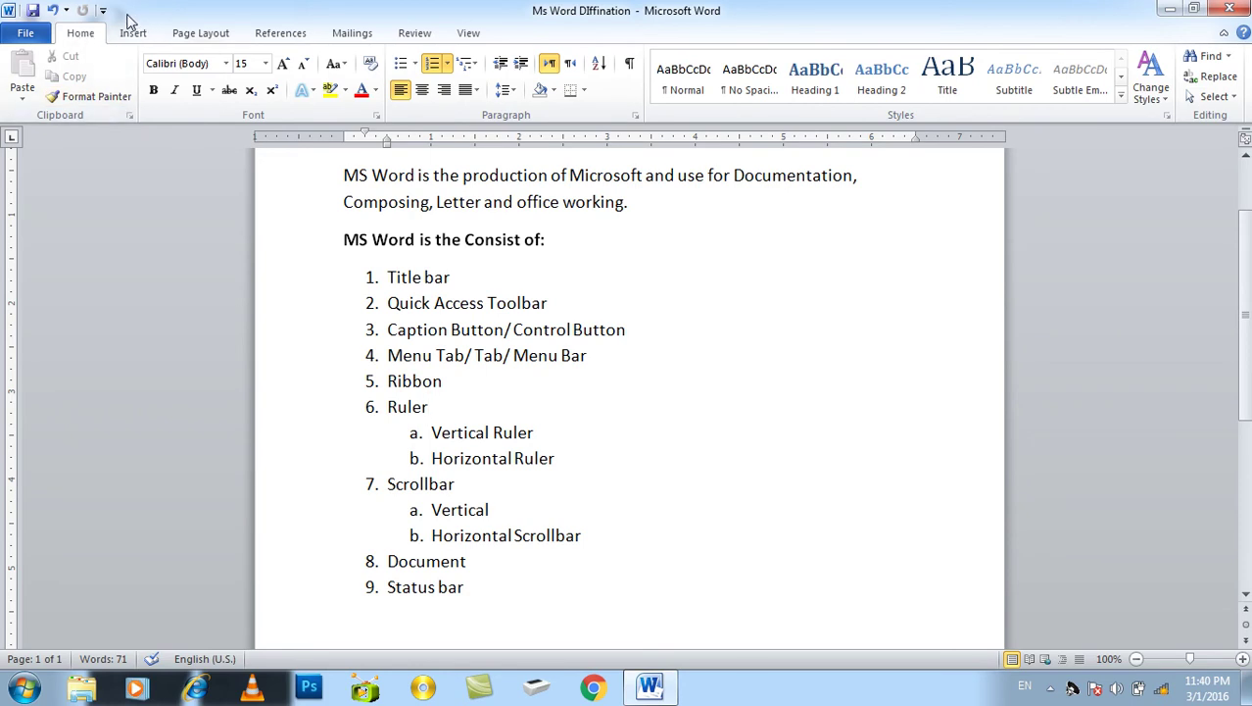
{"action": "left_click", "coordinate": [54, 9]}
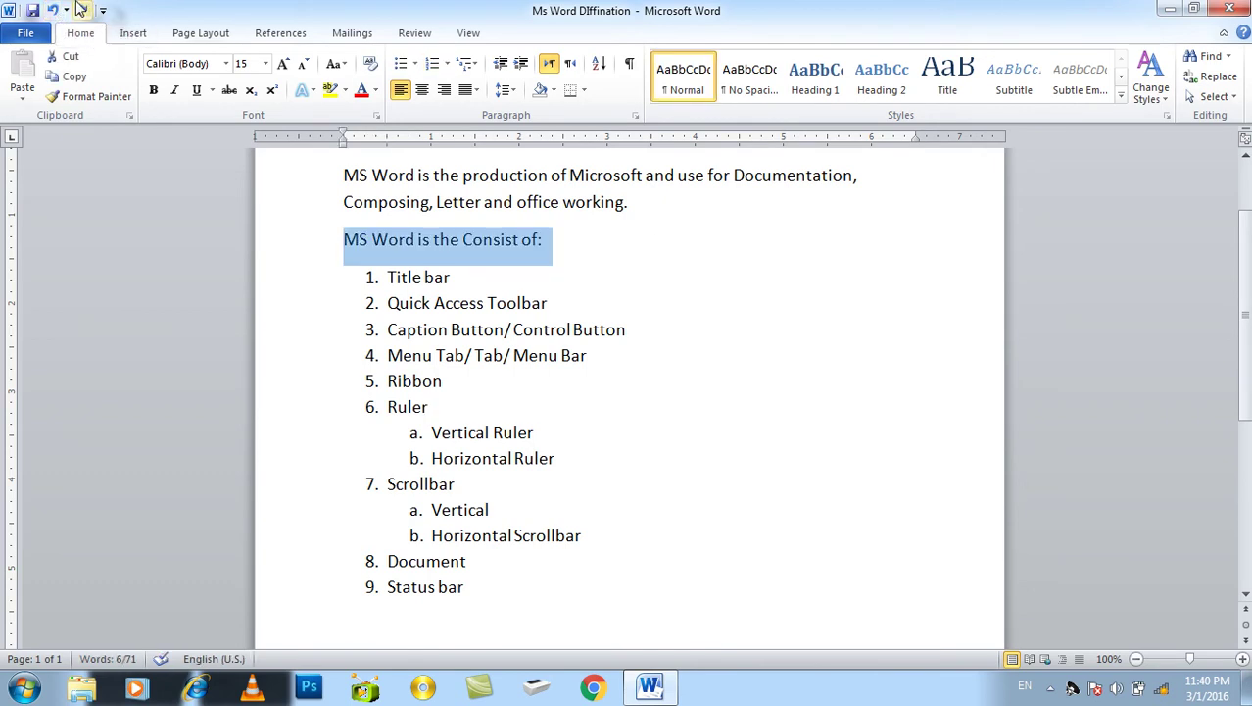
{"action": "left_click", "coordinate": [82, 13]}
{"action": "left_click", "coordinate": [580, 287]}
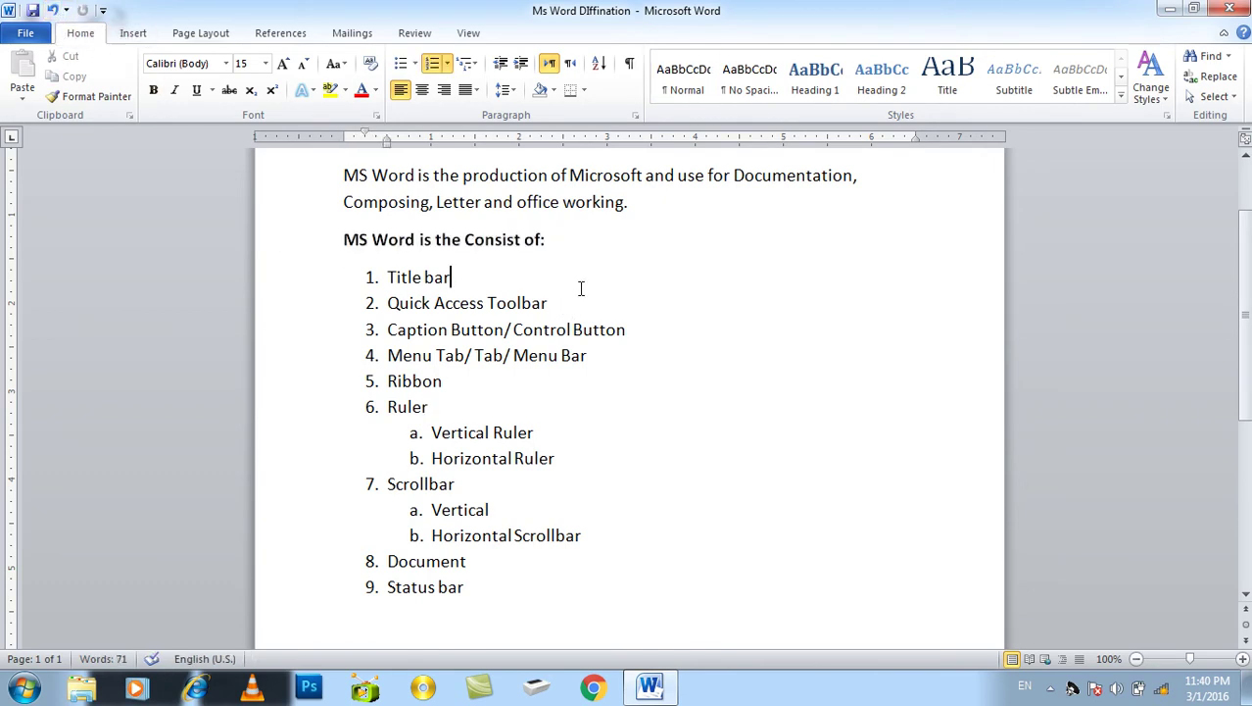
{"action": "left_click", "coordinate": [43, 35]}
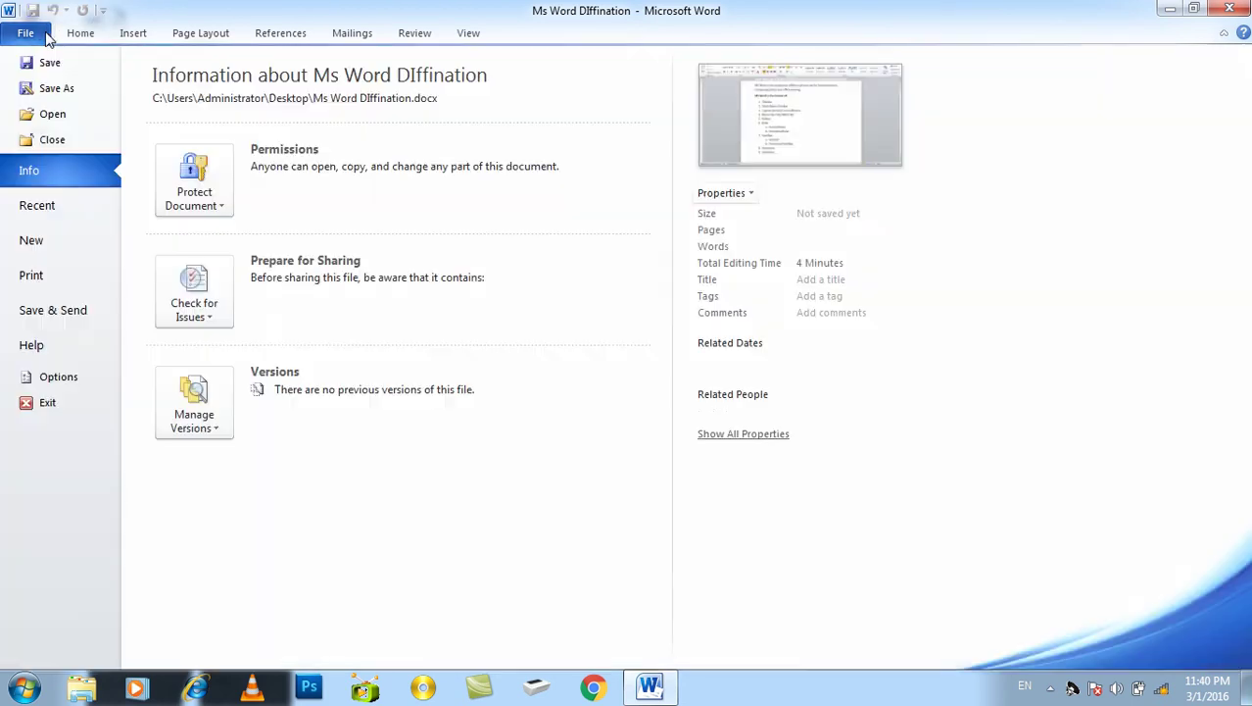
{"action": "left_click", "coordinate": [24, 35]}
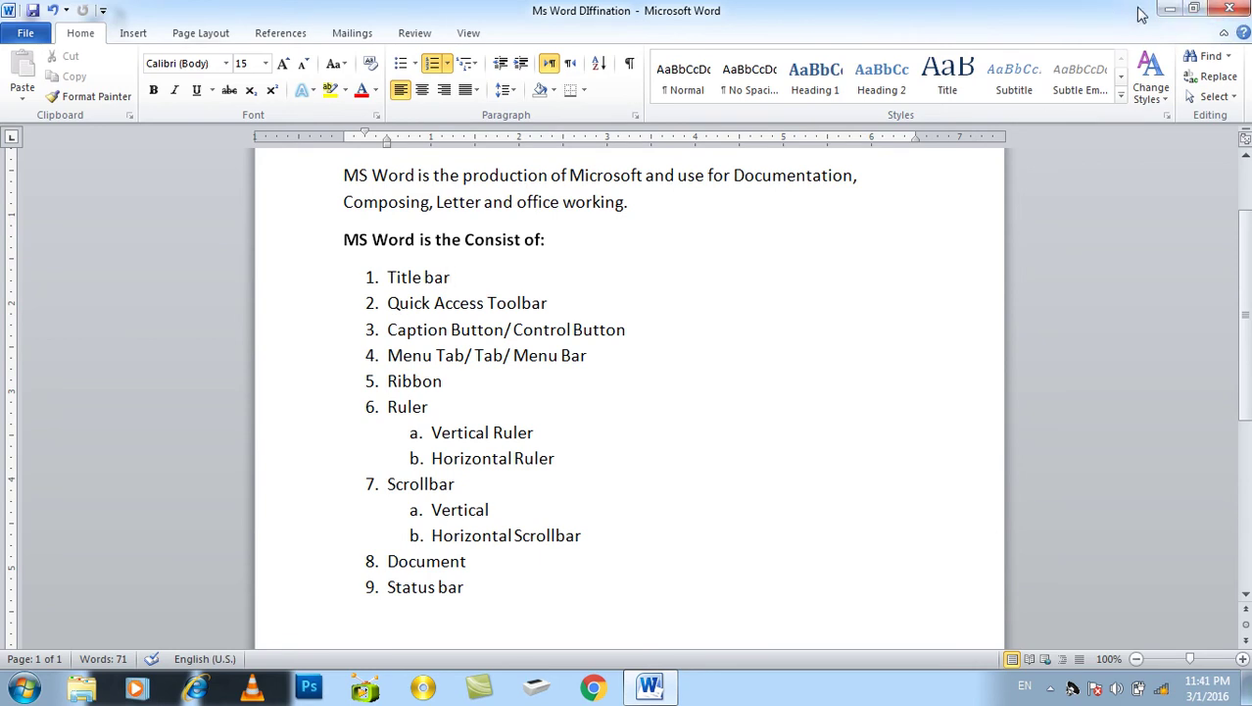
{"action": "left_click", "coordinate": [1169, 10]}
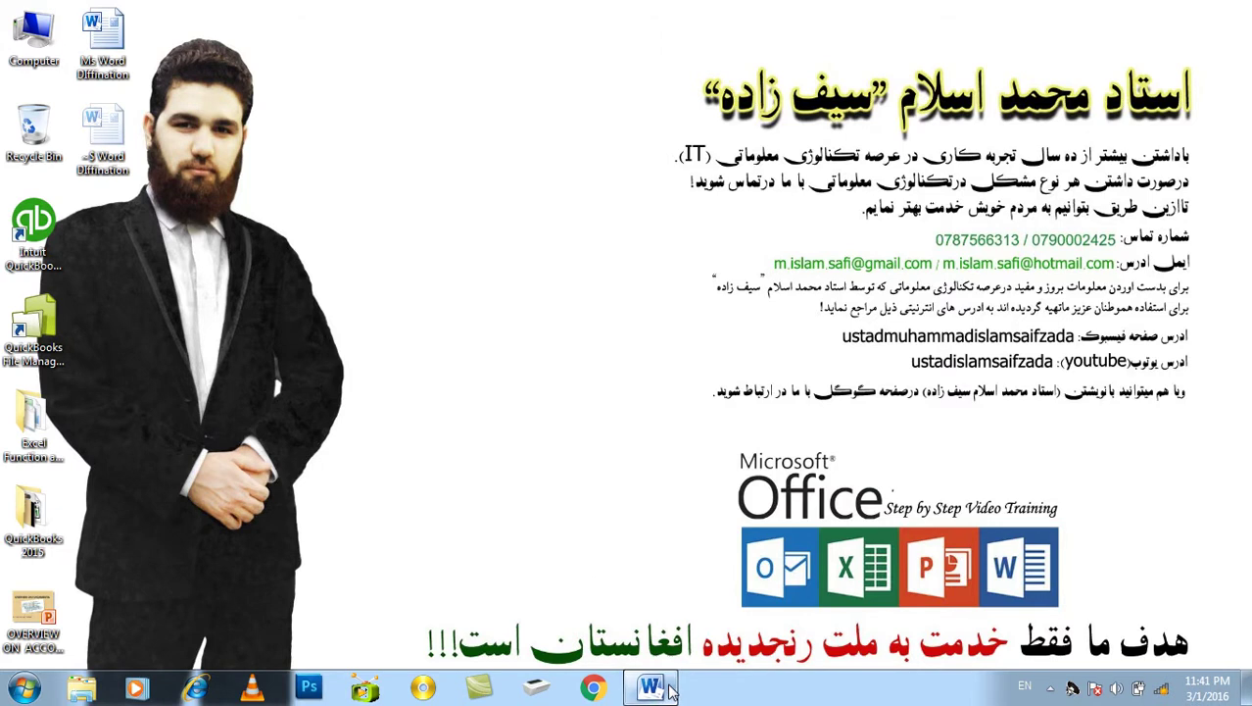
{"action": "left_click", "coordinate": [669, 689]}
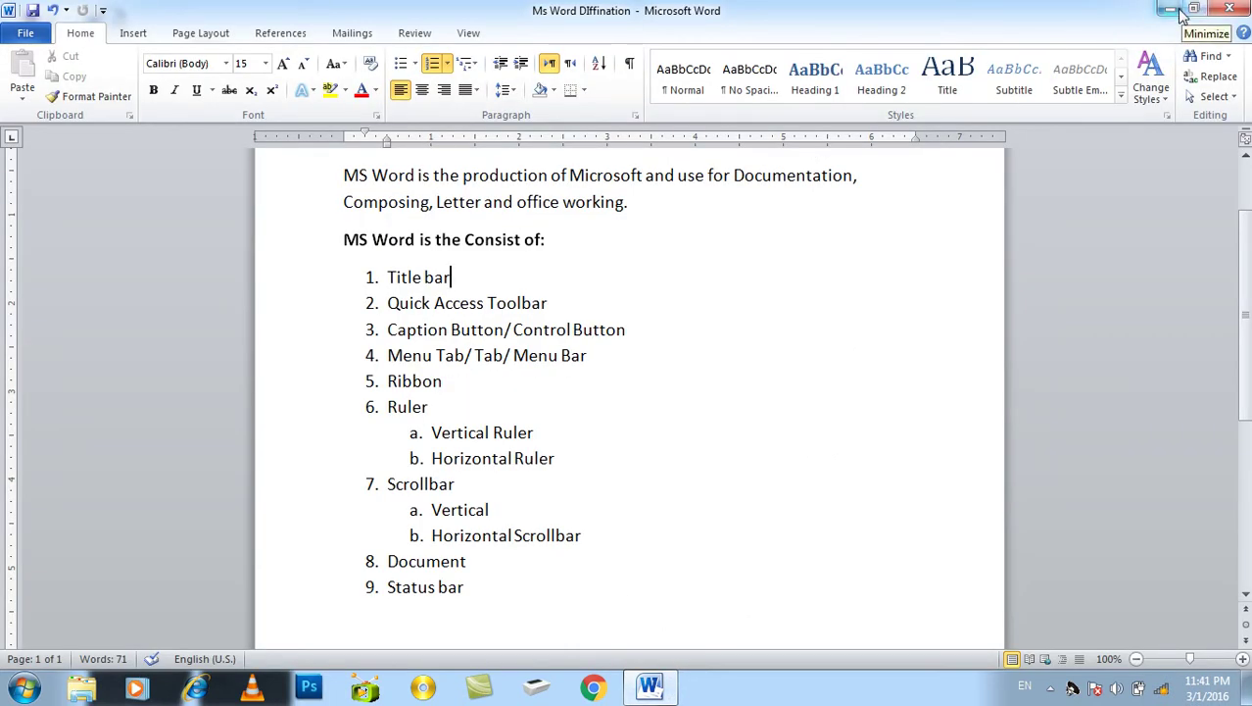
{"action": "left_click", "coordinate": [1196, 9]}
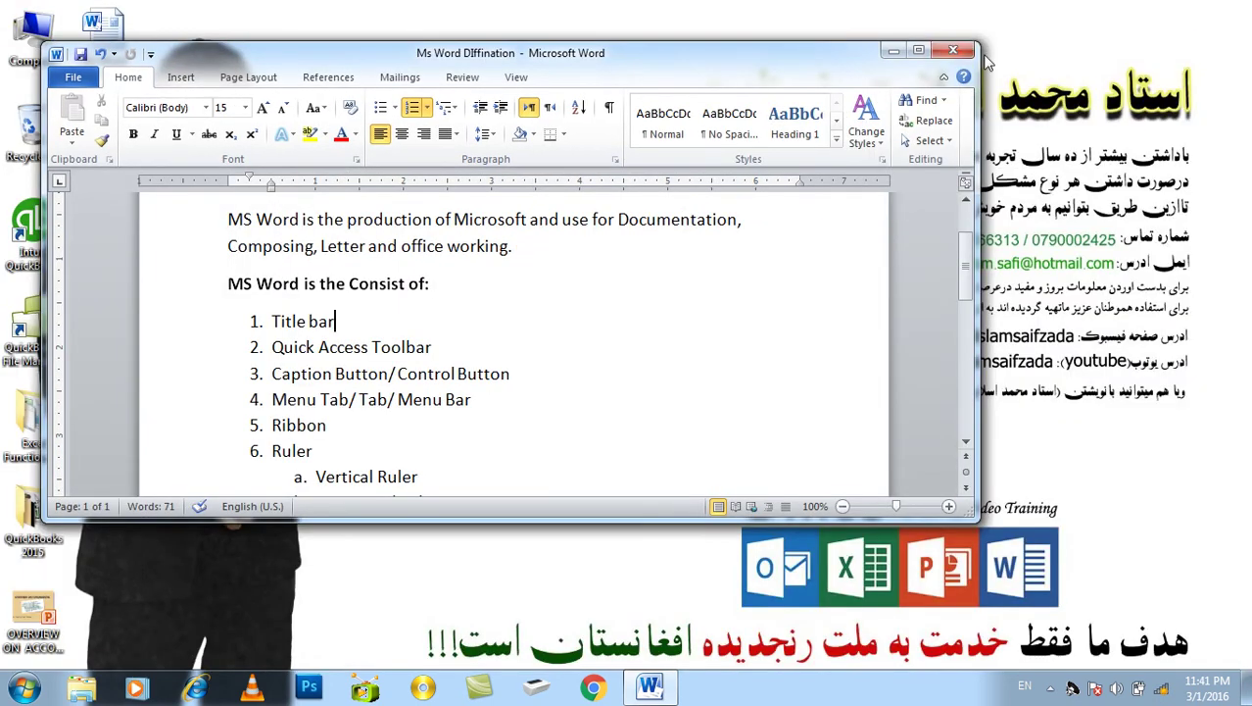
{"action": "left_click", "coordinate": [920, 51]}
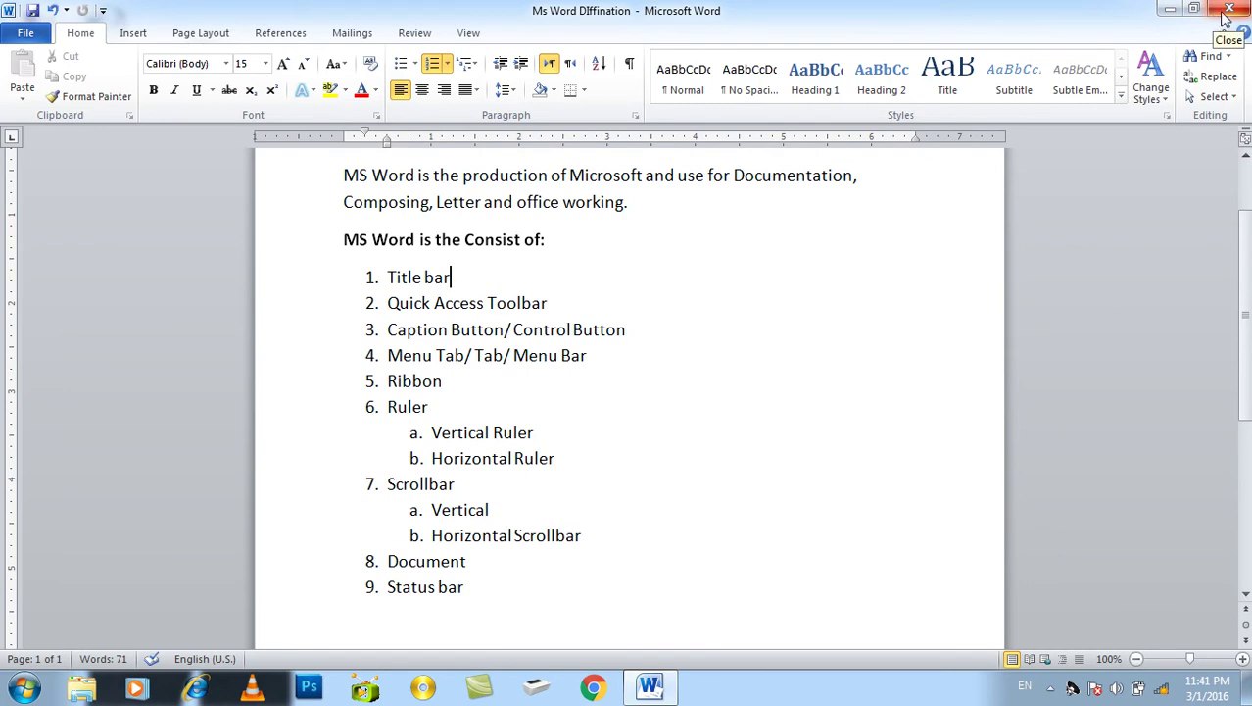
{"action": "left_click_drag", "start_coordinate": [390, 359], "coordinate": [589, 356]}
{"action": "double_click", "coordinate": [490, 354]}
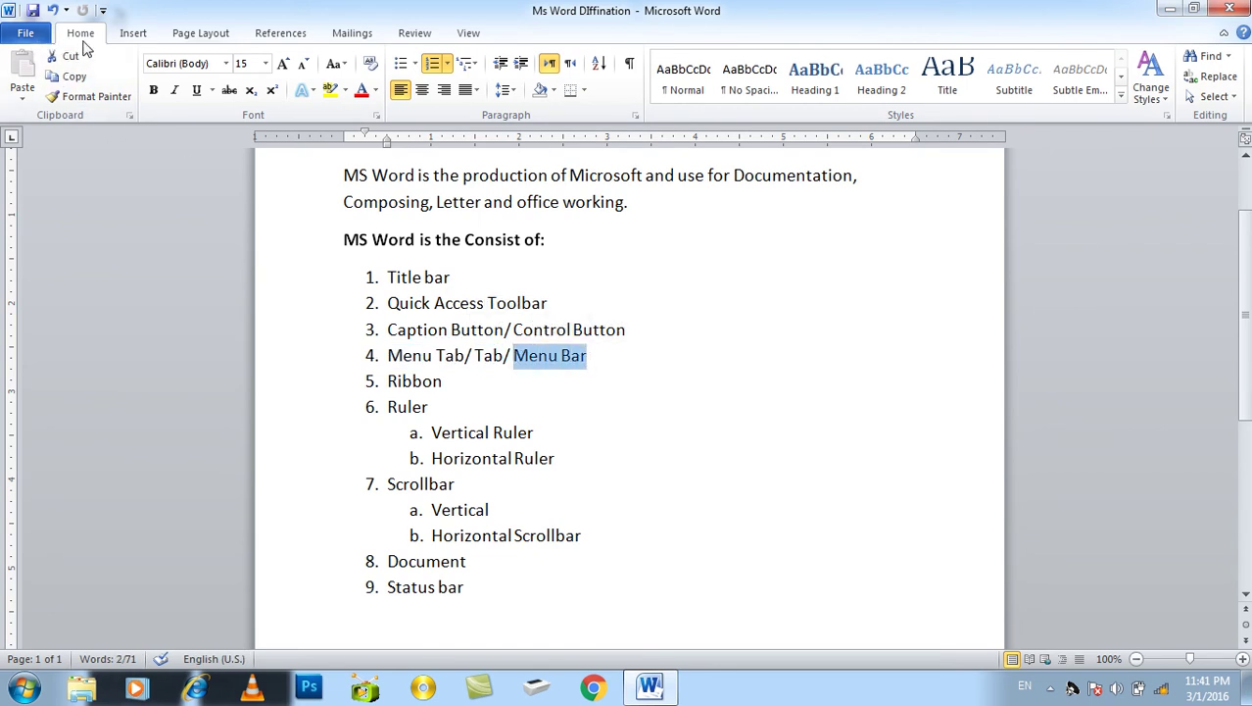
{"action": "left_click", "coordinate": [200, 37]}
{"action": "left_click", "coordinate": [262, 40]}
{"action": "left_click", "coordinate": [124, 37]}
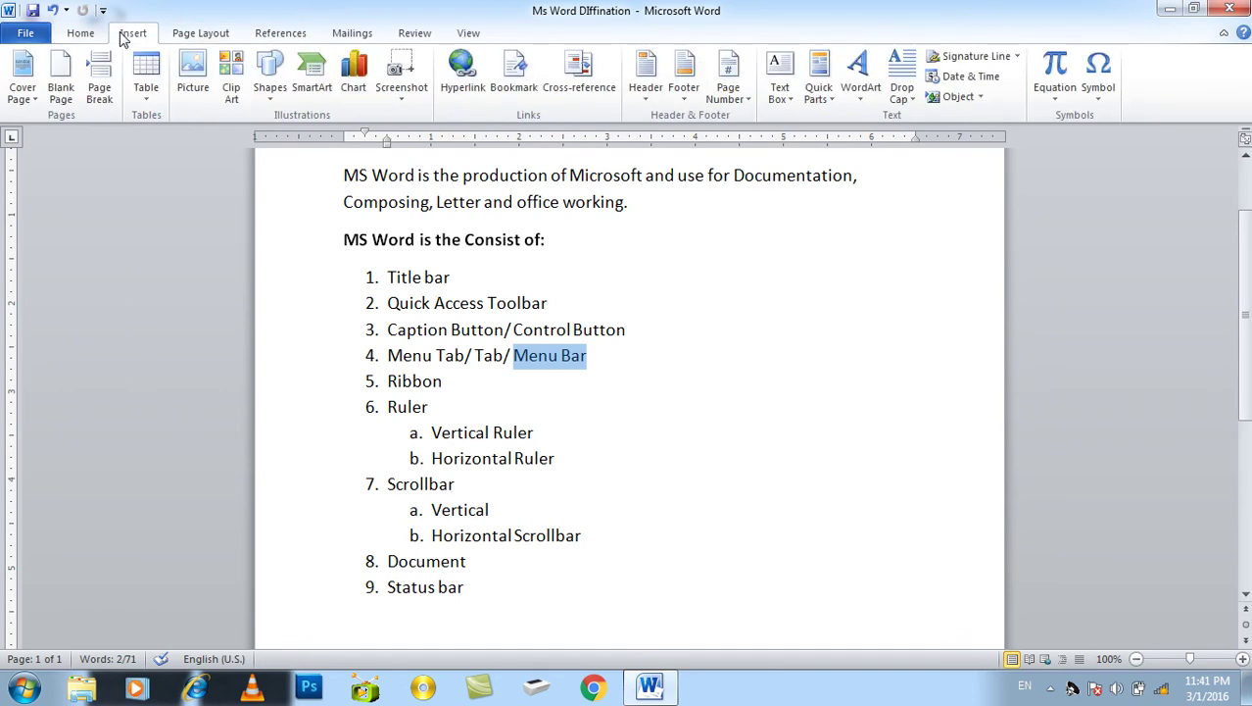
{"action": "left_click", "coordinate": [96, 35]}
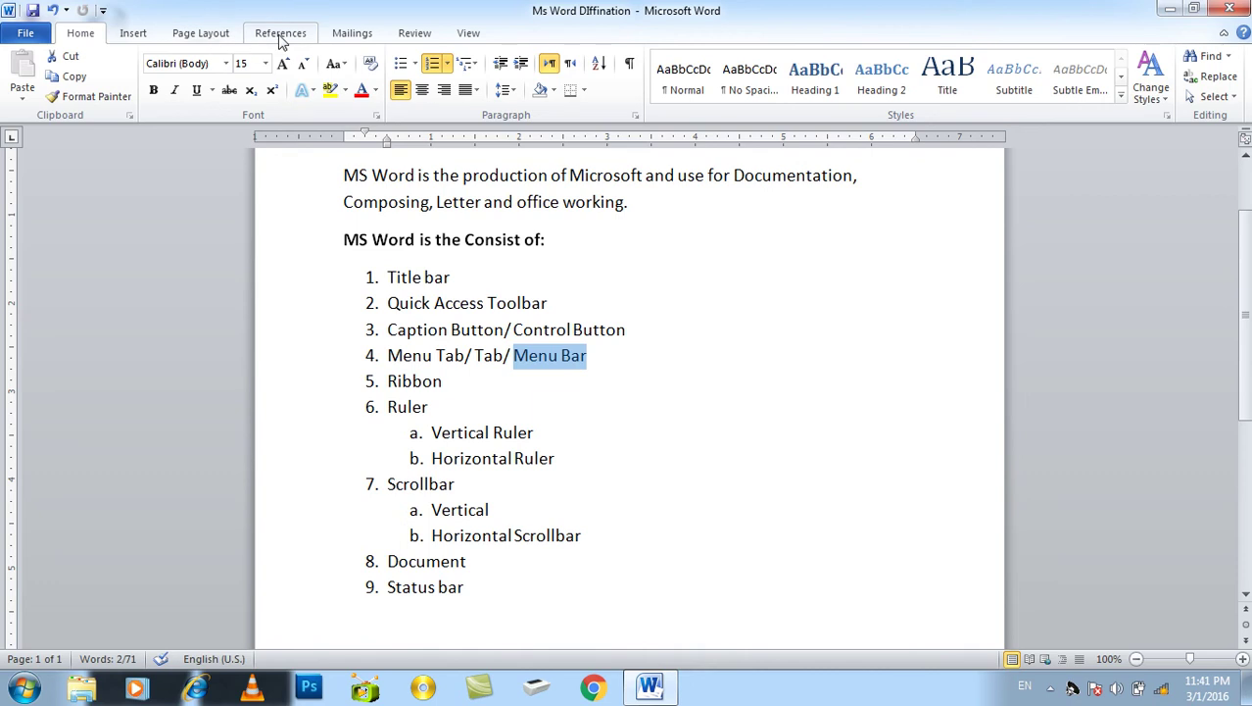
{"action": "left_click", "coordinate": [132, 32]}
{"action": "left_click", "coordinate": [88, 35]}
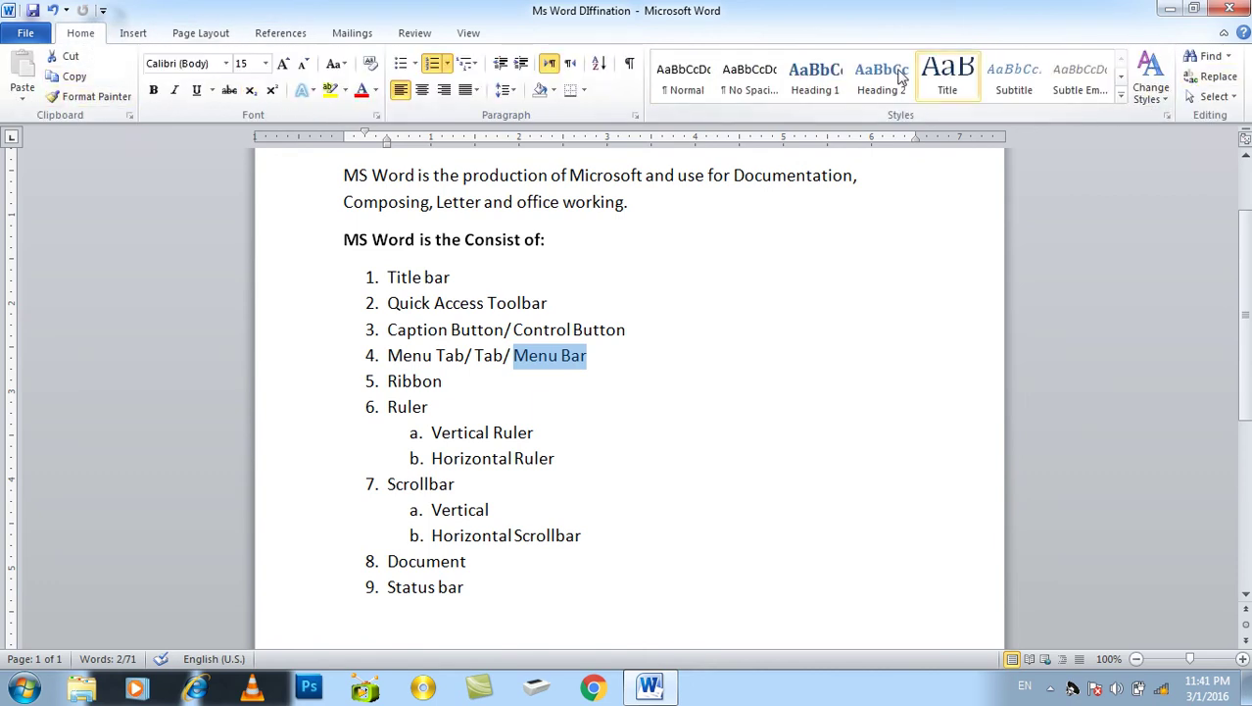
{"action": "triple_click", "coordinate": [397, 386]}
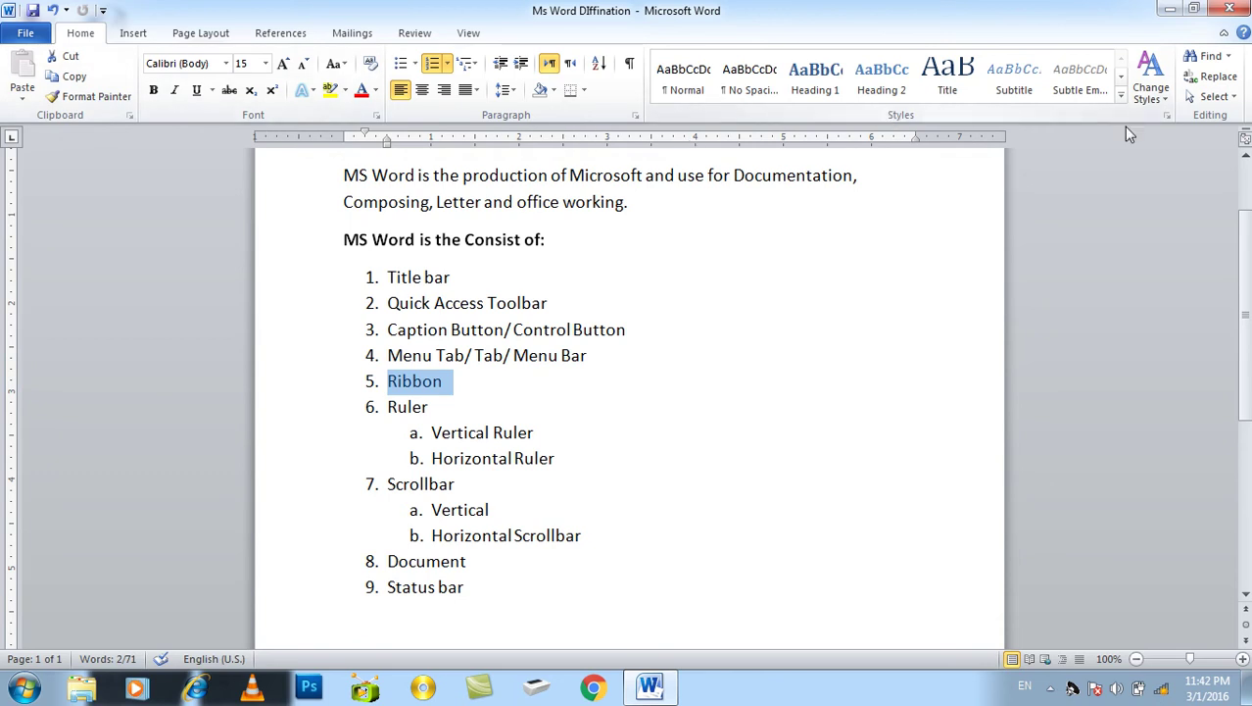
{"action": "left_click", "coordinate": [146, 33]}
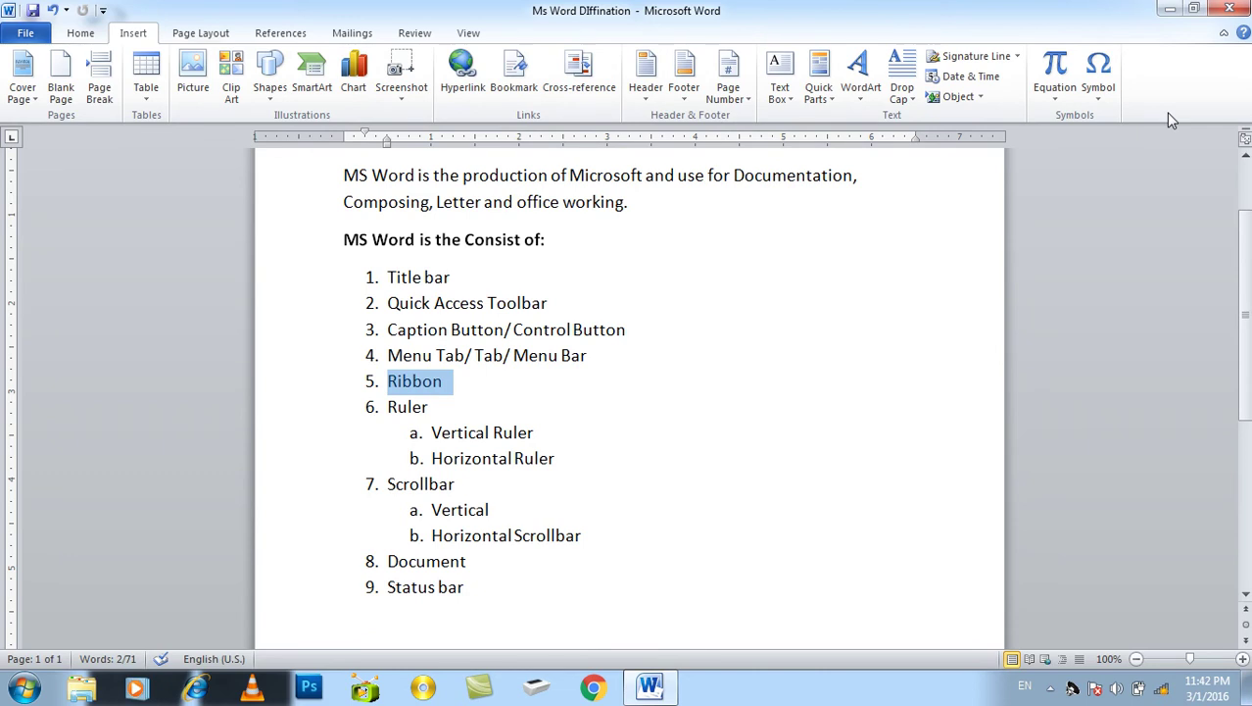
{"action": "left_click", "coordinate": [81, 33]}
{"action": "left_click", "coordinate": [430, 406]}
{"action": "double_click", "coordinate": [430, 406]}
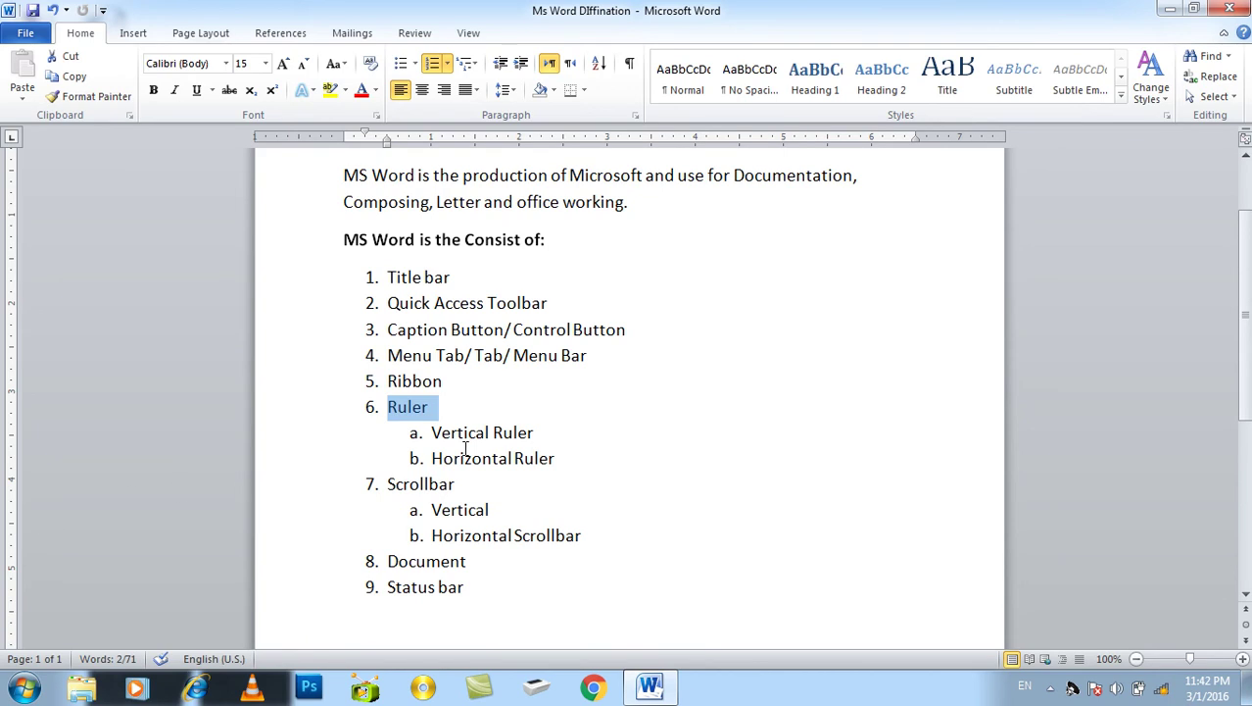
{"action": "left_click_drag", "start_coordinate": [551, 432], "coordinate": [460, 431]}
{"action": "left_click_drag", "start_coordinate": [573, 458], "coordinate": [451, 459]}
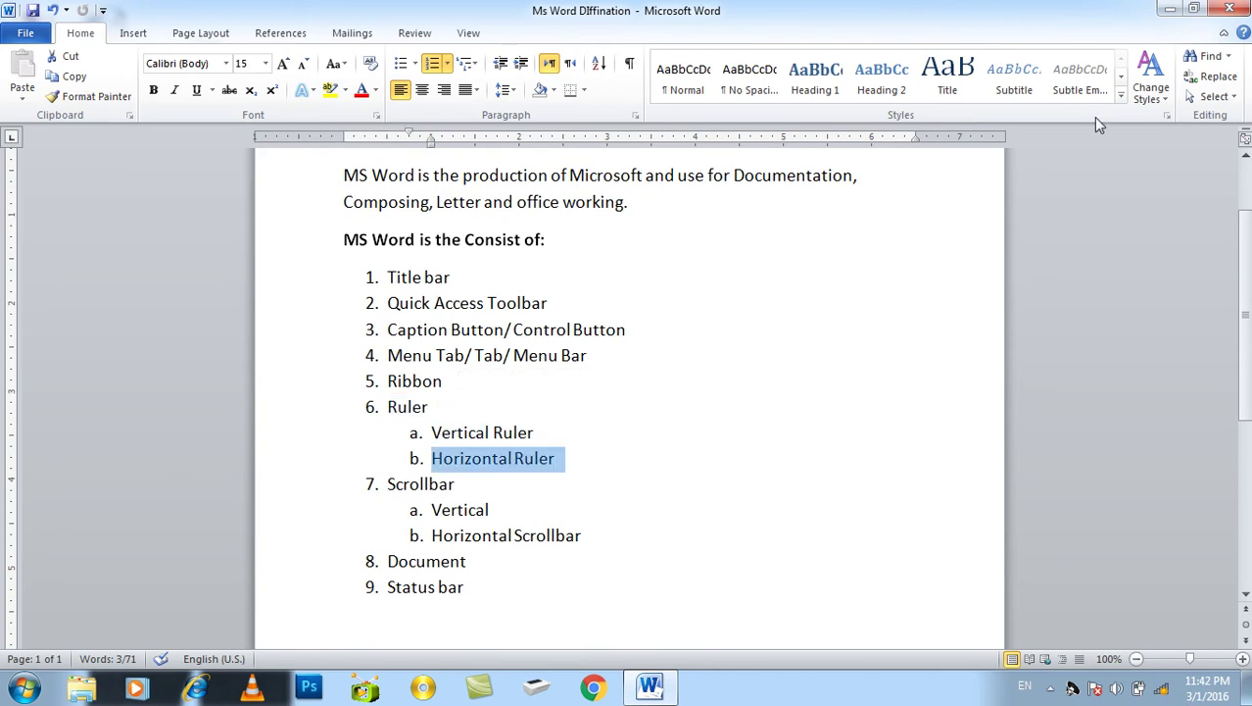
{"action": "scroll", "coordinate": [650, 475], "scroll_direction": "down", "scroll_amount": 2}
{"action": "left_click_drag", "start_coordinate": [472, 358], "coordinate": [388, 352]}
{"action": "scroll", "coordinate": [472, 358], "scroll_direction": "up", "scroll_amount": 4}
{"action": "scroll", "coordinate": [472, 358], "scroll_direction": "down", "scroll_amount": 1}
{"action": "scroll", "coordinate": [627, 392], "scroll_direction": "down", "scroll_amount": 6}
{"action": "scroll", "coordinate": [628, 392], "scroll_direction": "up", "scroll_amount": 3}
{"action": "scroll", "coordinate": [487, 506], "scroll_direction": "down", "scroll_amount": 4}
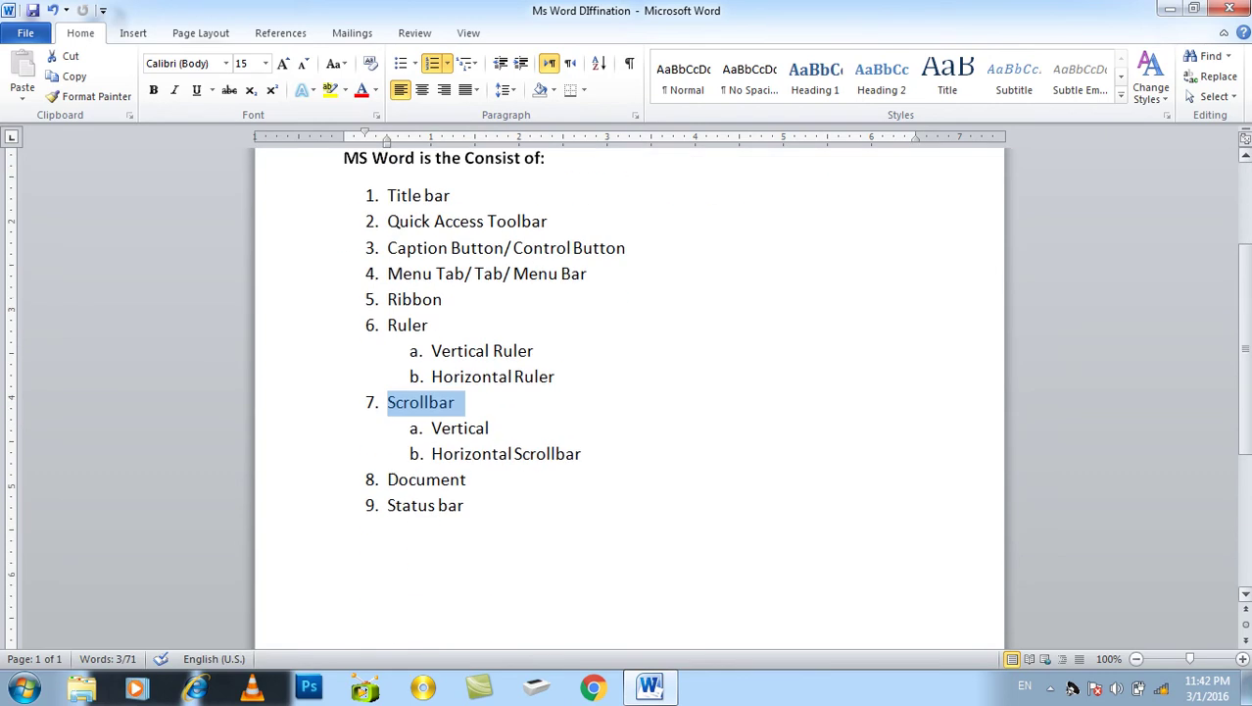
{"action": "scroll", "coordinate": [487, 506], "scroll_direction": "up", "scroll_amount": 2}
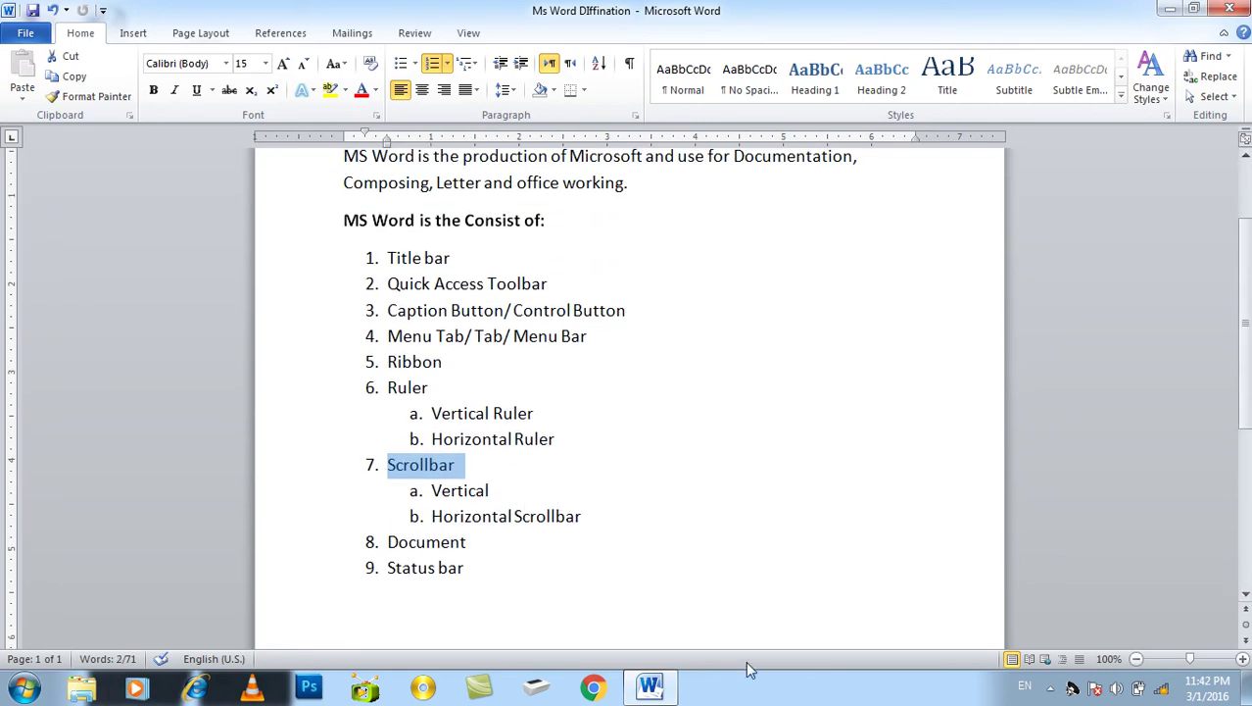
- Zoom to 276% to inspect the list, then zoom back out to the whole page
{"action": "left_click", "coordinate": [1208, 660]}
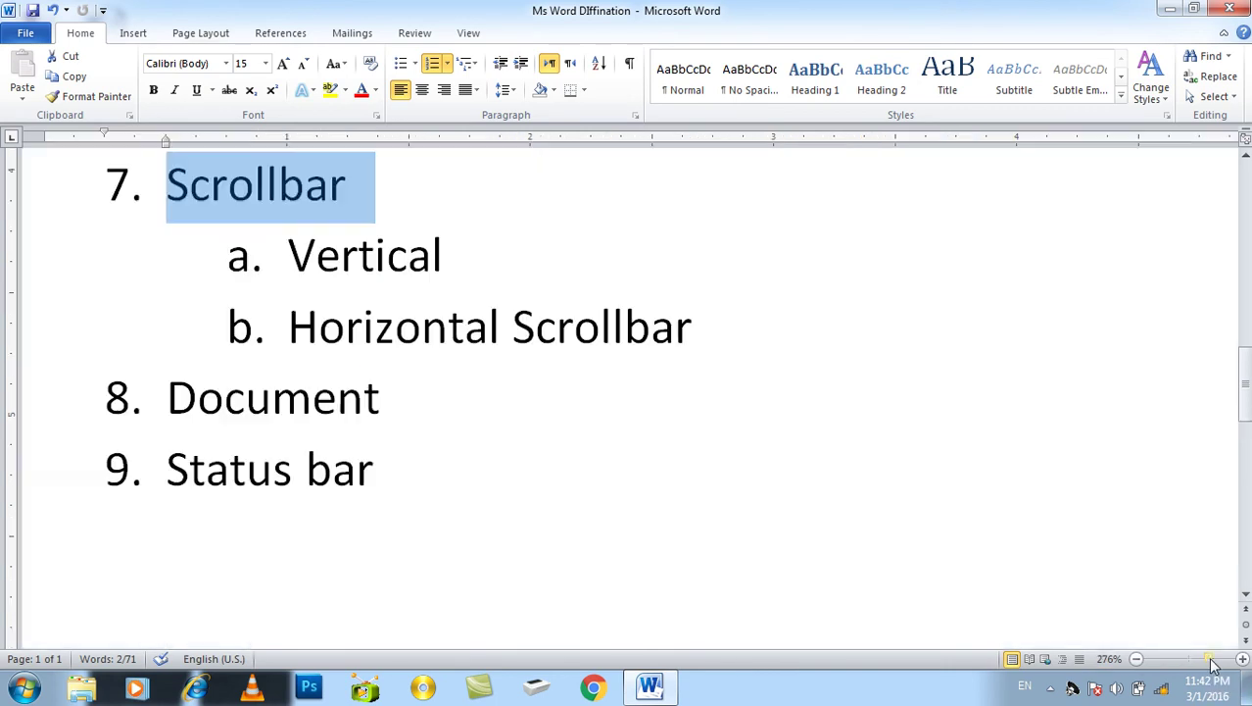
{"action": "left_click_drag", "start_coordinate": [790, 643], "coordinate": [999, 691]}
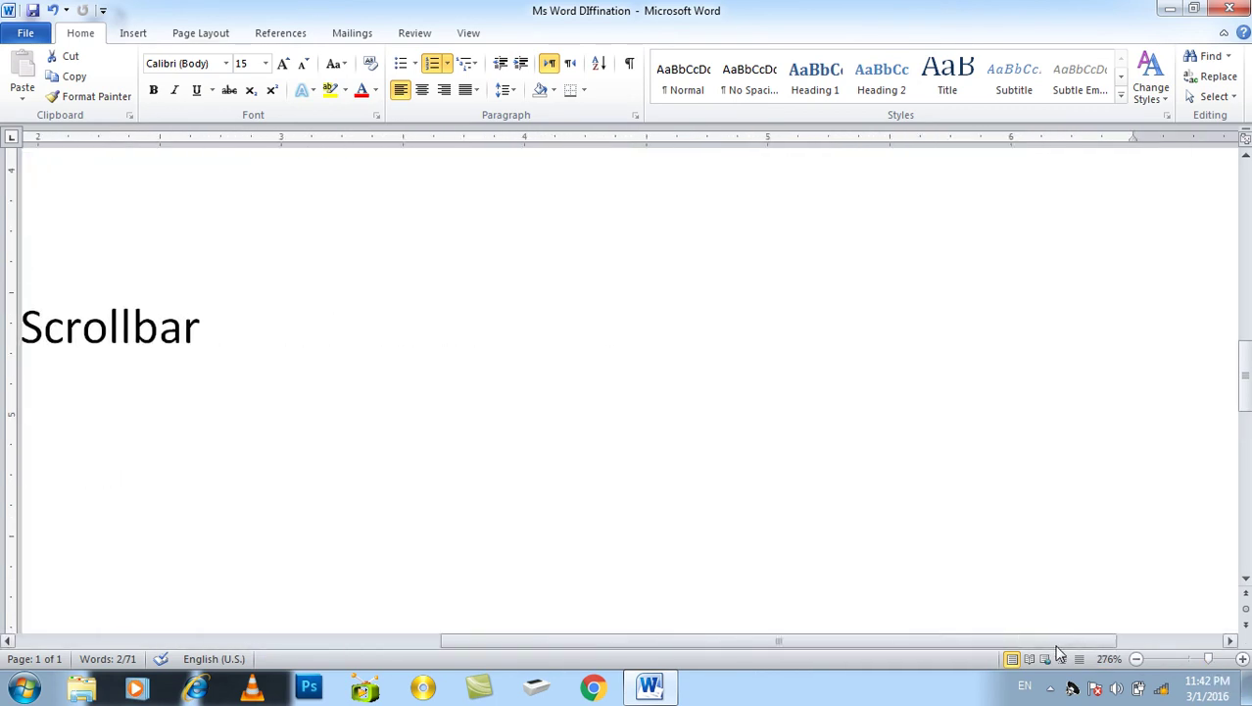
{"action": "left_click", "coordinate": [1190, 660]}
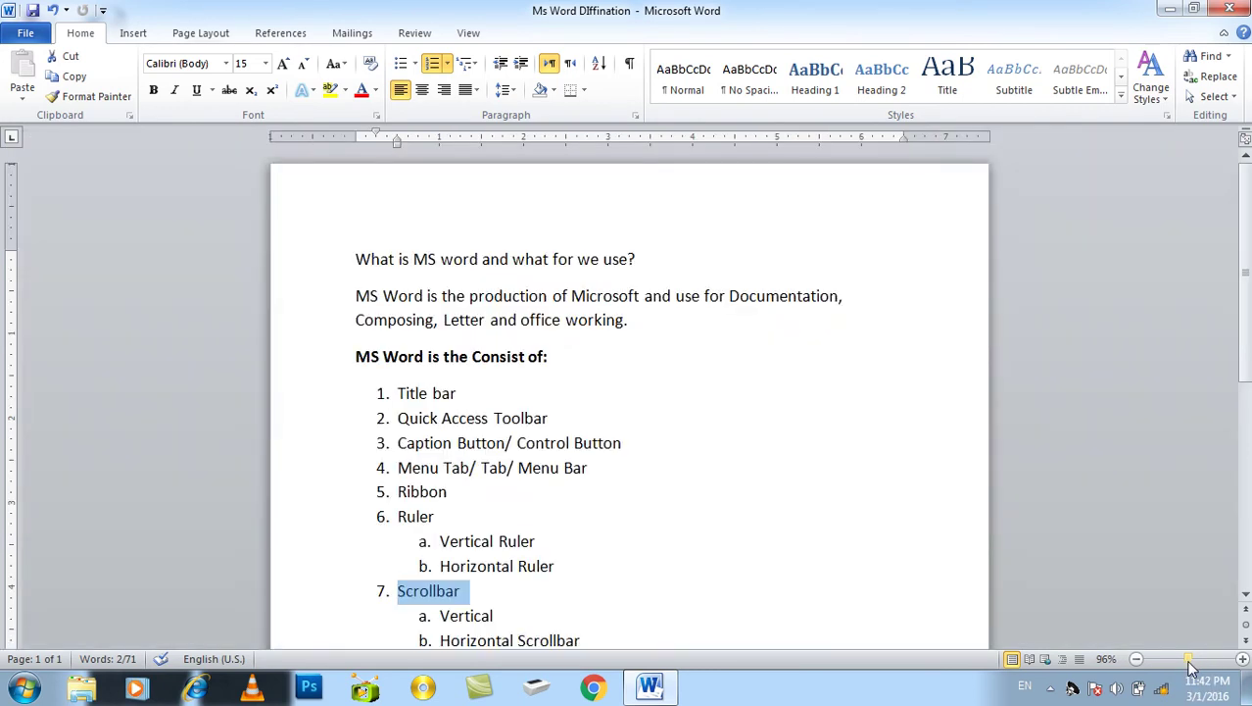
- Practise selecting part of Document, the Vertical-through-Status bar range, then the whole document
{"action": "left_click", "coordinate": [414, 438]}
{"action": "scroll", "coordinate": [546, 414], "scroll_direction": "down", "scroll_amount": 3}
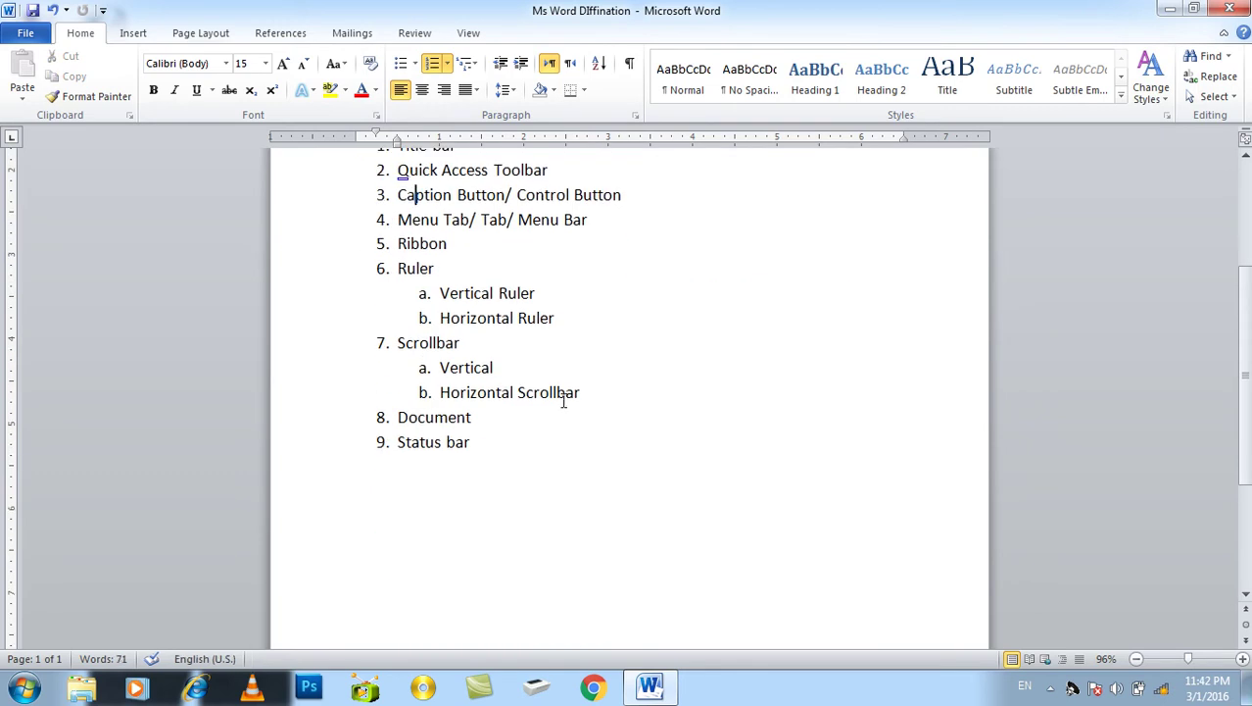
{"action": "left_click_drag", "start_coordinate": [472, 417], "coordinate": [407, 418]}
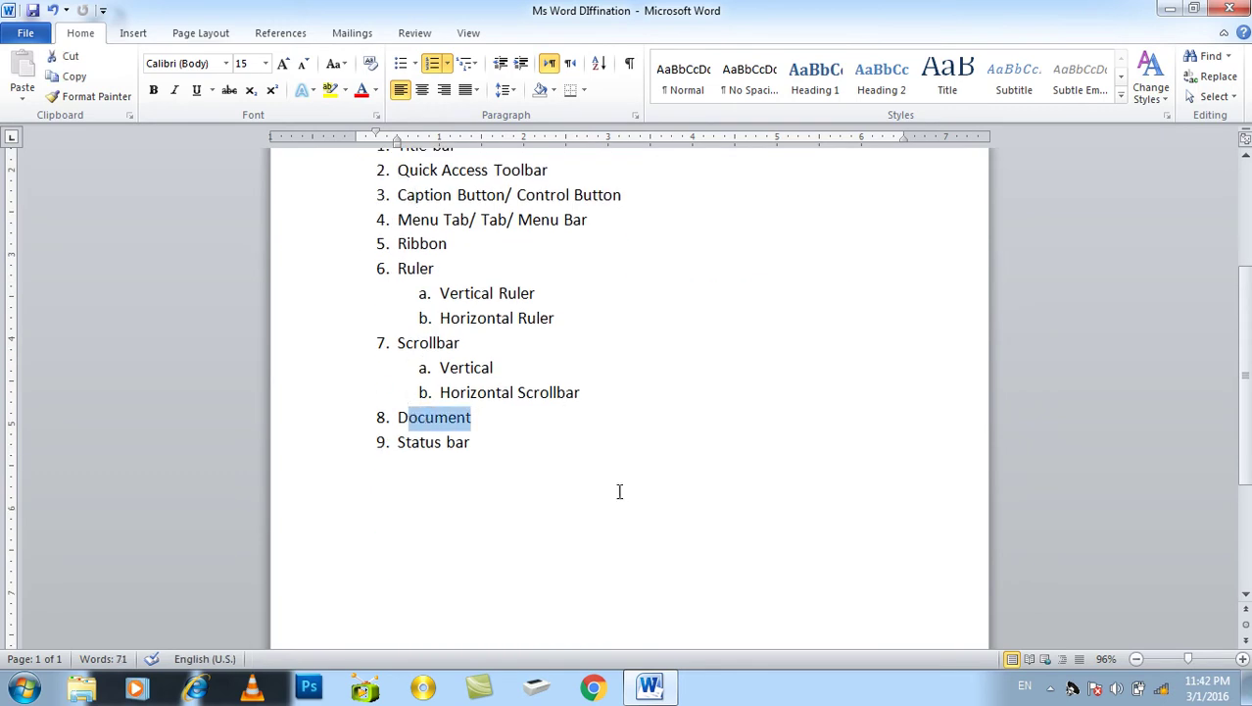
{"action": "left_click_drag", "start_coordinate": [930, 556], "coordinate": [557, 357]}
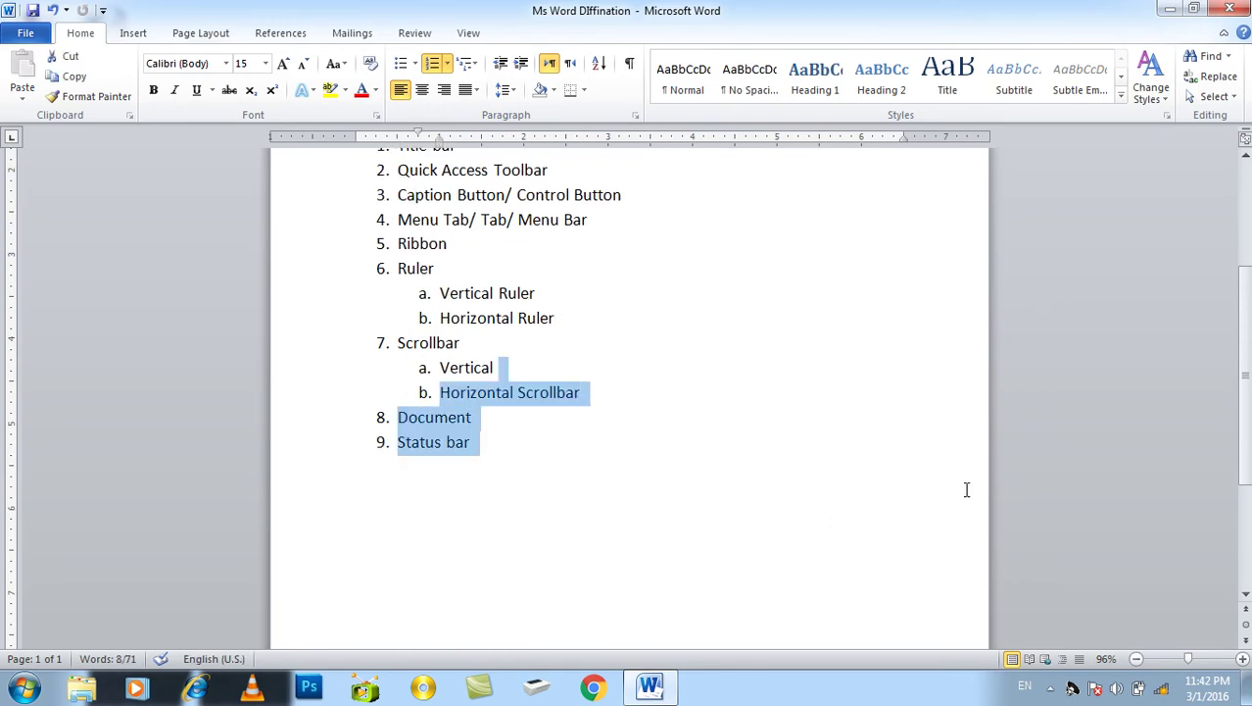
{"action": "left_click", "coordinate": [588, 497]}
{"action": "triple_click", "coordinate": [259, 293]}
{"action": "scroll", "coordinate": [259, 293], "scroll_direction": "up", "scroll_amount": 3}
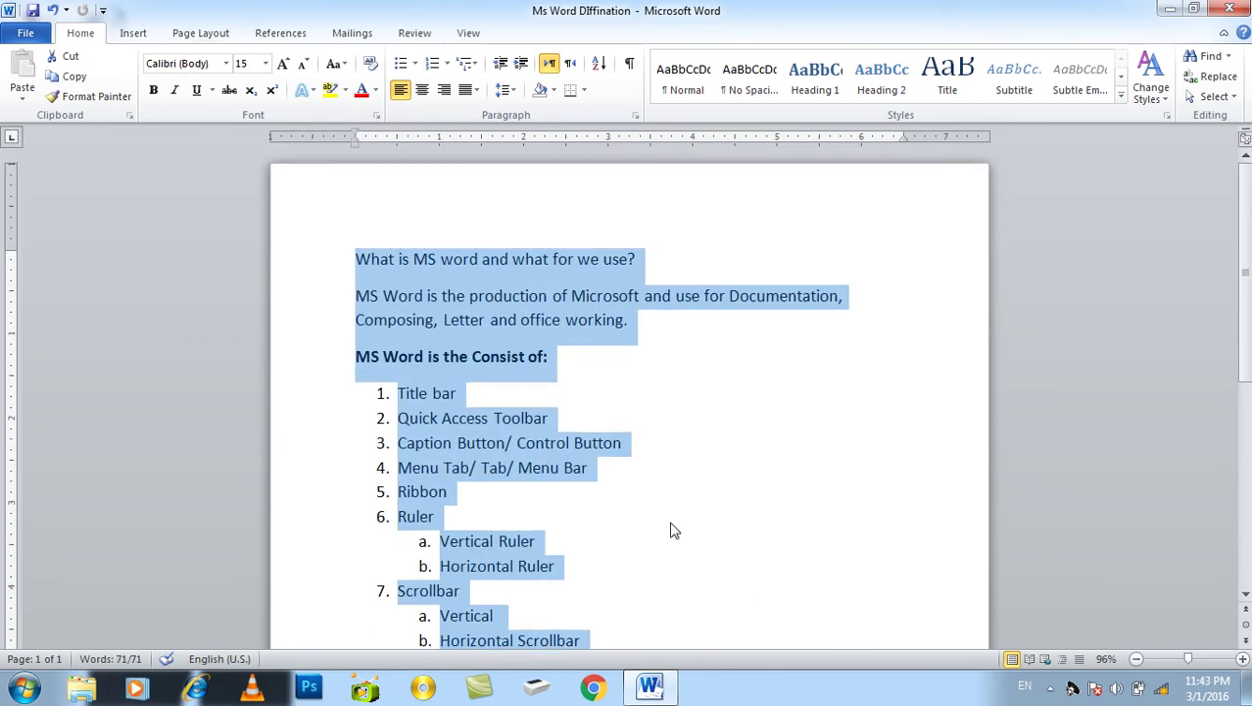
{"action": "left_click", "coordinate": [626, 502]}
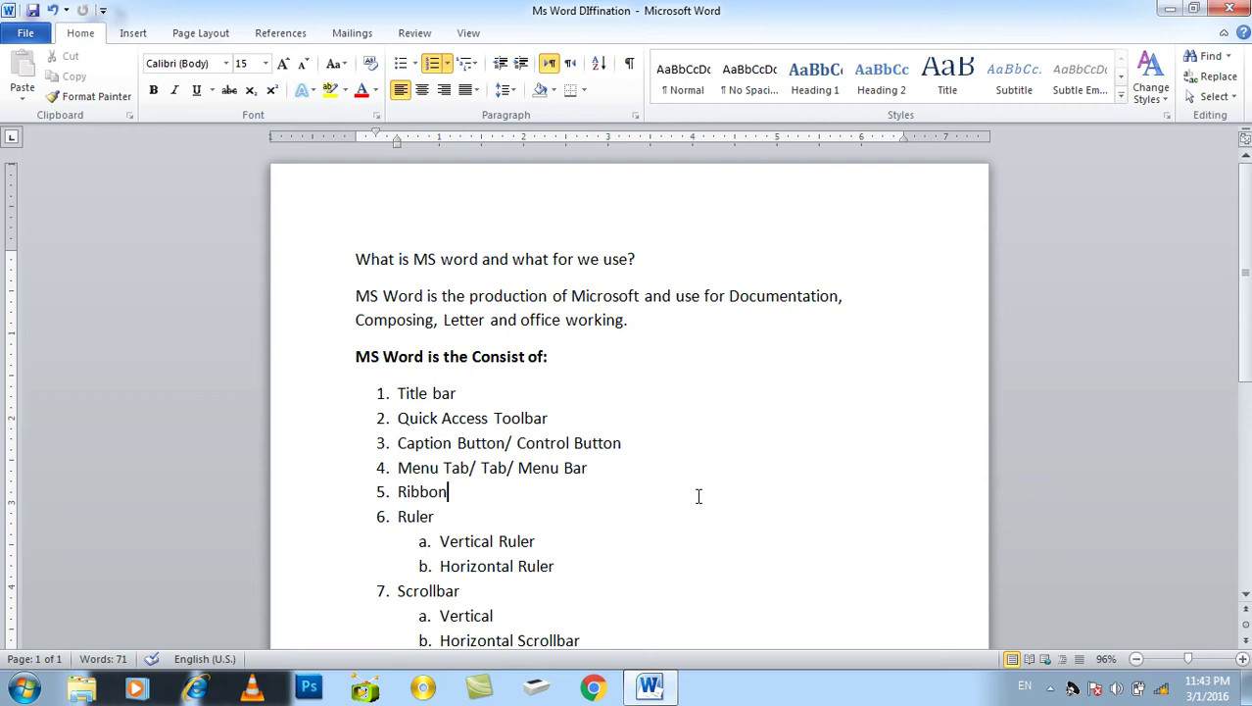
{"action": "scroll", "coordinate": [696, 498], "scroll_direction": "down", "scroll_amount": 1}
{"action": "scroll", "coordinate": [685, 504], "scroll_direction": "down", "scroll_amount": 1}
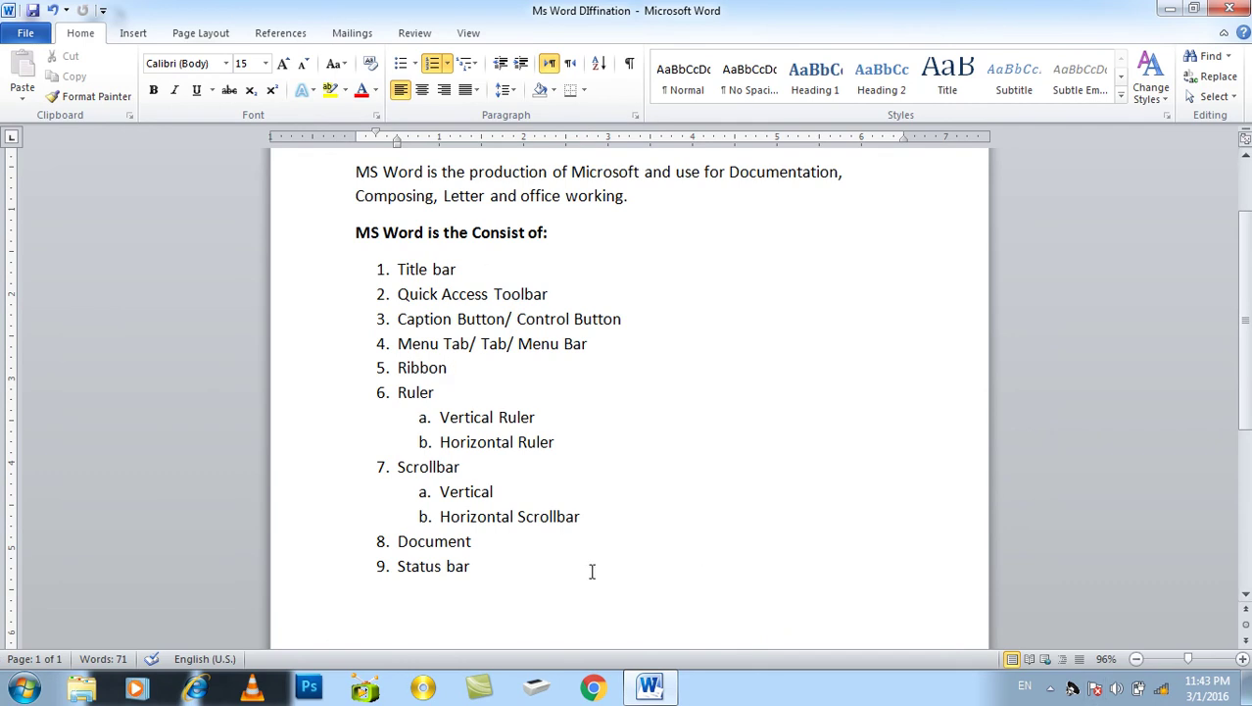
{"action": "left_click_drag", "start_coordinate": [481, 568], "coordinate": [397, 568]}
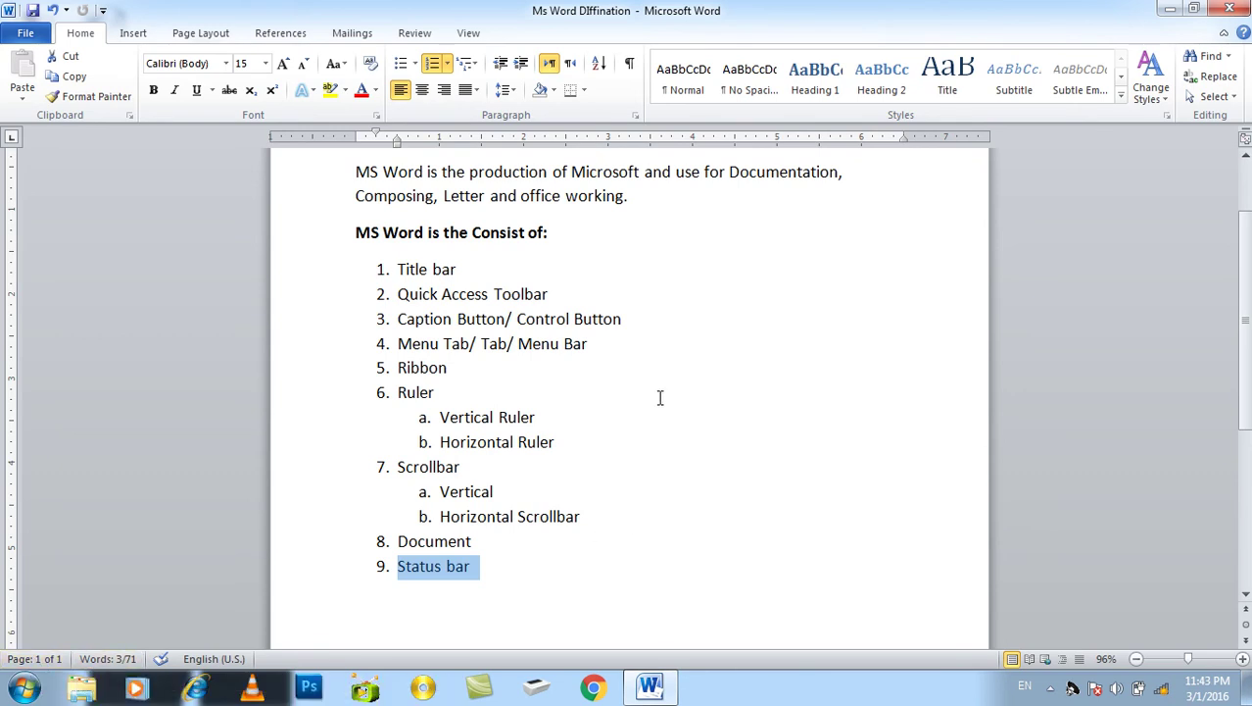
{"action": "left_click", "coordinate": [637, 319]}
{"action": "left_click", "coordinate": [549, 566]}
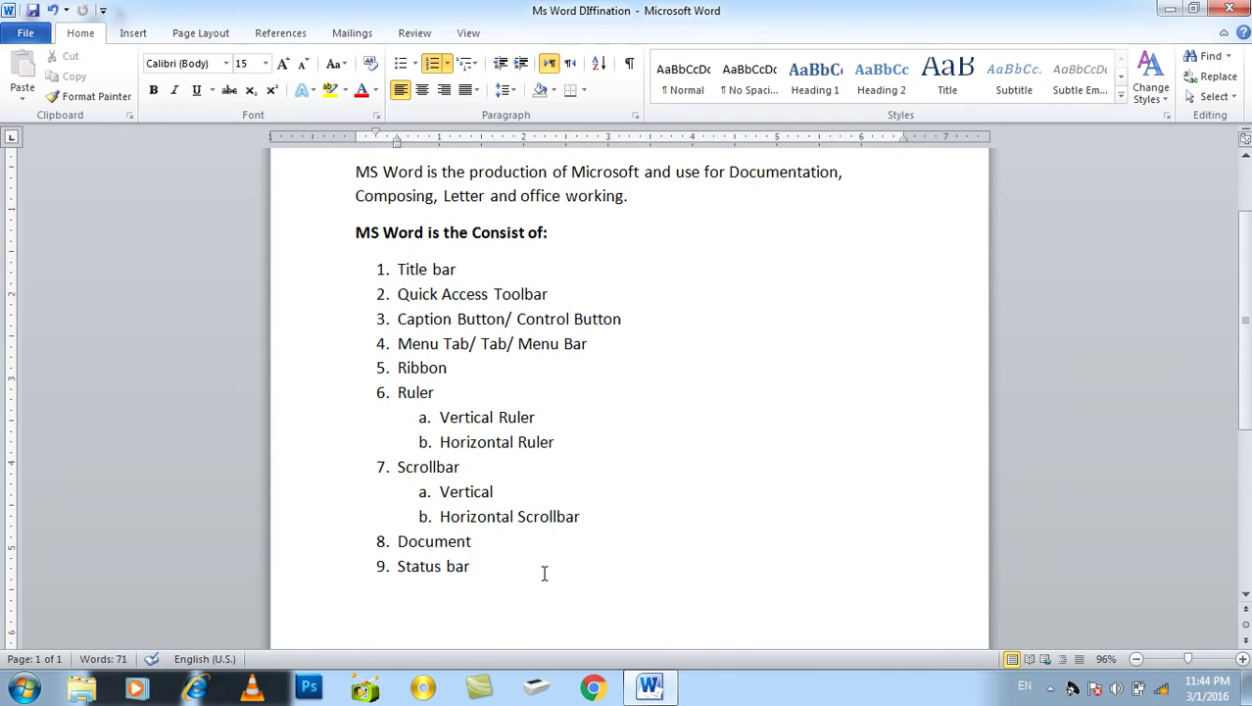
{"action": "scroll", "coordinate": [542, 573], "scroll_direction": "up", "scroll_amount": 3}
- Make the opening question bold at 16 pt, then close Word and save the changes
{"action": "left_click", "coordinate": [294, 272]}
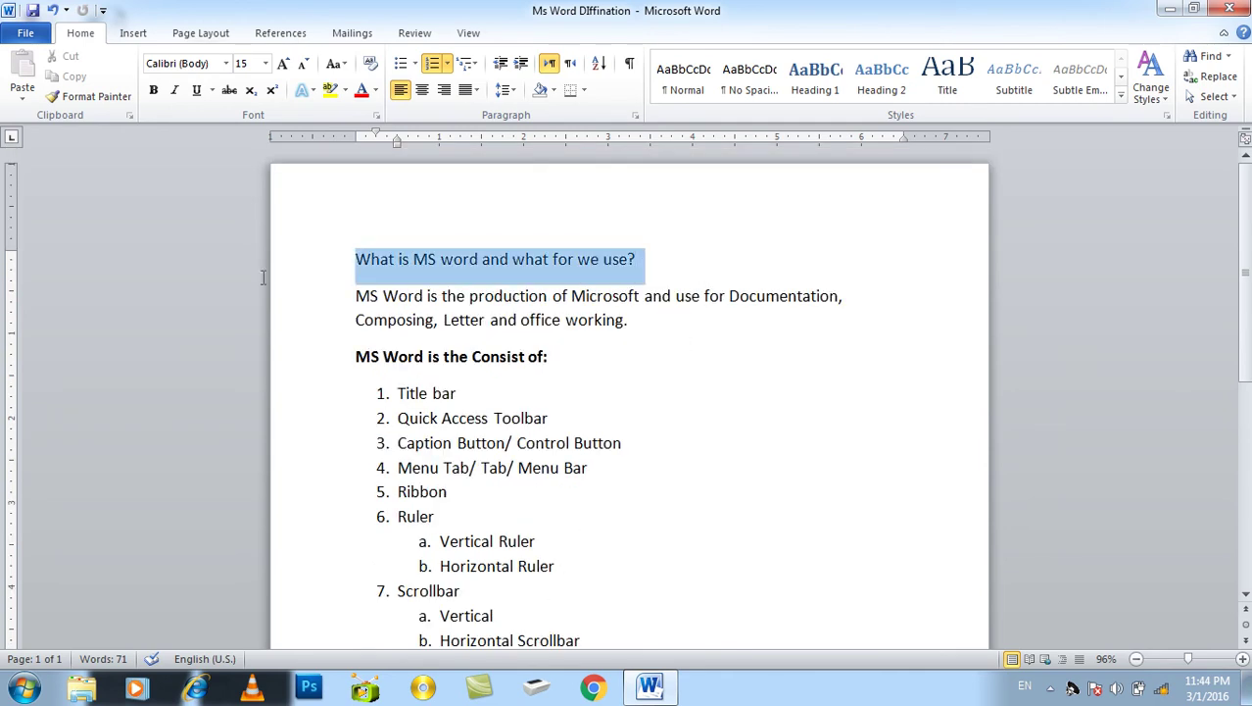
{"action": "left_click", "coordinate": [153, 89]}
{"action": "left_click", "coordinate": [283, 63]}
{"action": "left_click", "coordinate": [668, 414]}
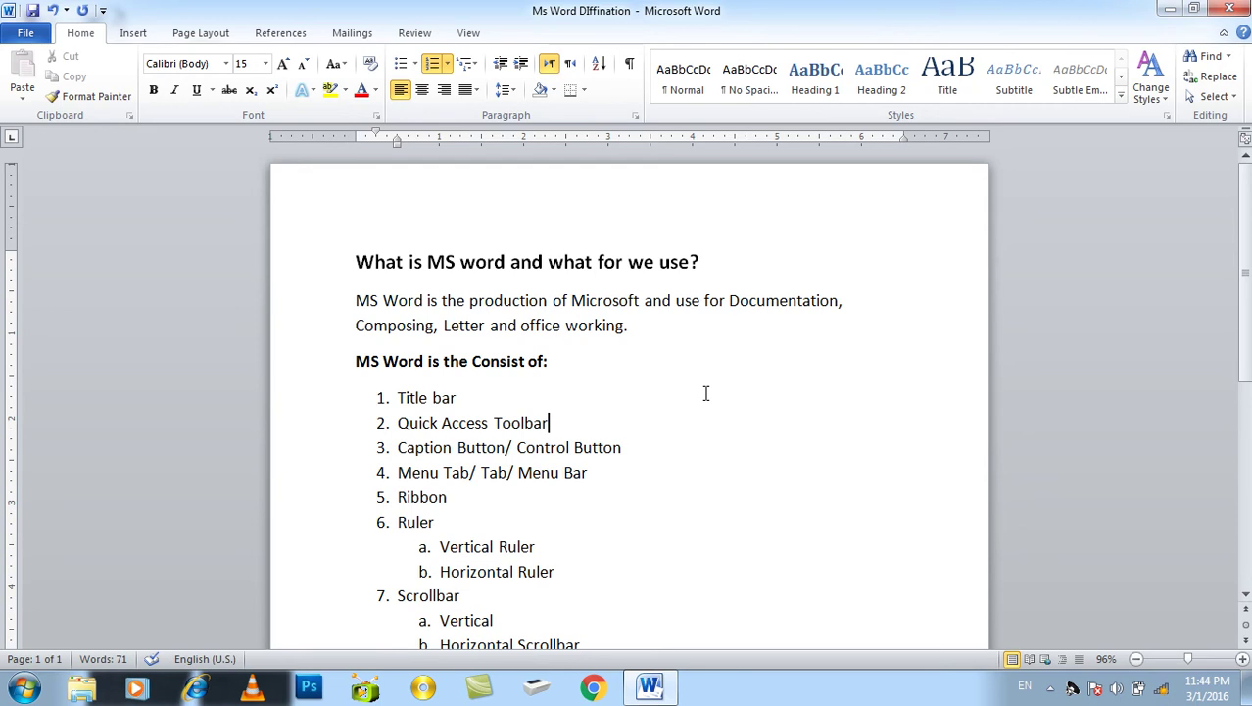
{"action": "left_click", "coordinate": [1241, 22]}
{"action": "left_click", "coordinate": [559, 368]}
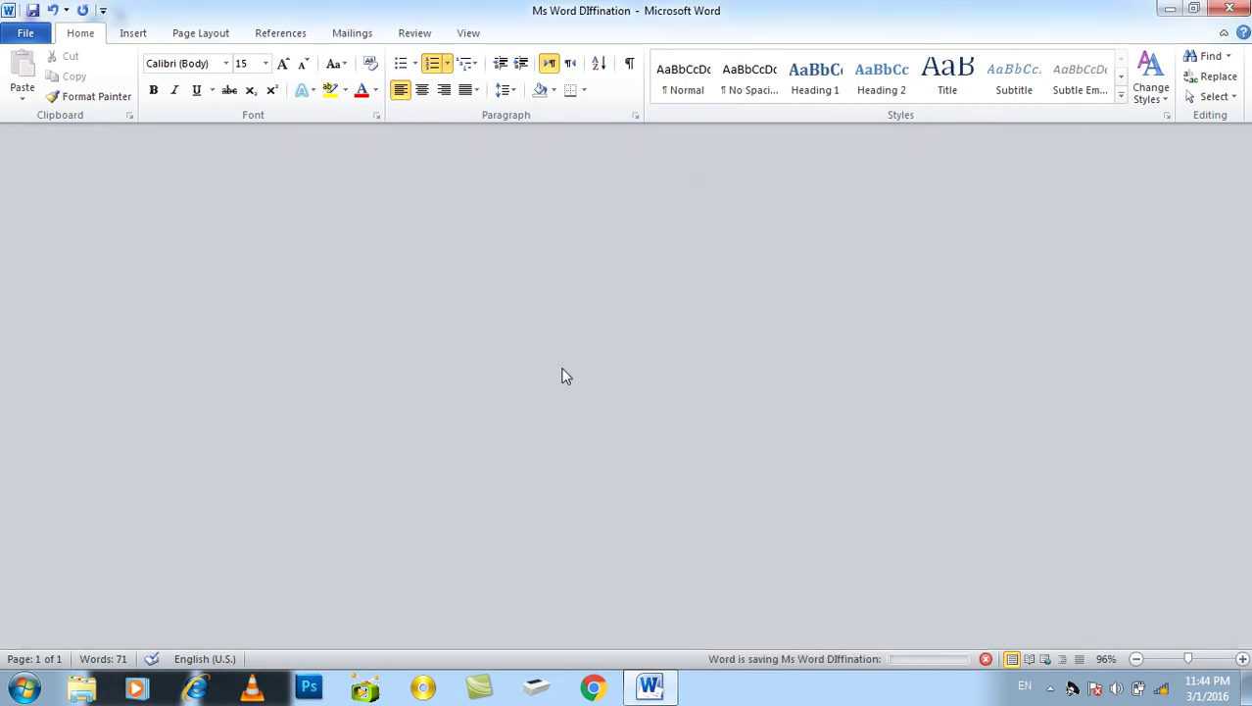
- Refresh the desktop to show the saved Ms Word Diffination file, then open the Start menu
{"action": "right_click", "coordinate": [496, 146]}
{"action": "left_click", "coordinate": [522, 197]}
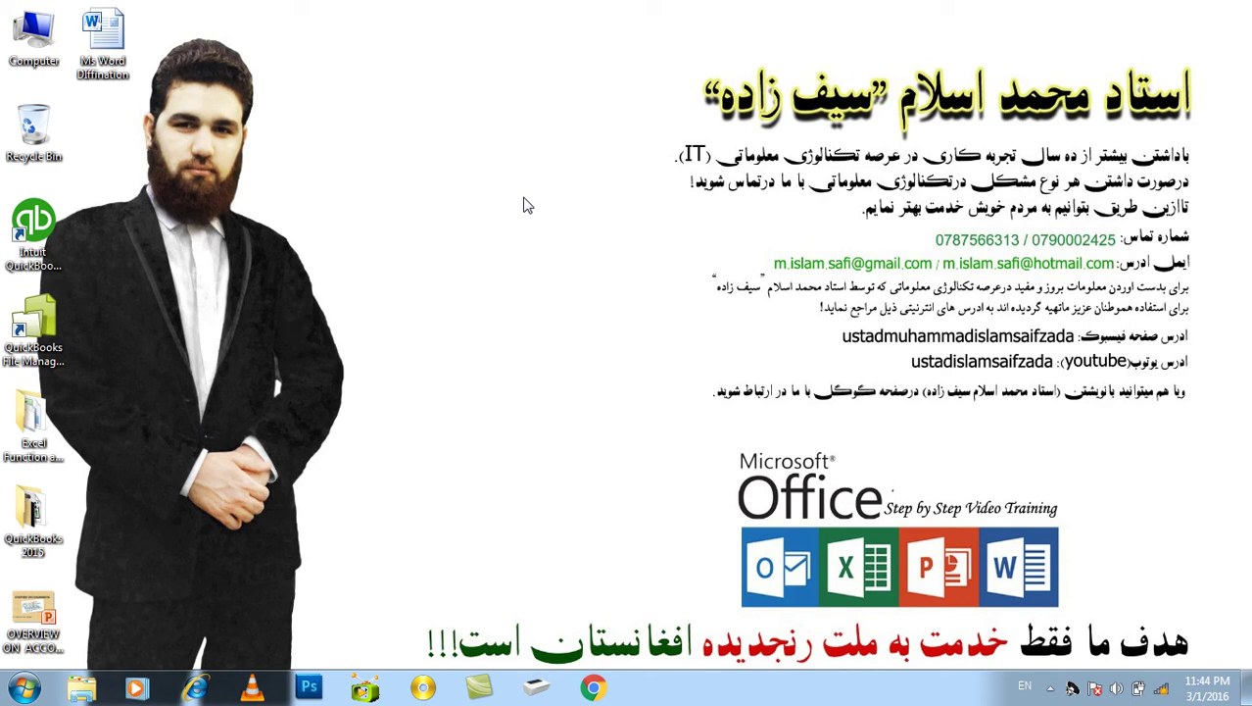
{"action": "left_click", "coordinate": [22, 688]}
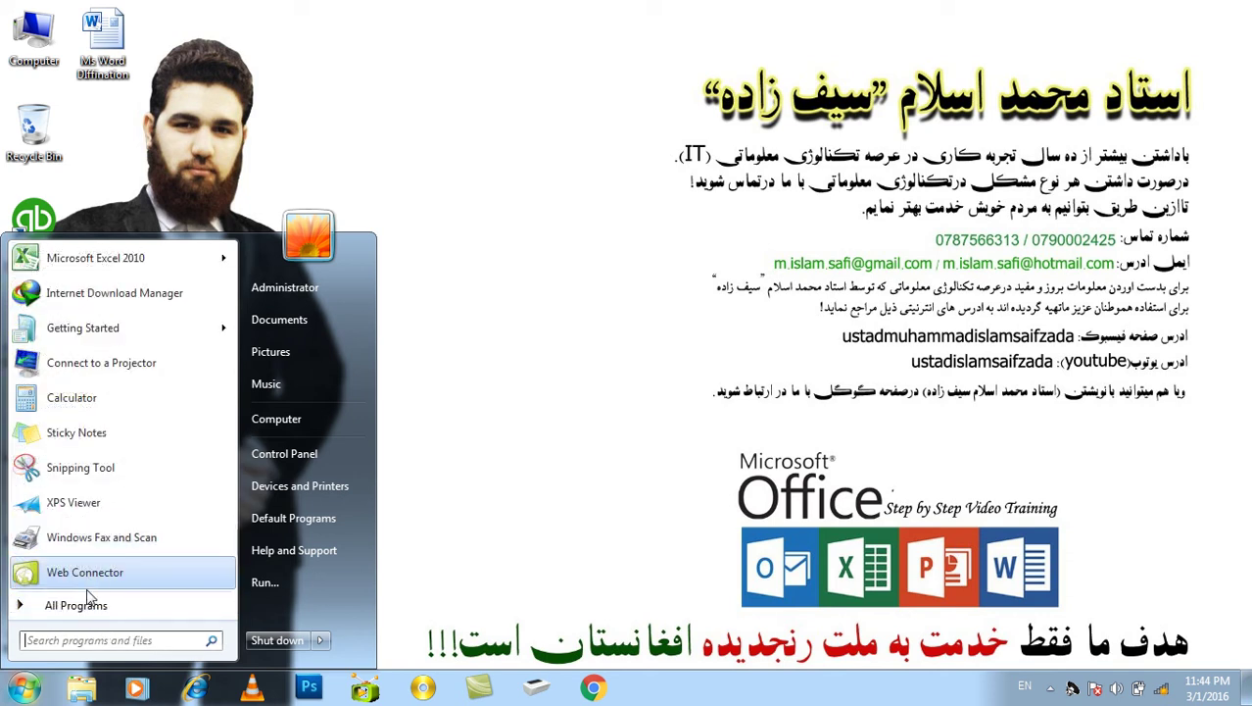
- Launch Excel 2010 from All Programs > Microsoft Office, then close it
{"action": "left_click", "coordinate": [86, 597]}
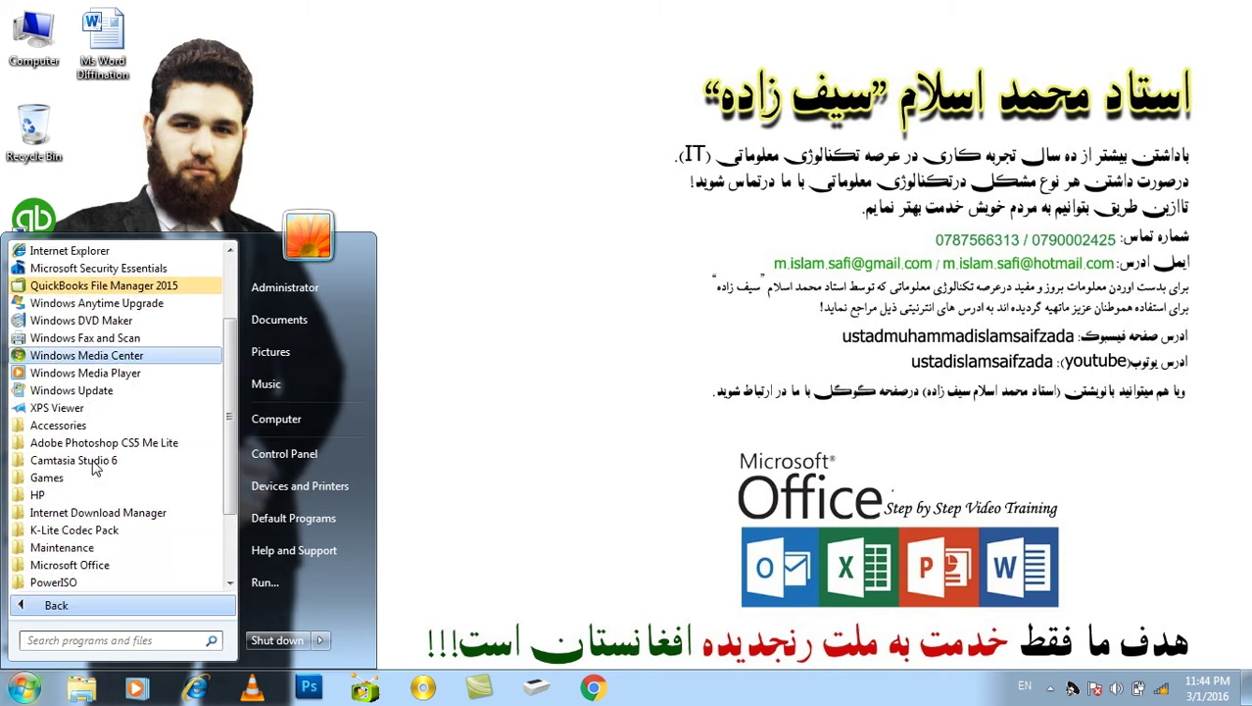
{"action": "scroll", "coordinate": [95, 468], "scroll_direction": "down", "scroll_amount": 2}
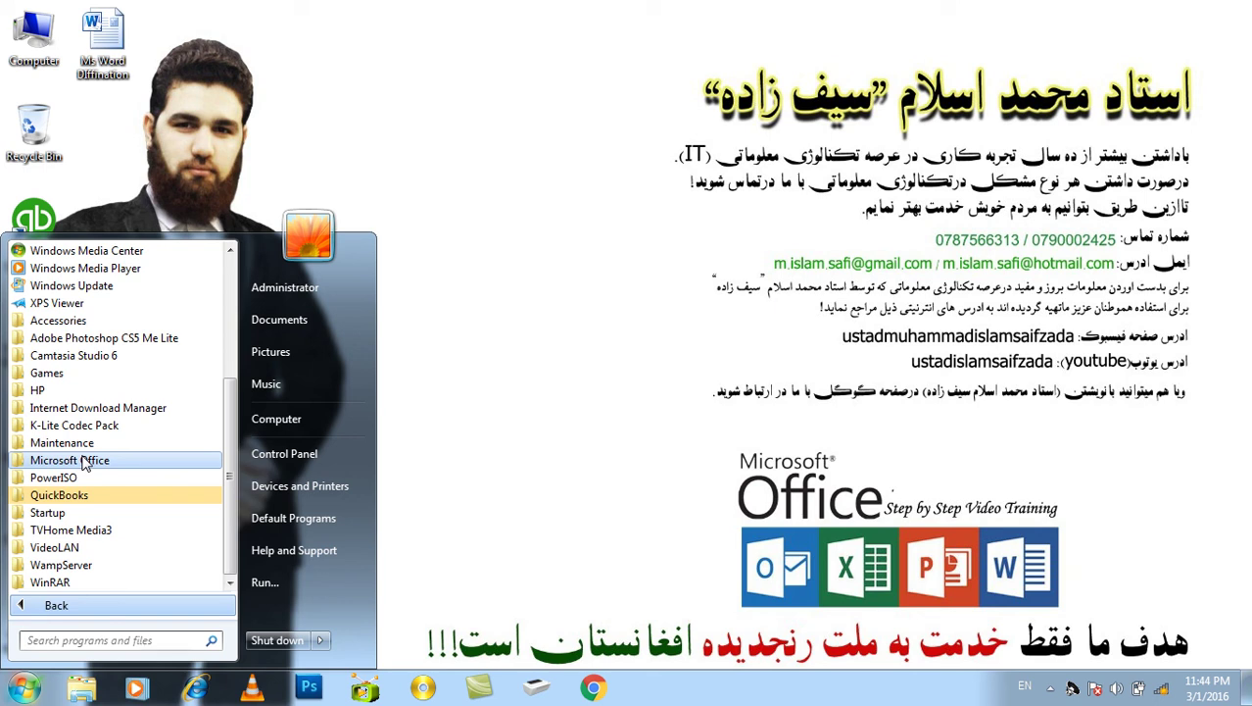
{"action": "left_click", "coordinate": [85, 464]}
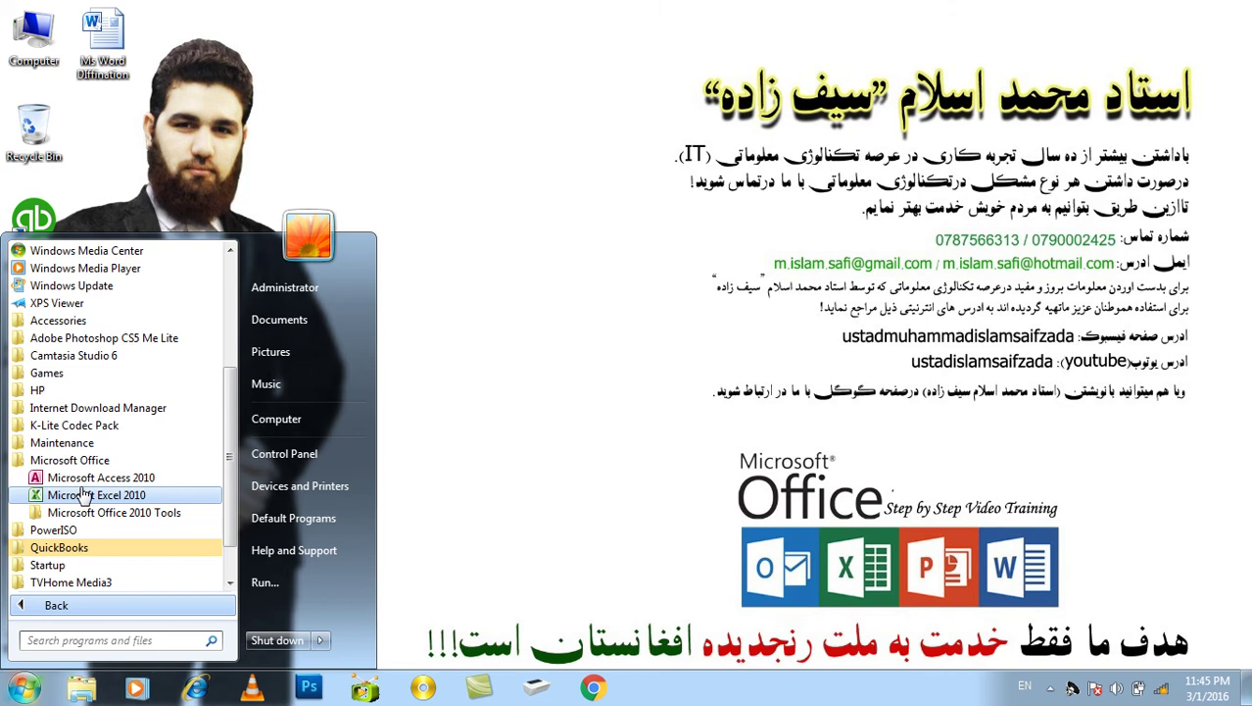
{"action": "left_click", "coordinate": [85, 495]}
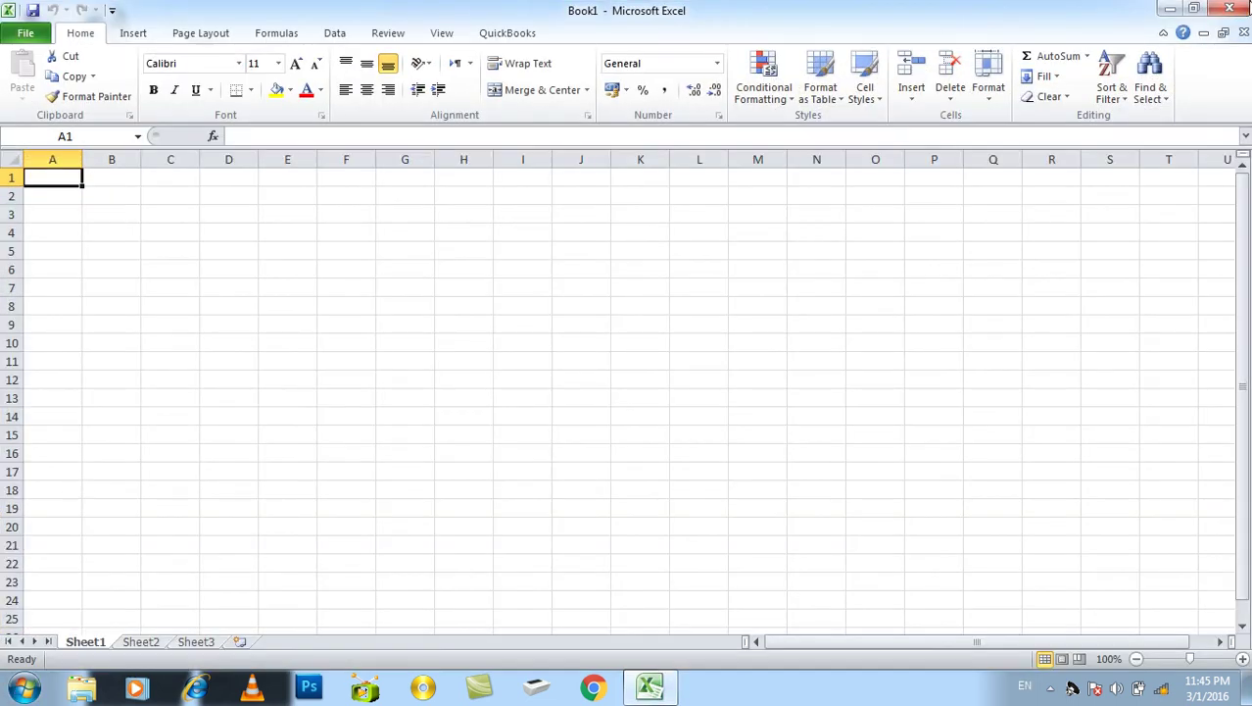
{"action": "left_click", "coordinate": [1247, 8]}
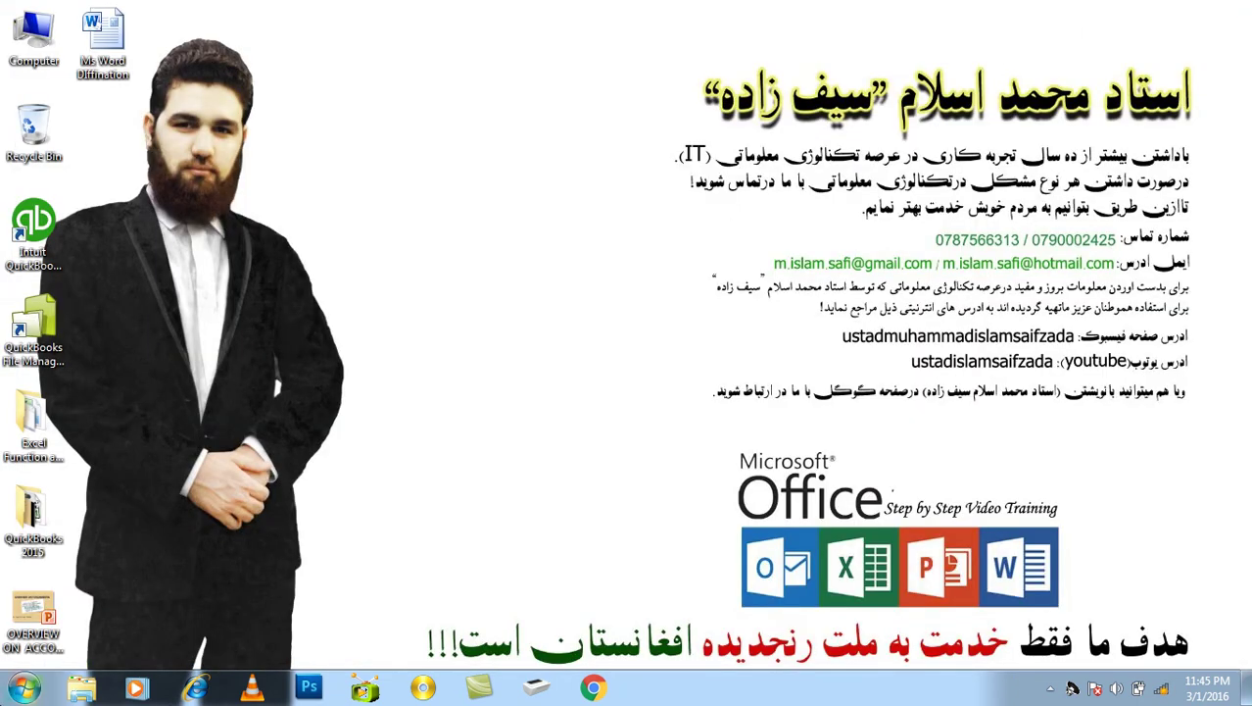
- Launch Excel 2010 from the Start menu's frequently used Microsoft Excel 2010 entry and close it
{"action": "left_click", "coordinate": [24, 688]}
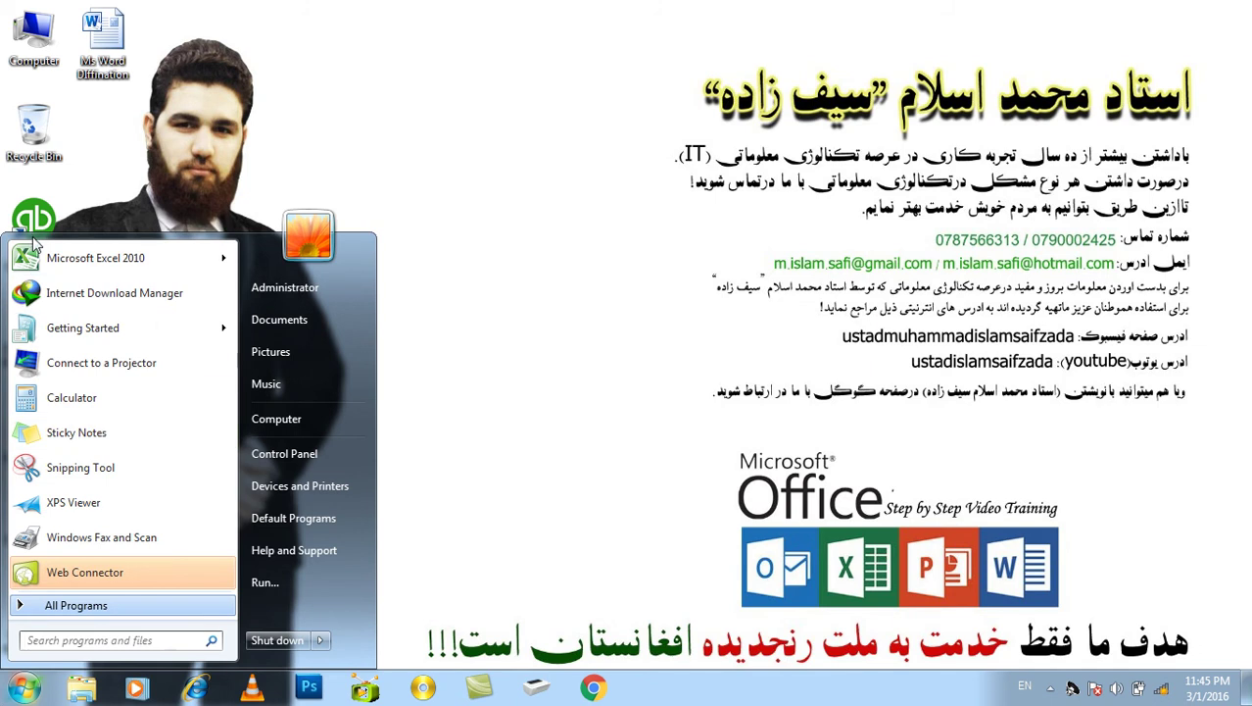
{"action": "mouse_move", "coordinate": [99, 262]}
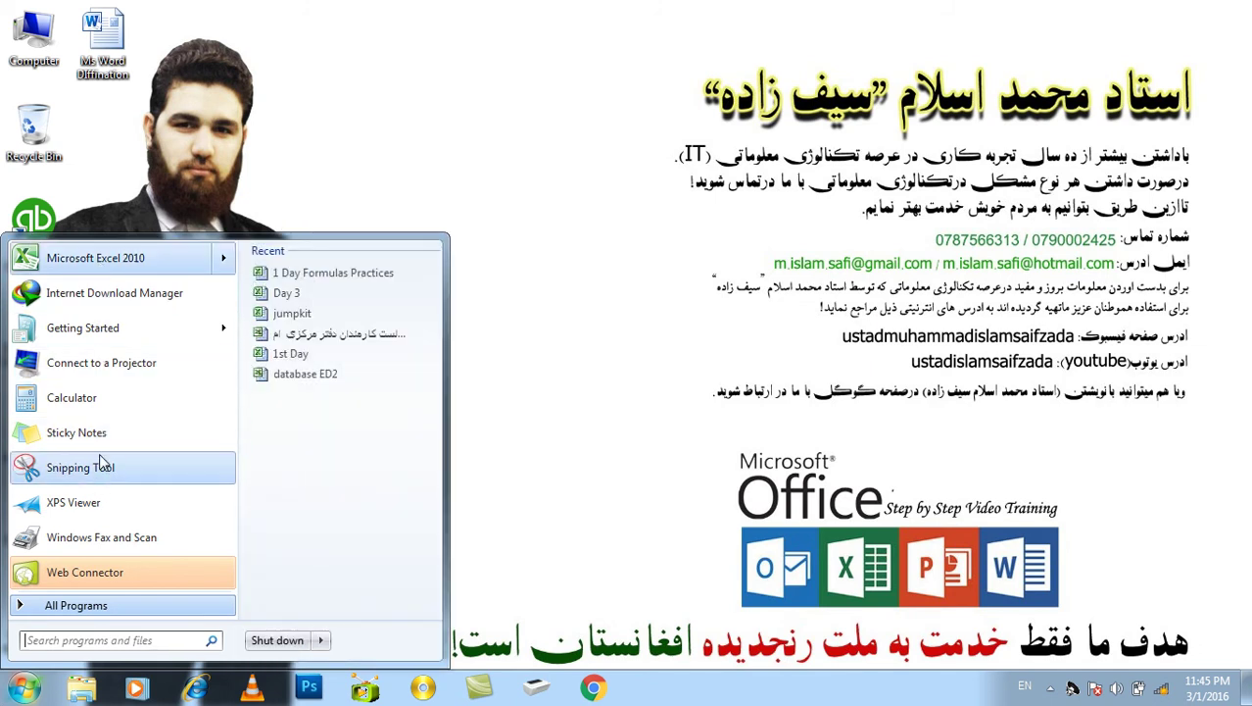
{"action": "left_click", "coordinate": [73, 261]}
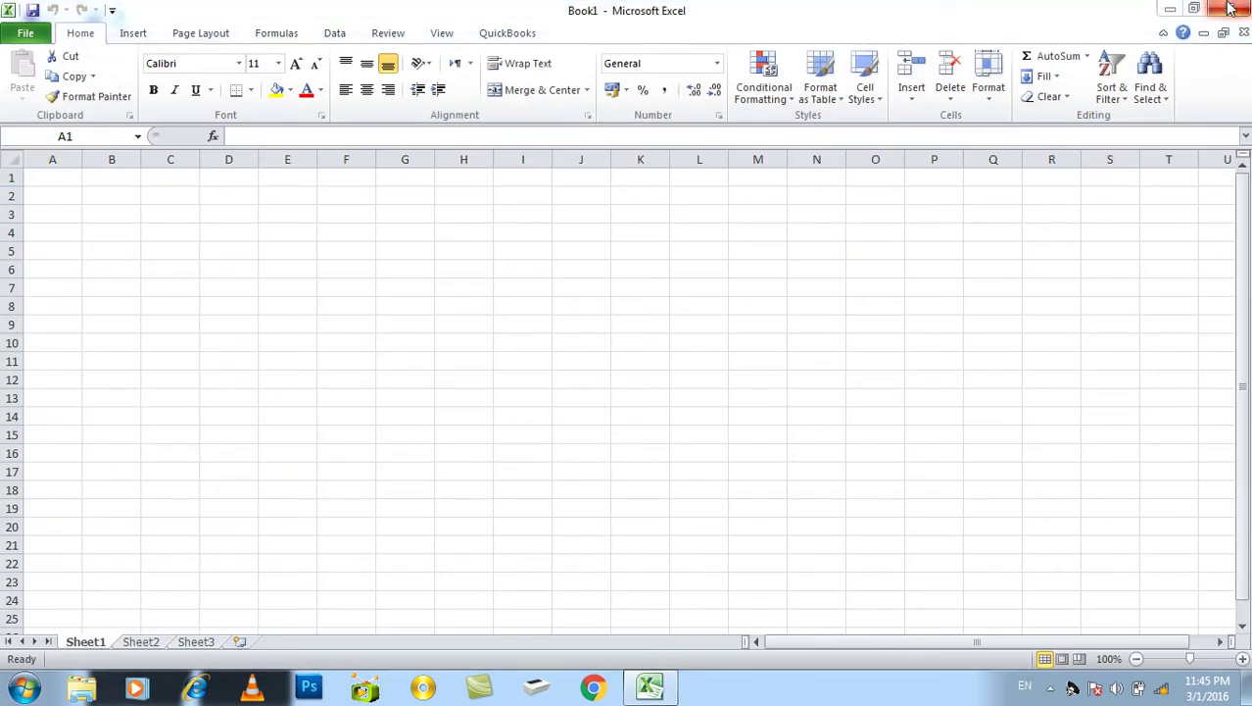
{"action": "left_click", "coordinate": [1230, 8]}
{"action": "left_click", "coordinate": [24, 686]}
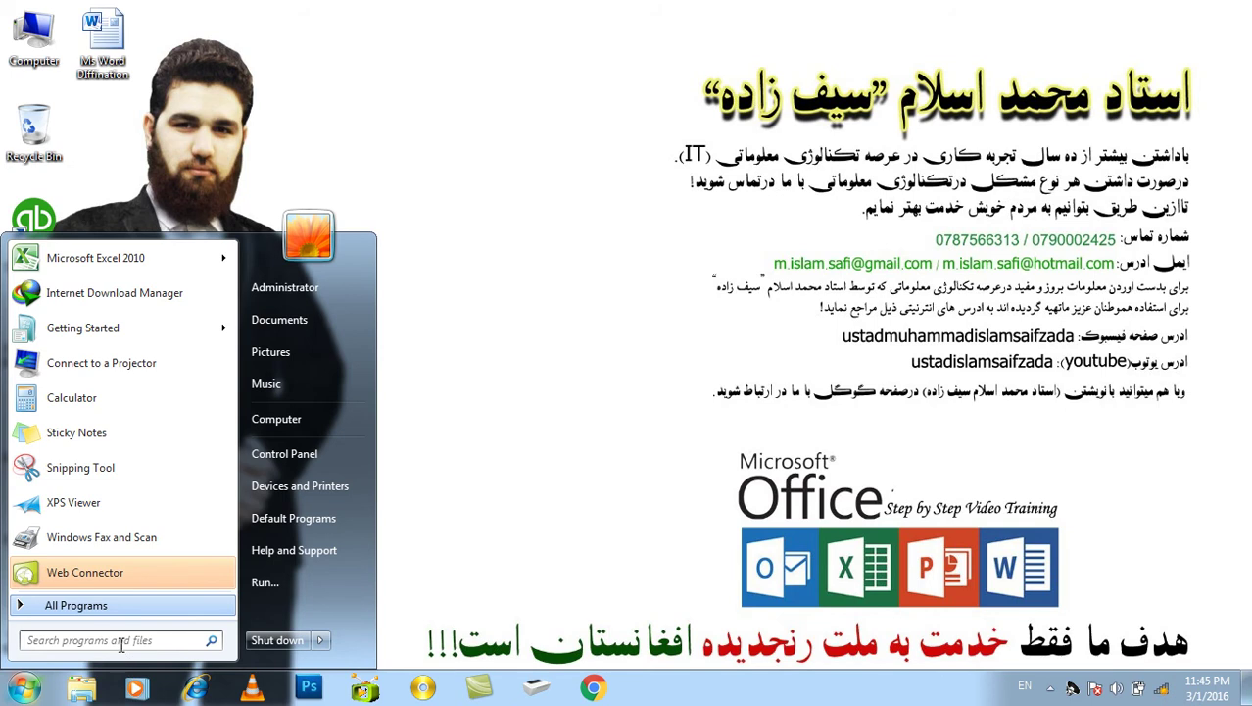
- Start Word by searching winword in the Start menu, then close the blank Document1
{"action": "type", "text": "winword"}
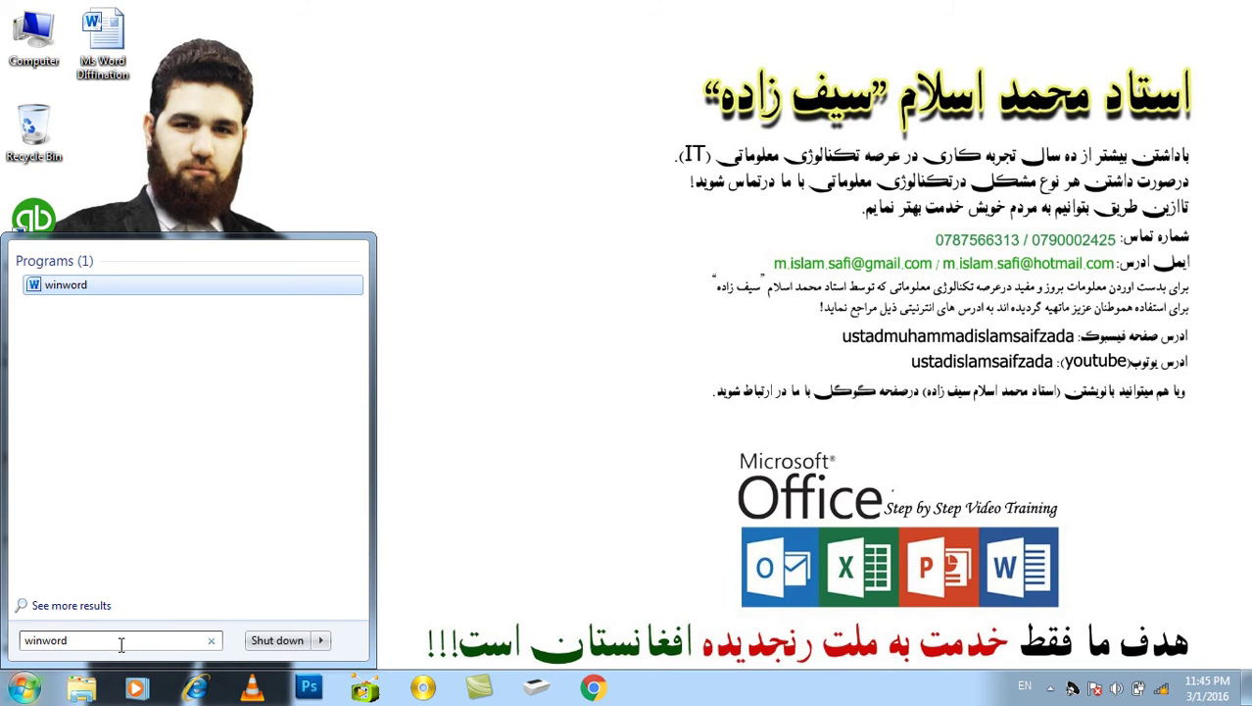
{"action": "key", "text": "Return"}
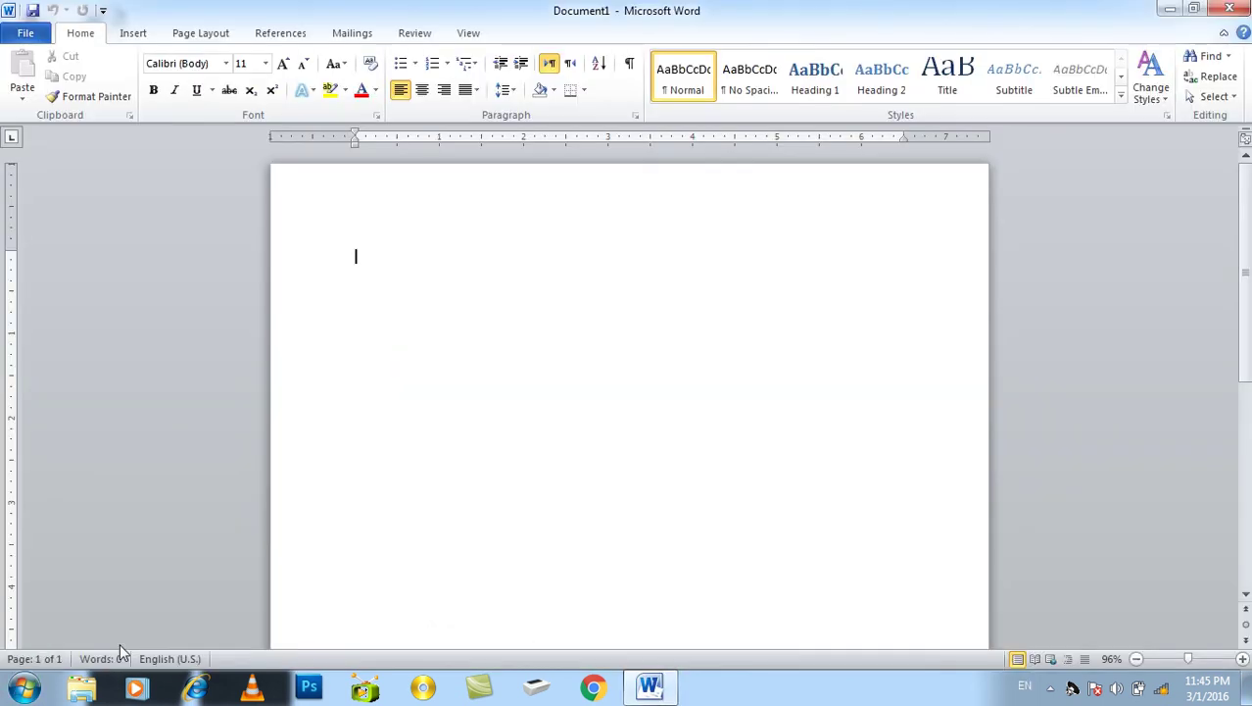
{"action": "left_click", "coordinate": [1218, 18]}
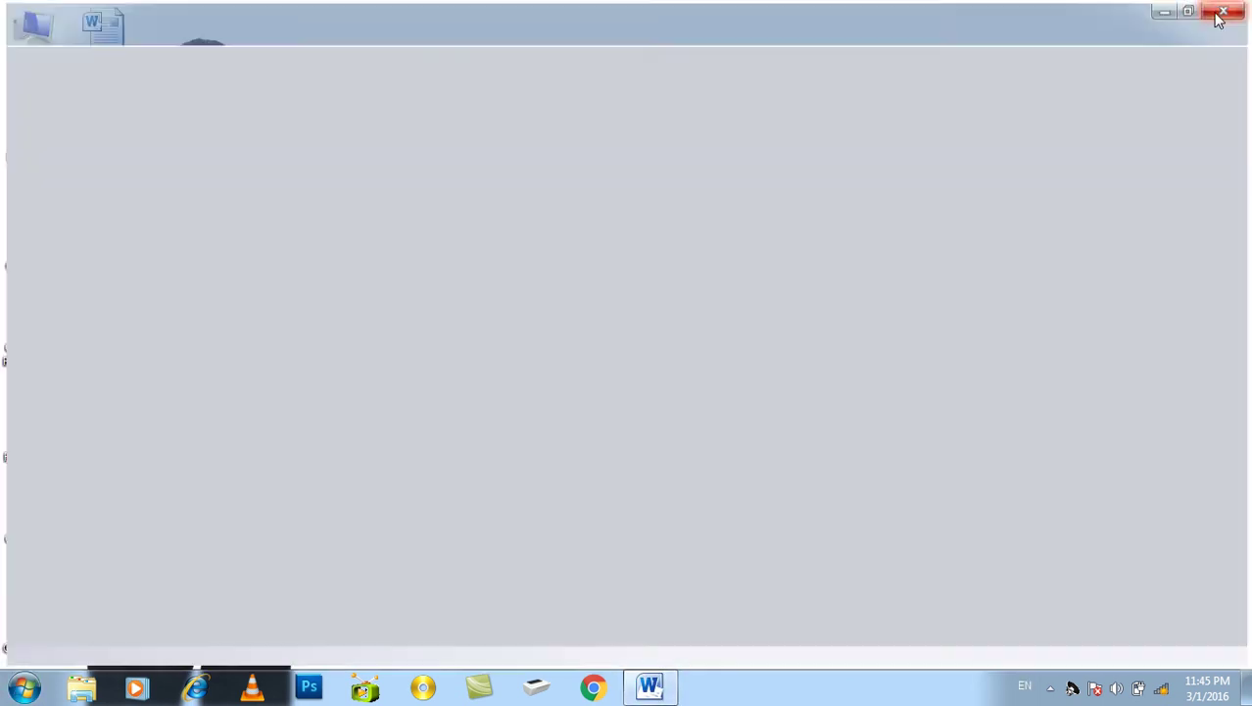
{"action": "key", "text": "super"}
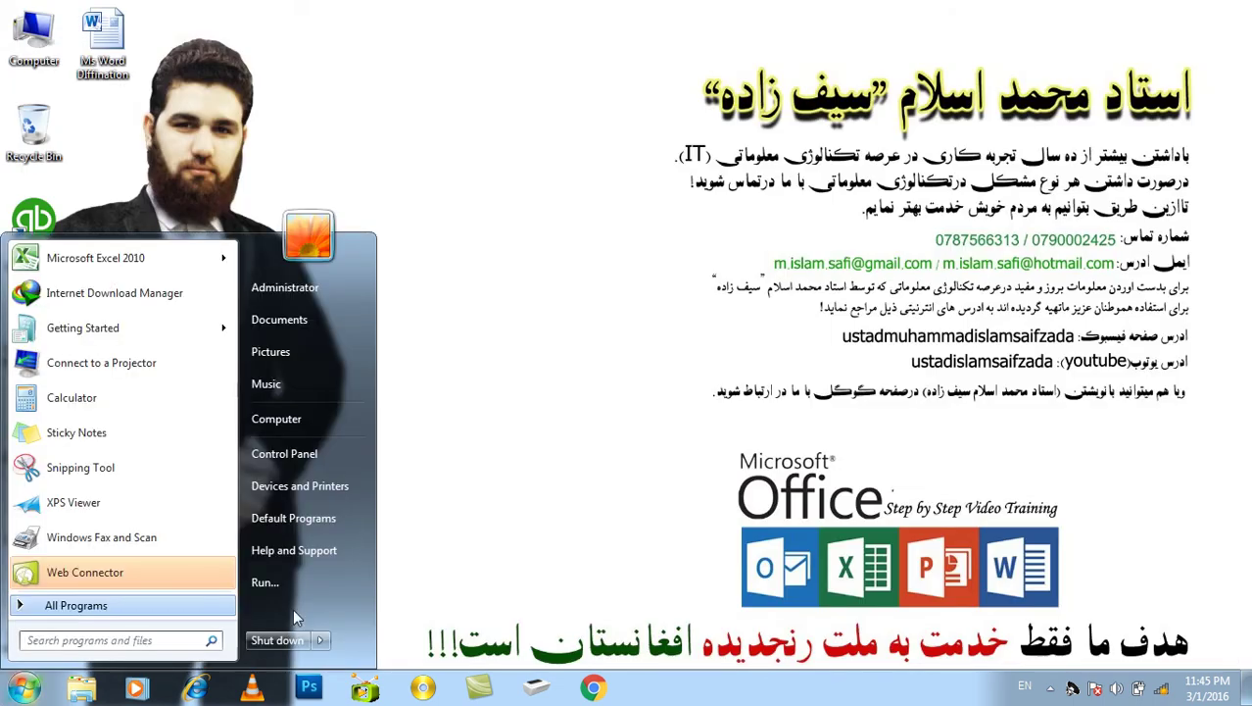
- In the Run dialog, try msword and word, then start Word with winword and close it
{"action": "left_click", "coordinate": [286, 593]}
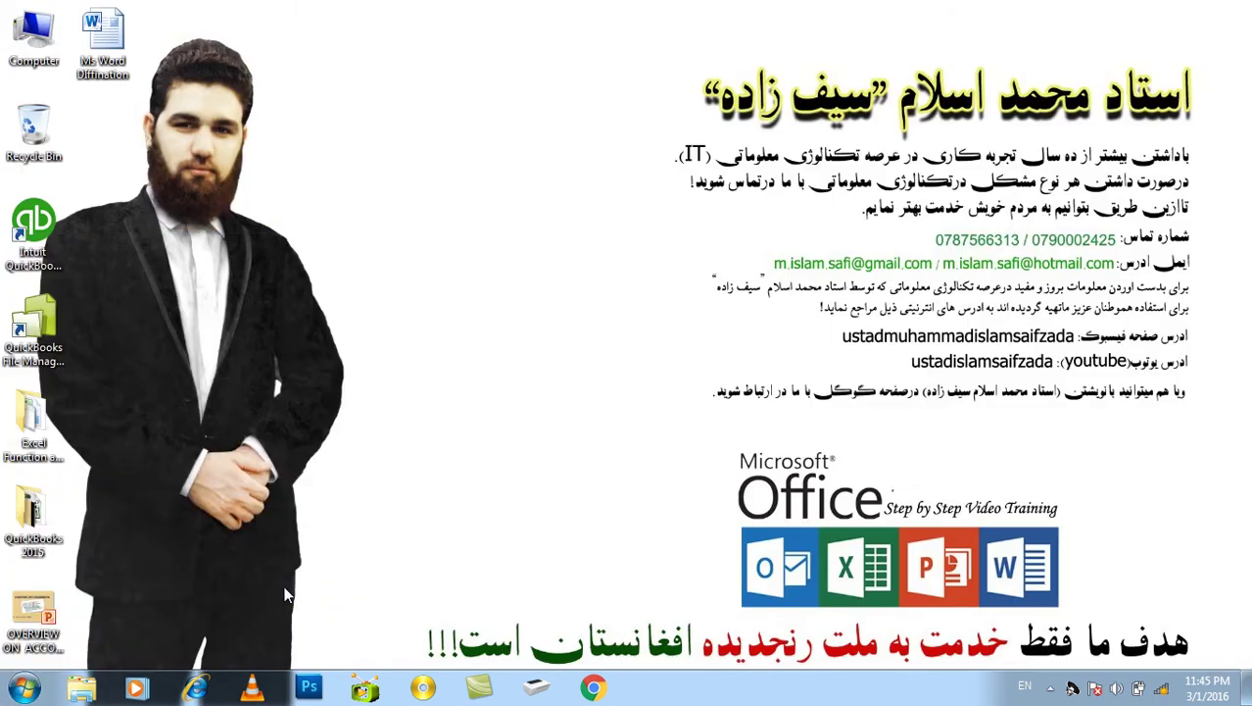
{"action": "type", "text": "winwrod"}
{"action": "key", "text": "BackSpace"}
{"action": "key", "text": "BackSpace"}
{"action": "key", "text": "BackSpace"}
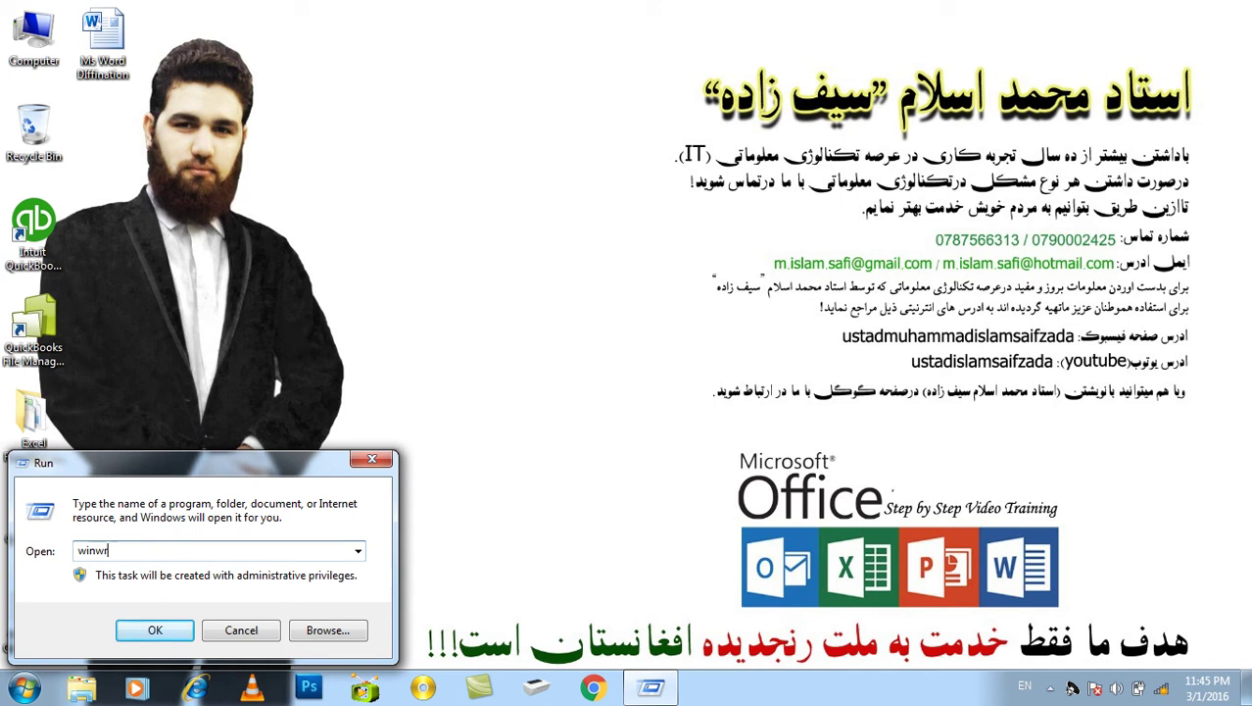
{"action": "type", "text": "msword"}
{"action": "key", "text": "Return"}
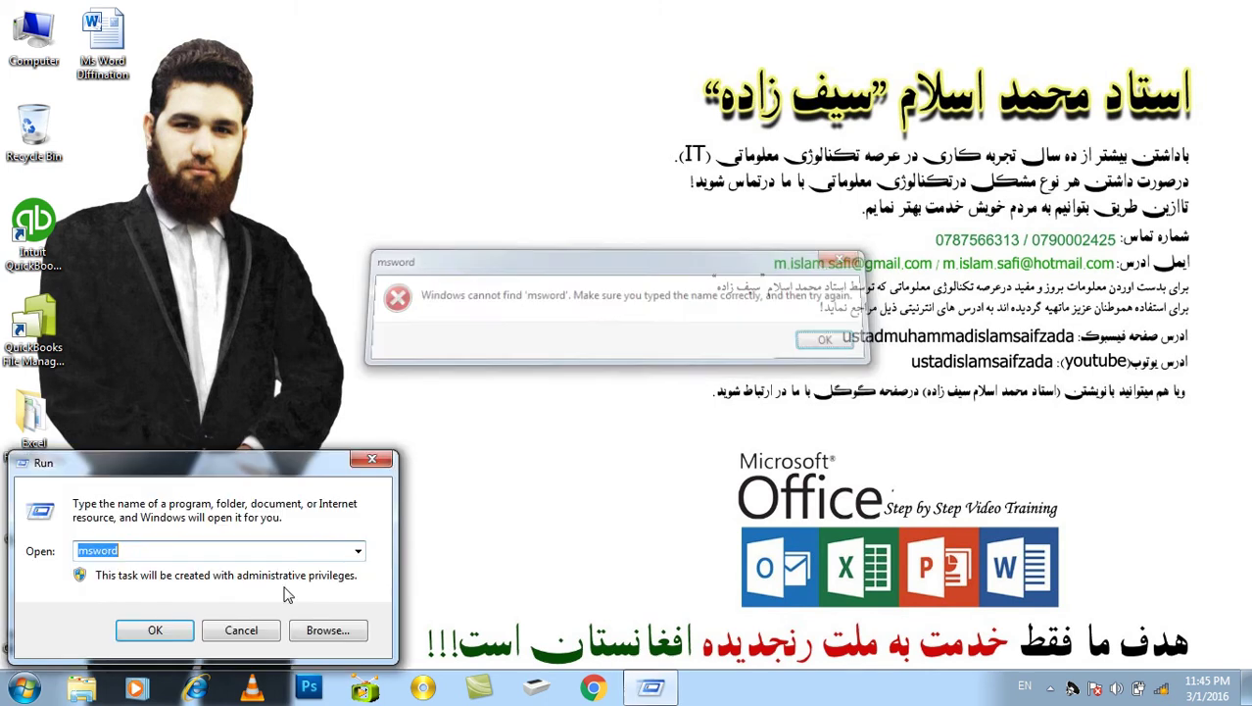
{"action": "key", "text": "Return"}
{"action": "type", "text": "word"}
{"action": "key", "text": "Return"}
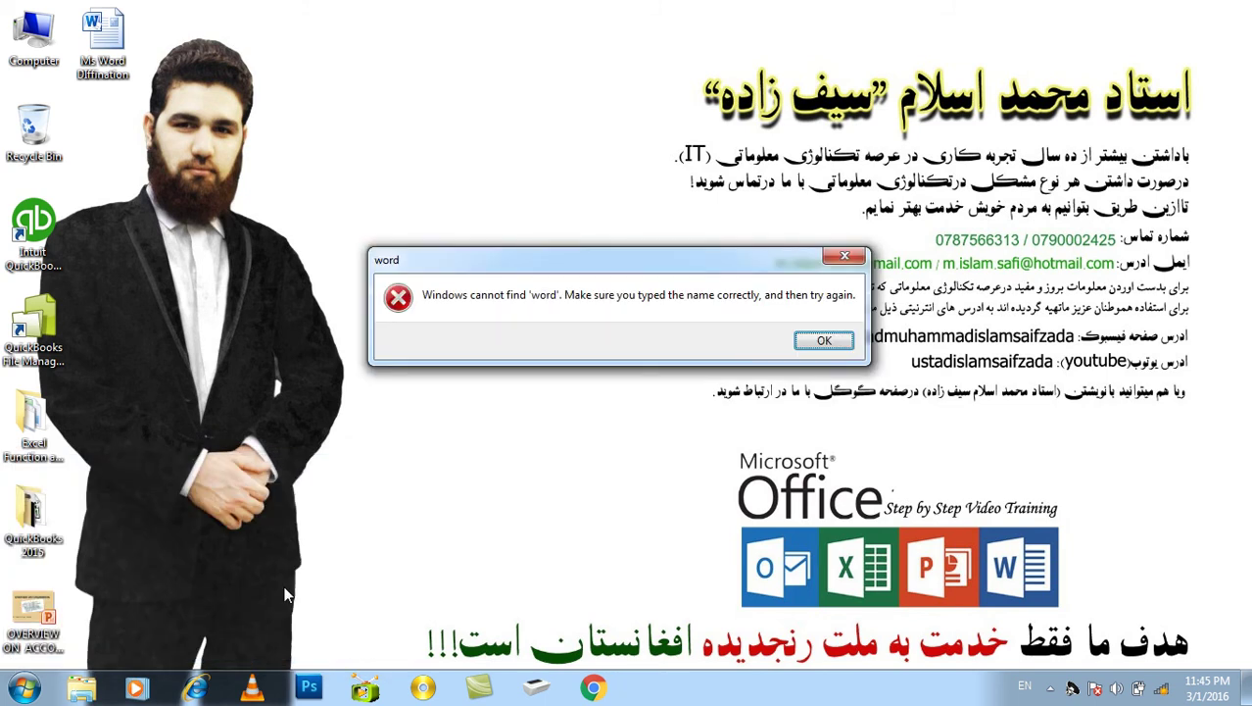
{"action": "key", "text": "Return"}
{"action": "type", "text": "winword"}
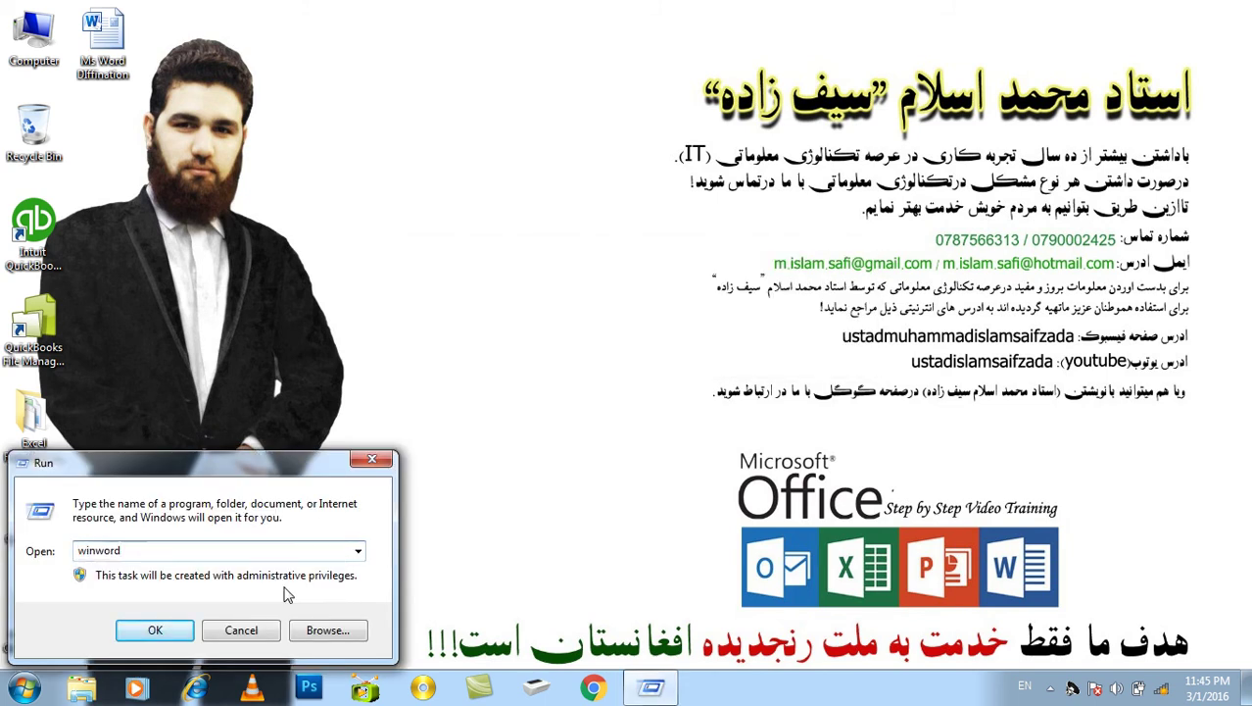
{"action": "key", "text": "Return"}
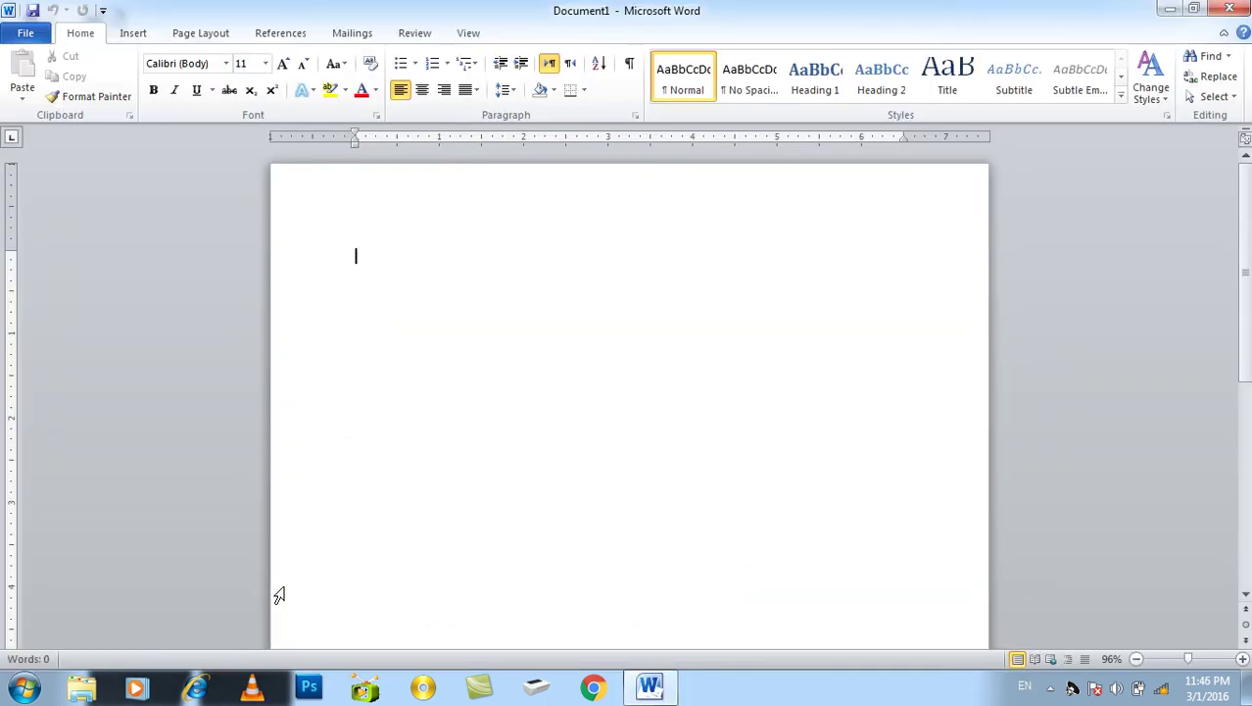
{"action": "key", "text": "alt+F4"}
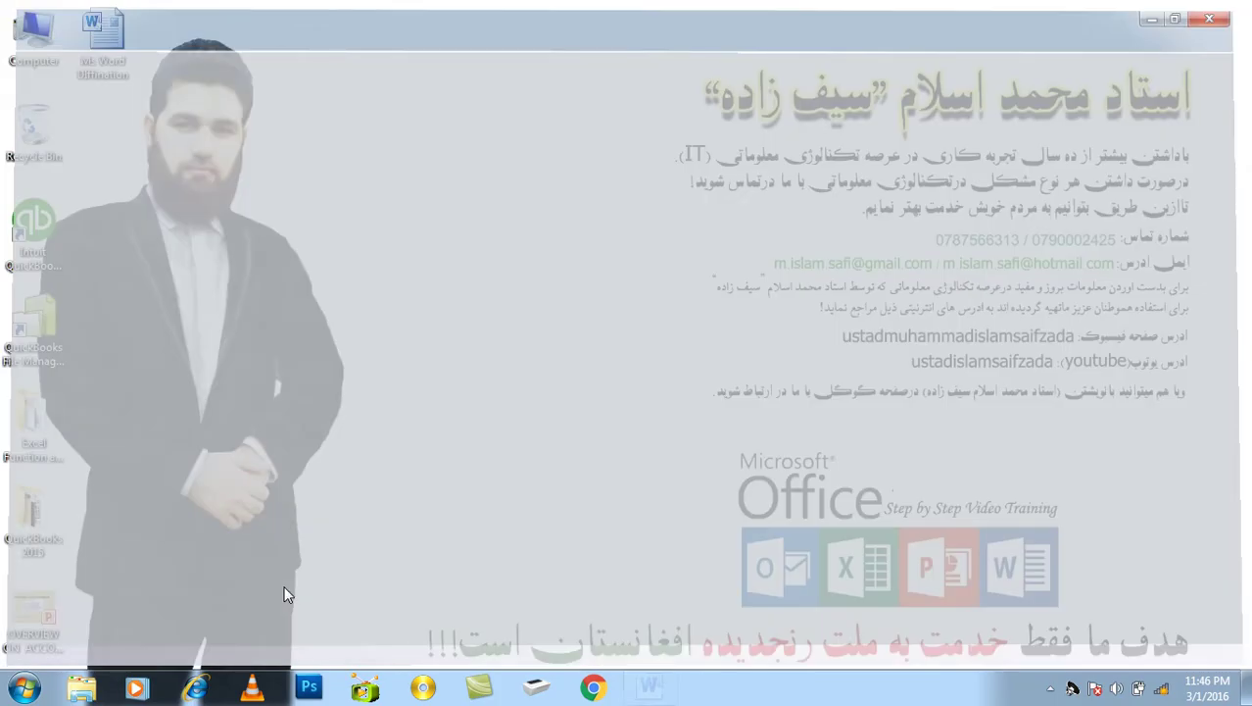
- Reopen Run with Win+R, start Word again with winword, and close it
{"action": "key", "text": "super"}
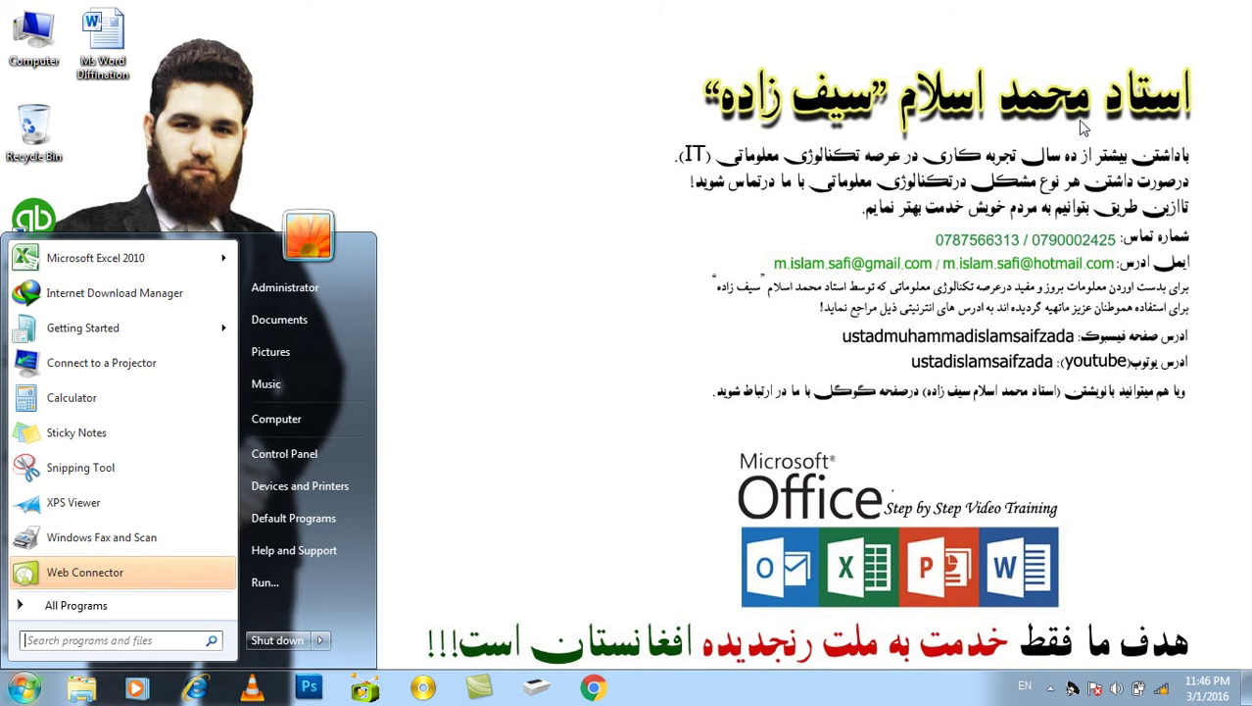
{"action": "left_click", "coordinate": [809, 286]}
{"action": "key", "text": "super+r"}
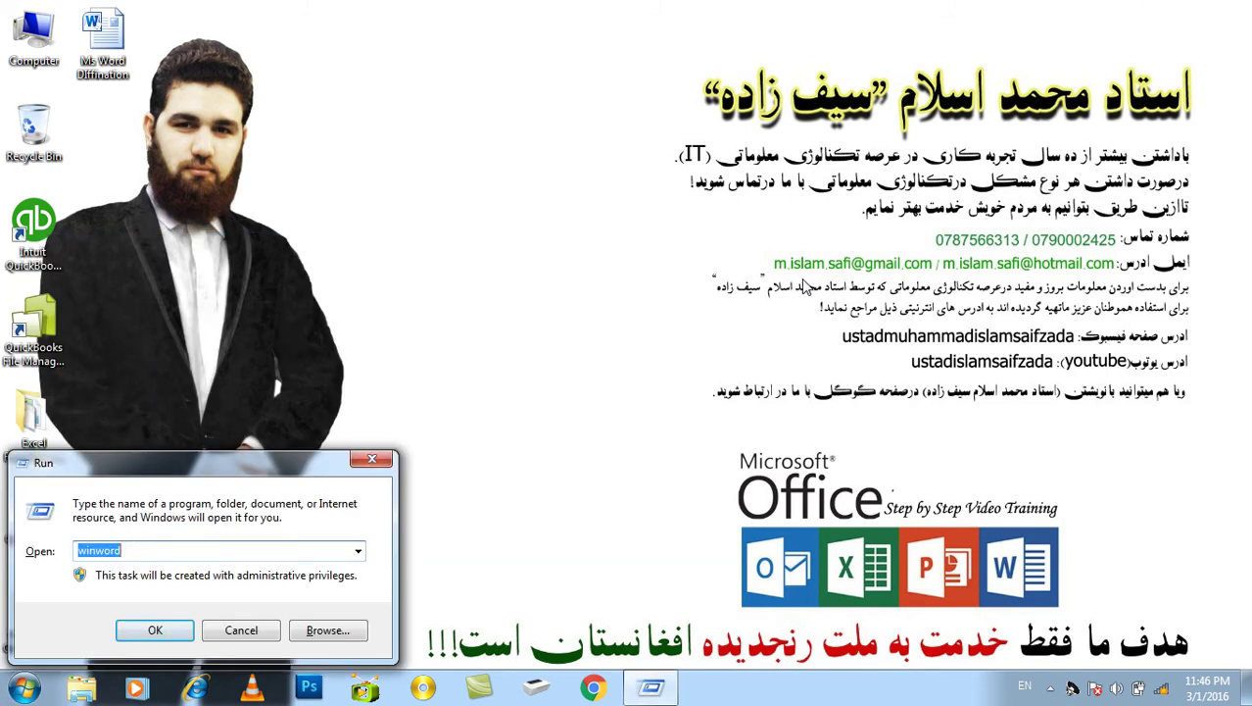
{"action": "key", "text": "Return"}
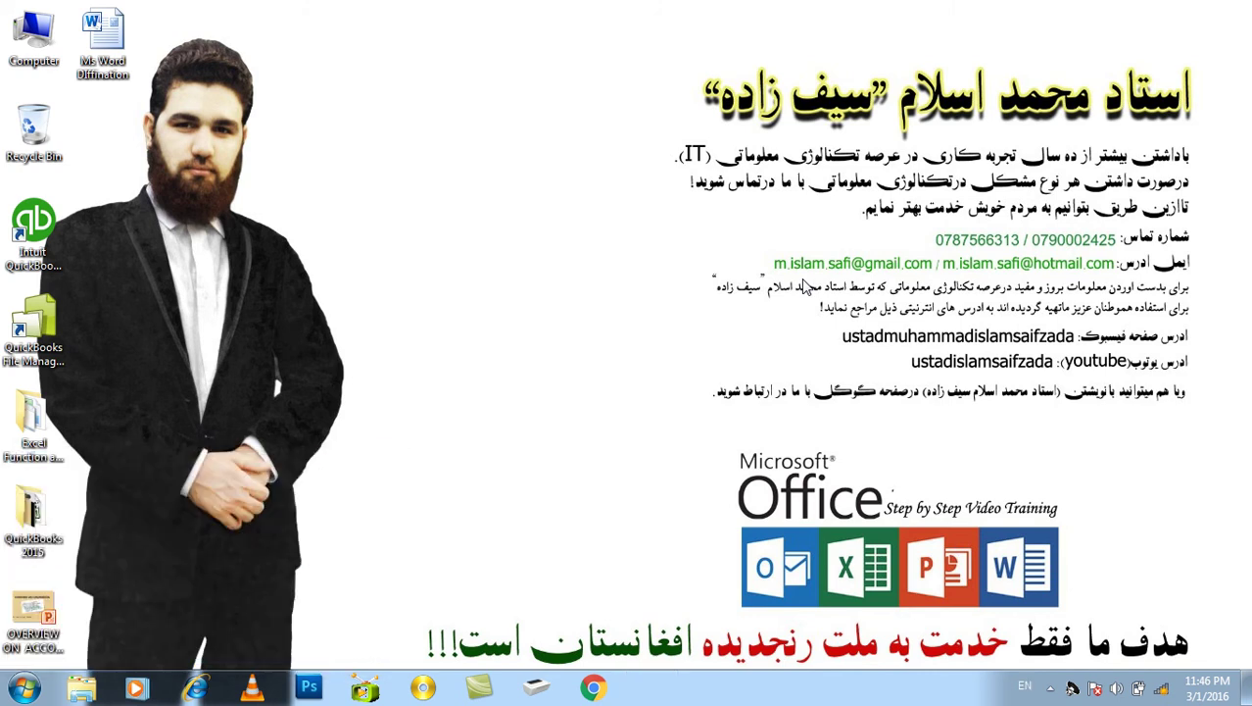
{"action": "key", "text": "super+r"}
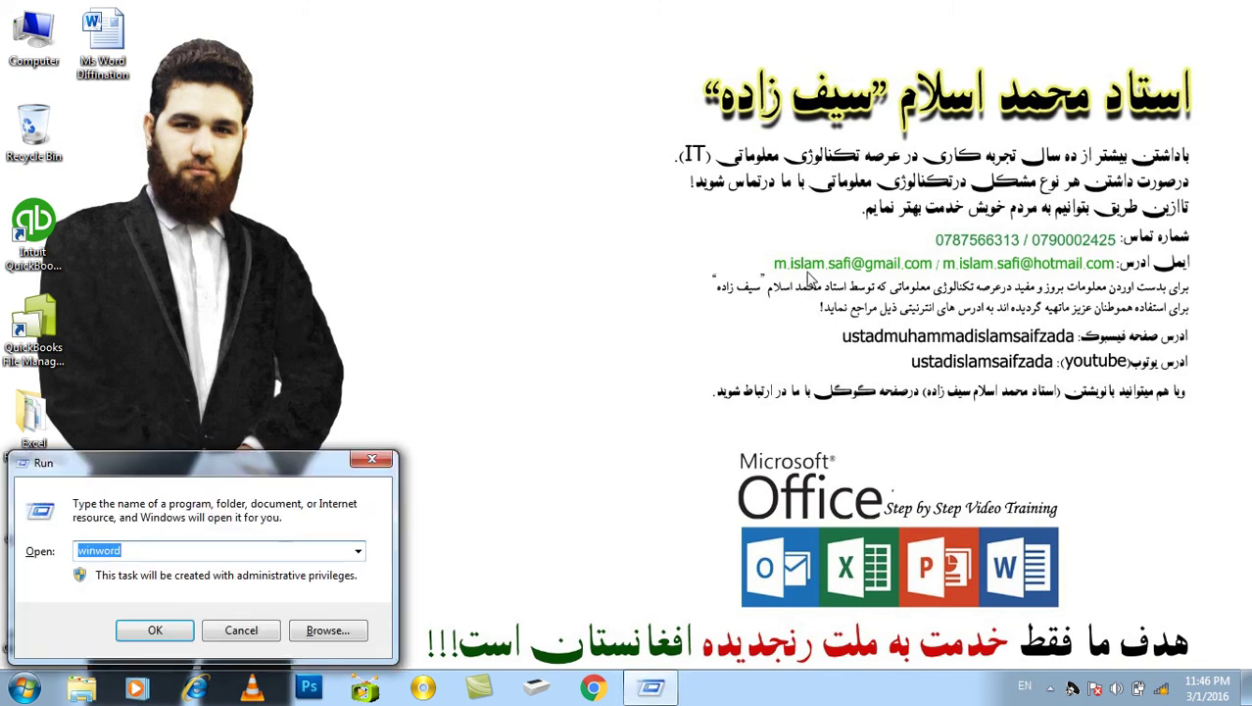
{"action": "type", "text": "winword"}
{"action": "key", "text": "Return"}
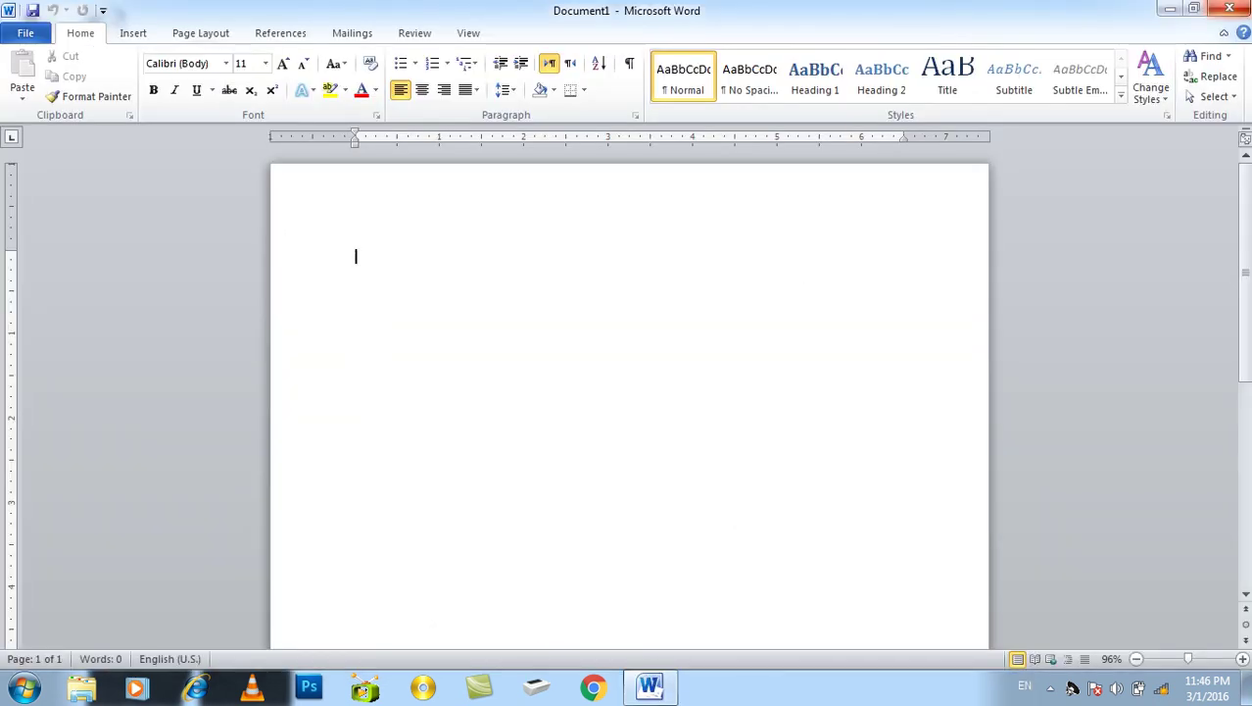
{"action": "left_click", "coordinate": [1233, 18]}
{"action": "key", "text": "super"}
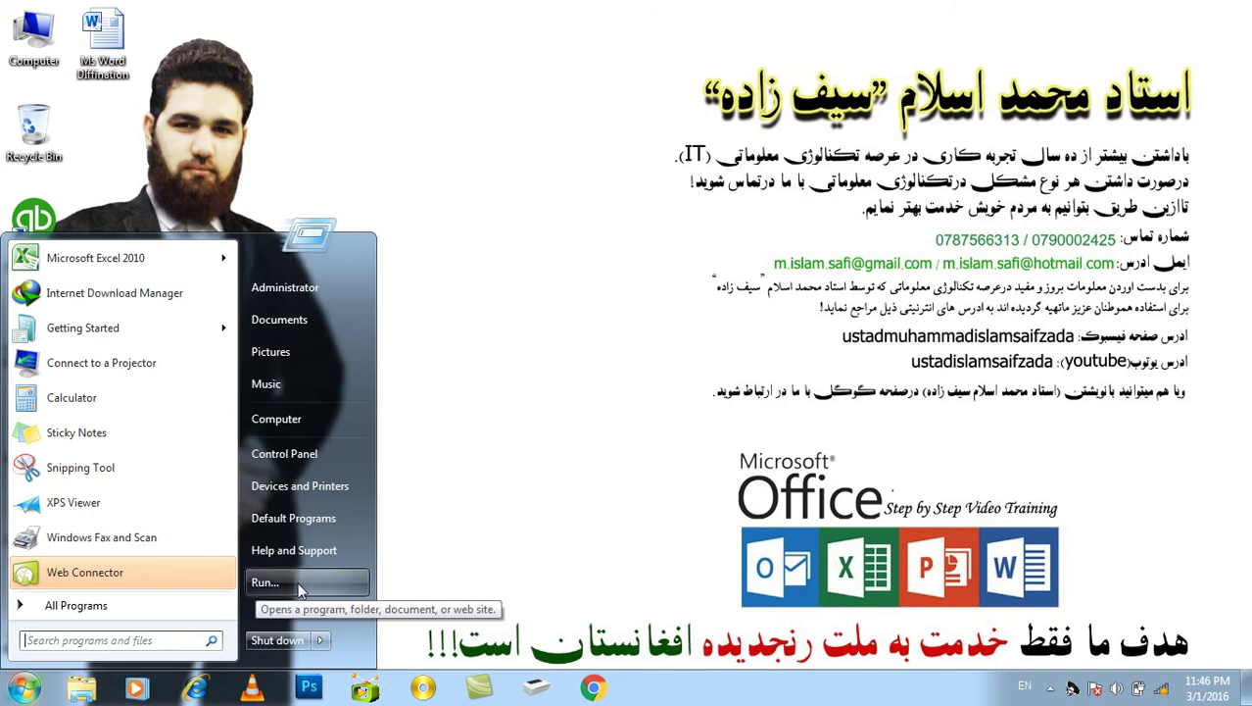
- Untick Run command in Taskbar and Start Menu Properties, apply, and check that Win+R still opens Run
{"action": "right_click", "coordinate": [705, 692]}
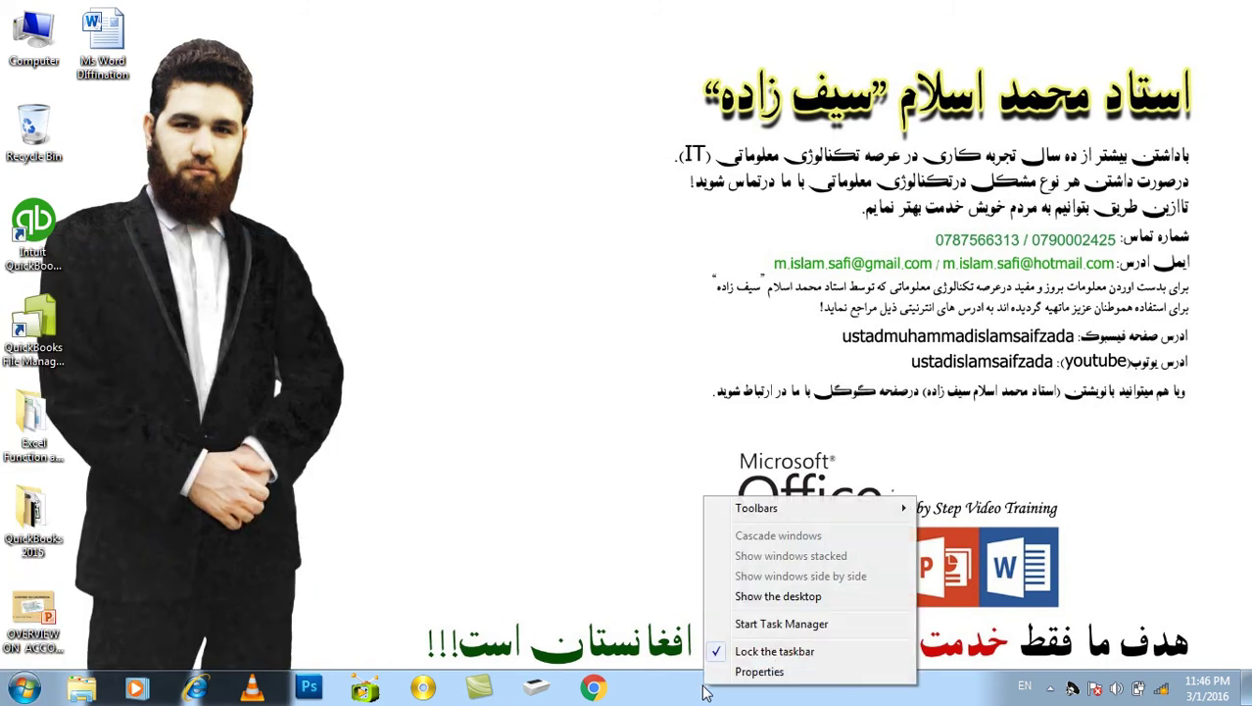
{"action": "left_click", "coordinate": [735, 669]}
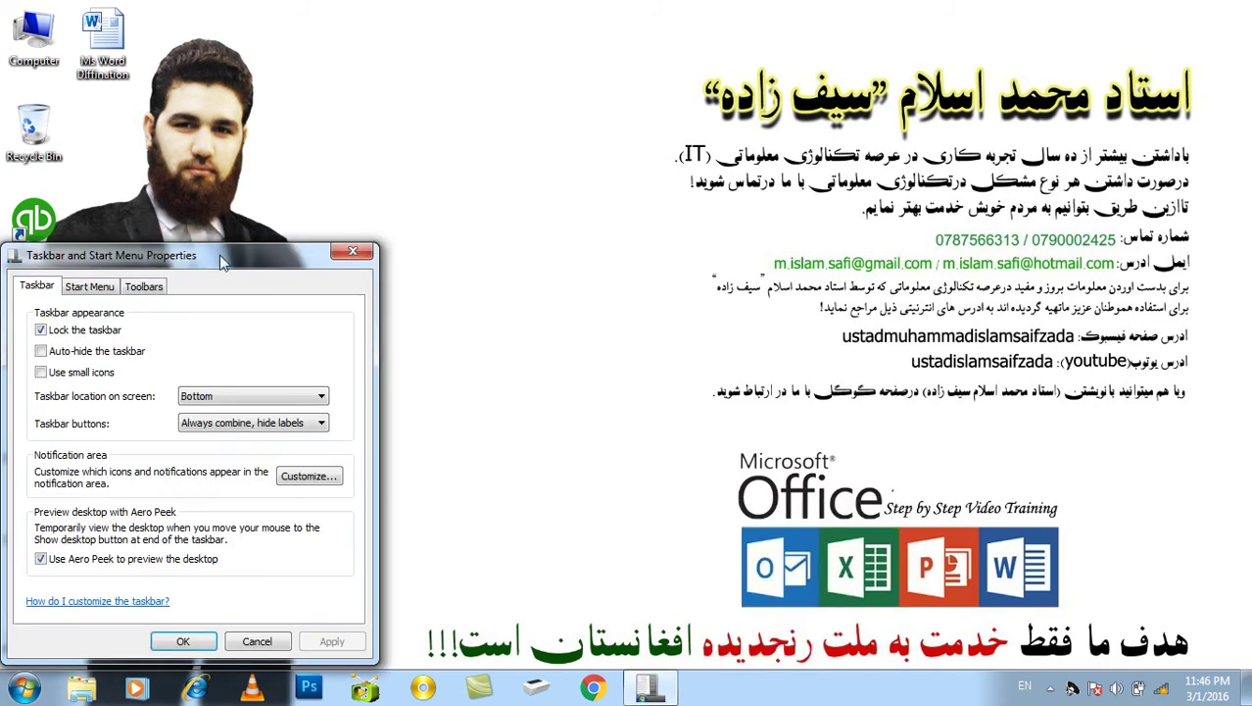
{"action": "left_click_drag", "start_coordinate": [214, 245], "coordinate": [613, 202]}
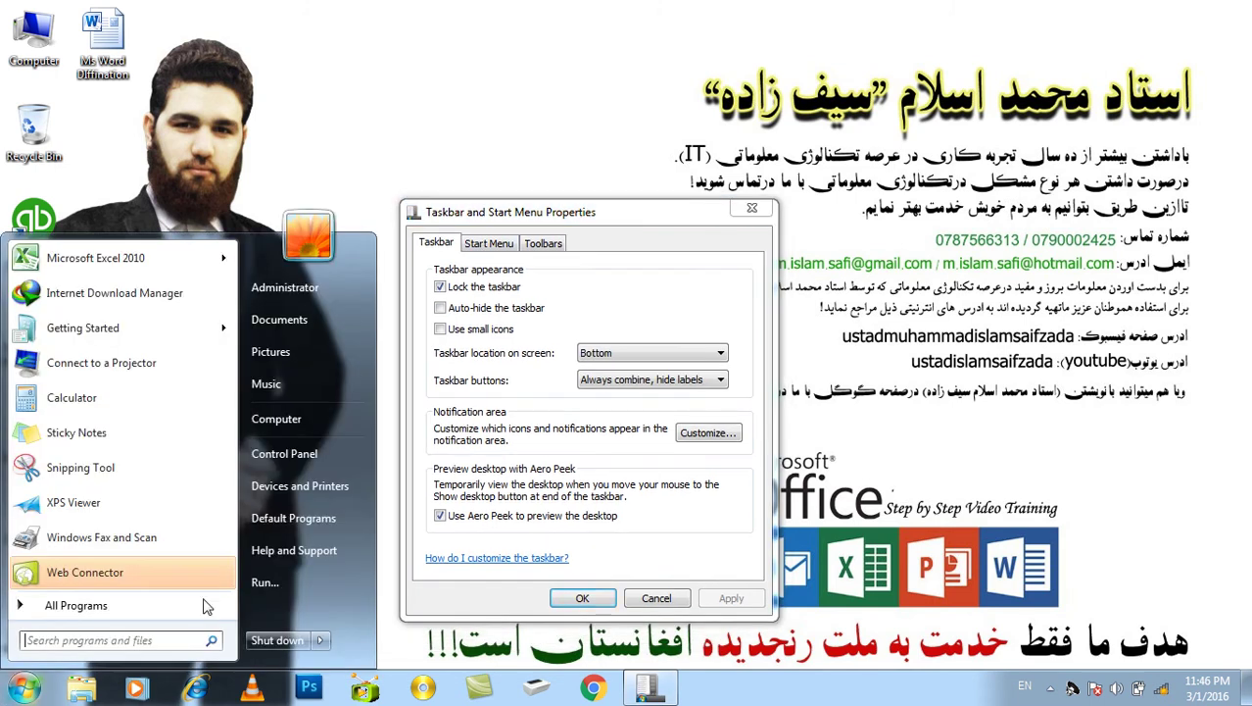
{"action": "left_click", "coordinate": [481, 249]}
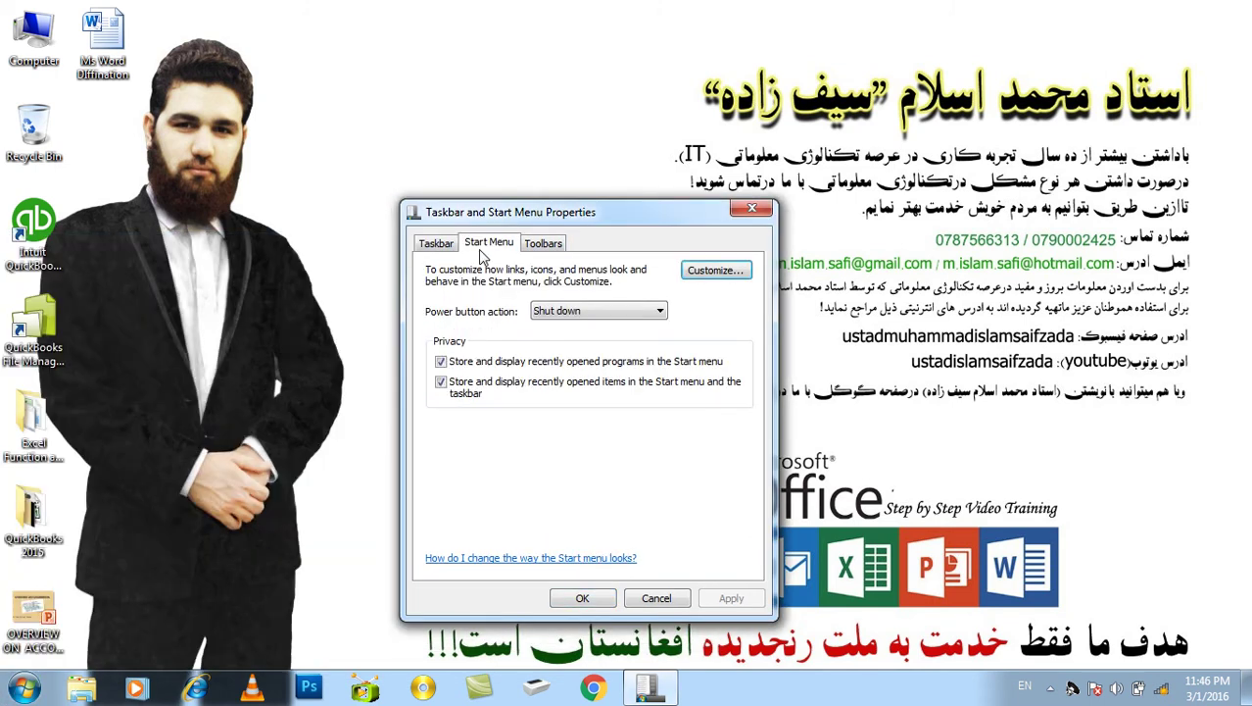
{"action": "left_click", "coordinate": [712, 270]}
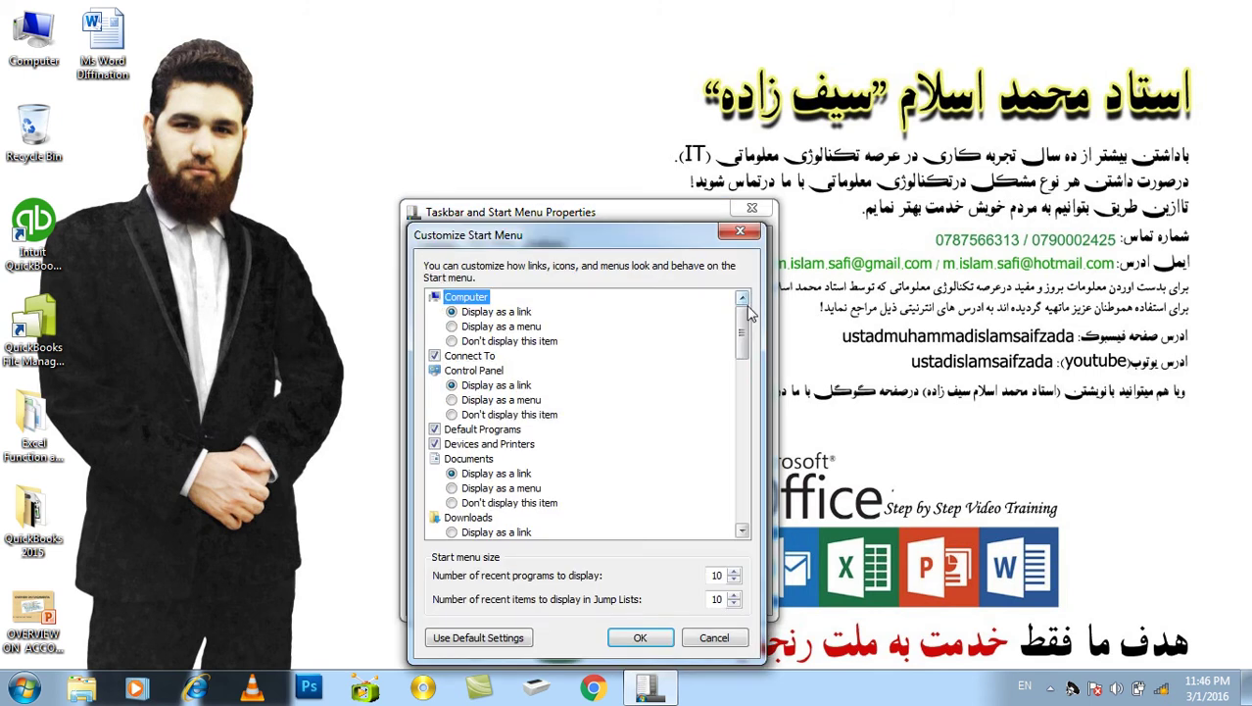
{"action": "left_click_drag", "start_coordinate": [743, 322], "coordinate": [743, 481]}
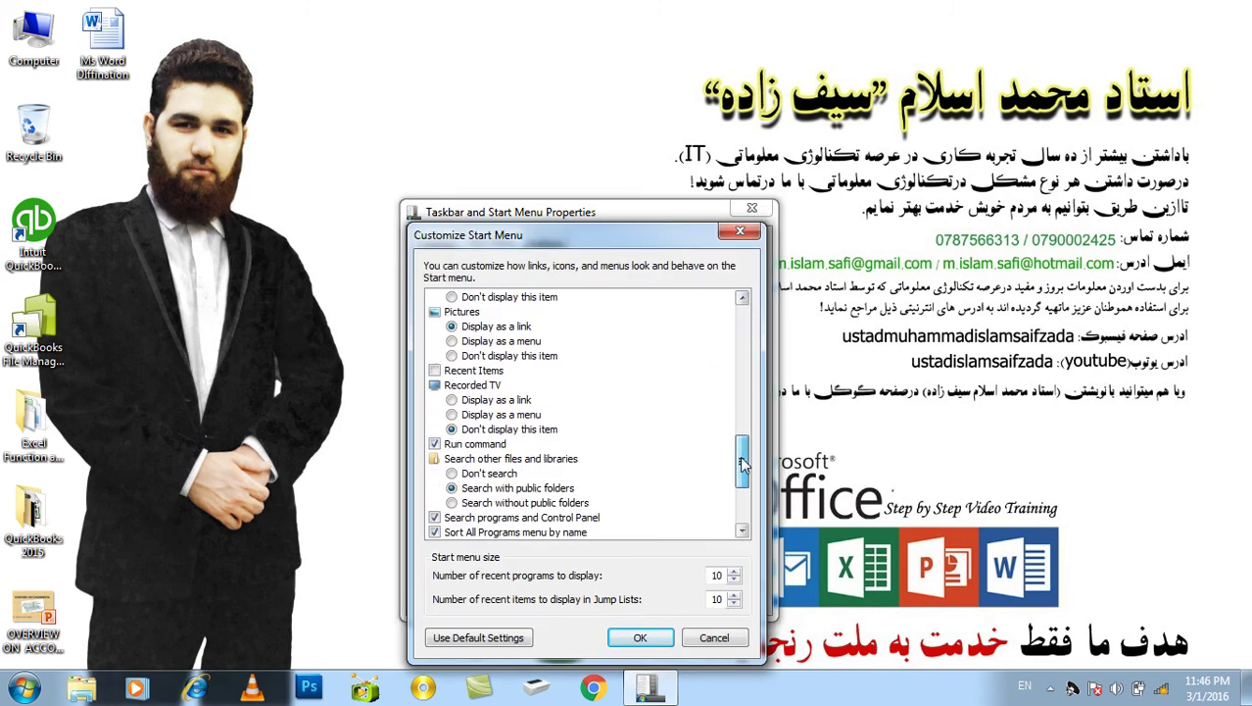
{"action": "left_click", "coordinate": [23, 688]}
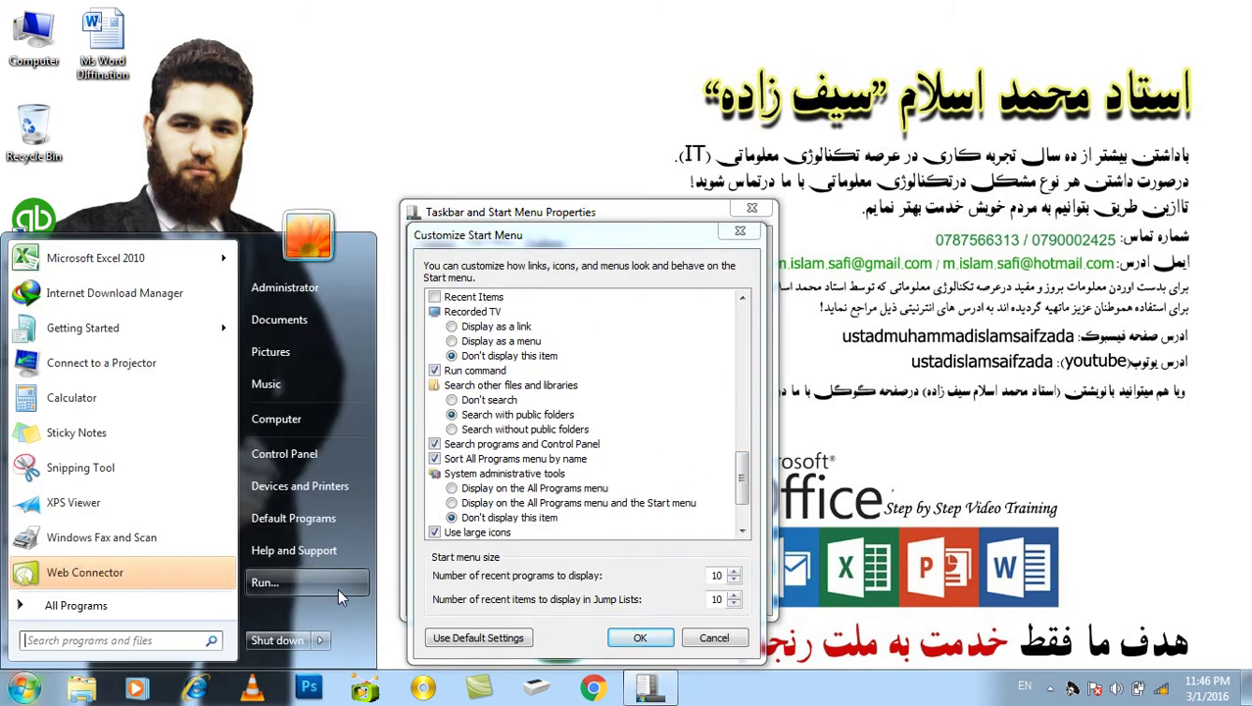
{"action": "left_click", "coordinate": [439, 372]}
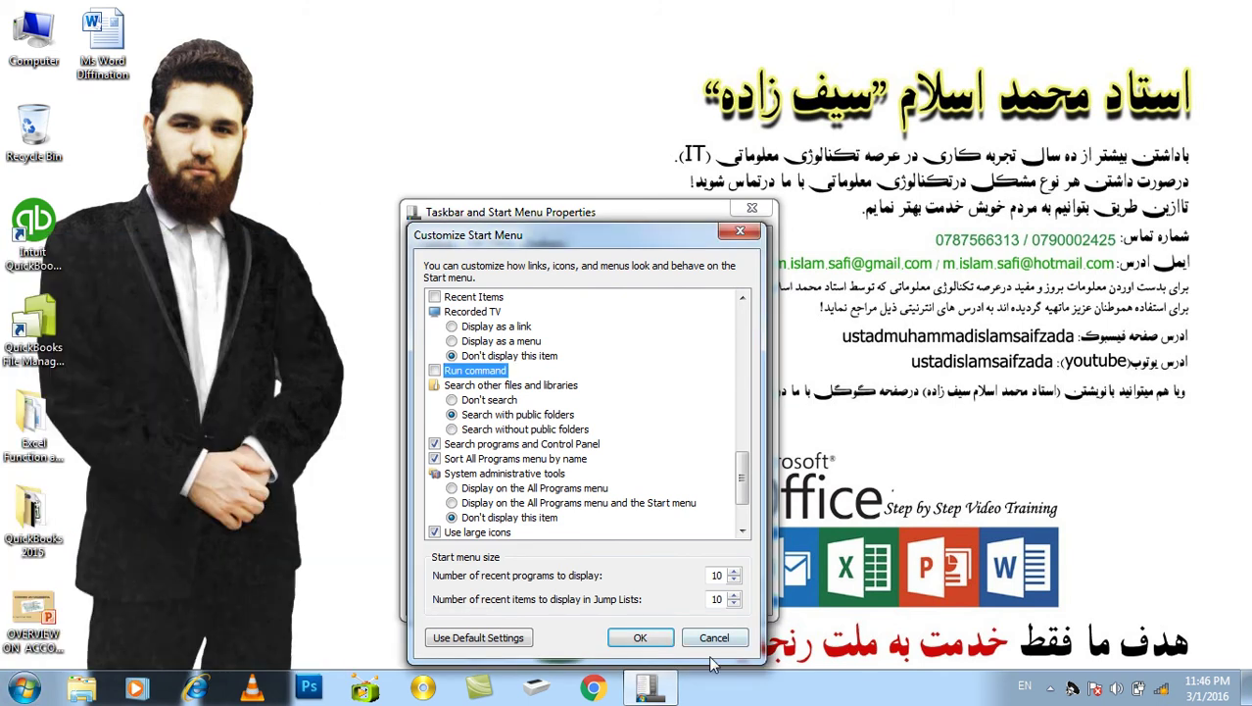
{"action": "left_click", "coordinate": [717, 637]}
{"action": "left_click", "coordinate": [726, 600]}
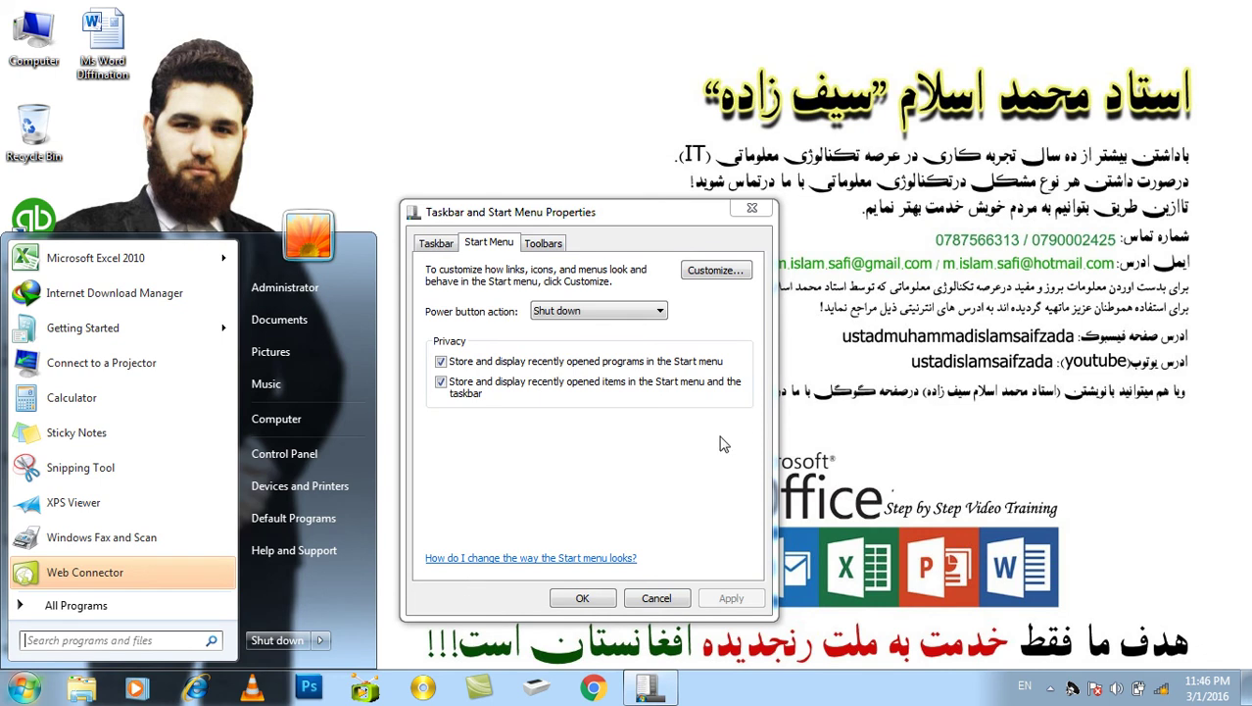
{"action": "left_click", "coordinate": [720, 446]}
{"action": "key", "text": "super+r"}
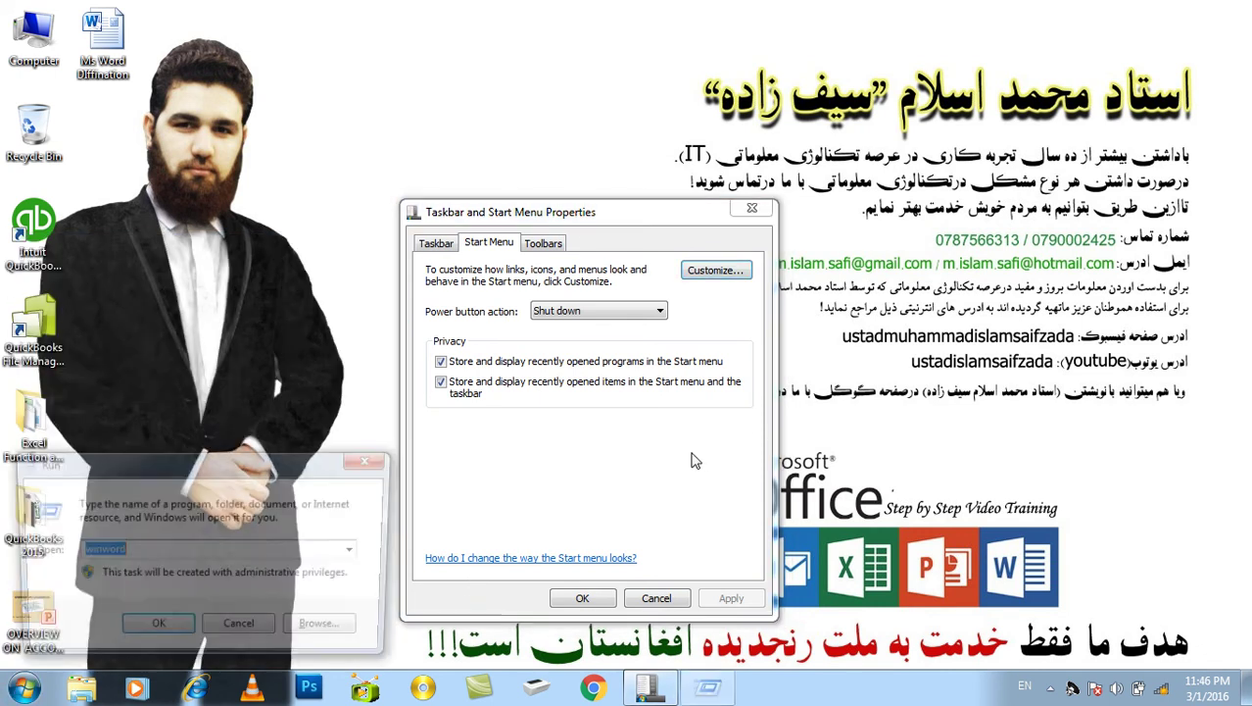
{"action": "key", "text": "Escape"}
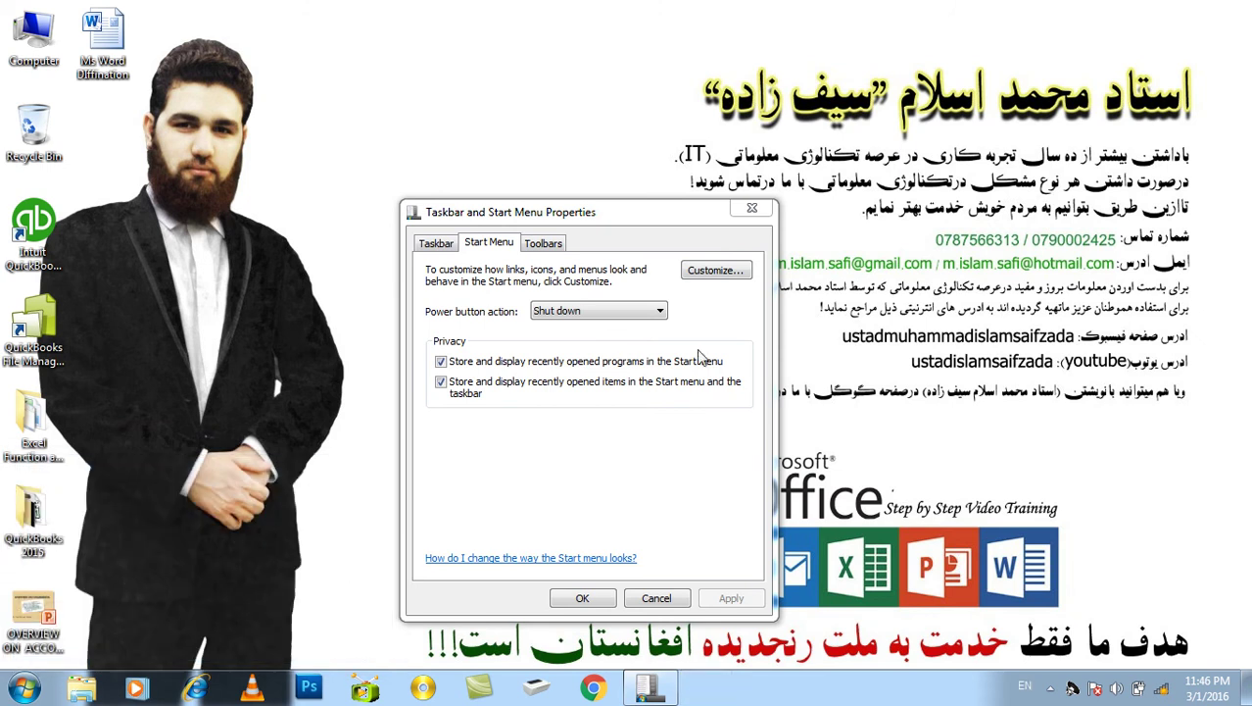
- Re-tick Run command, apply and close the properties, and confirm Run is back in Start
{"action": "left_click", "coordinate": [694, 276]}
{"action": "left_click_drag", "start_coordinate": [743, 328], "coordinate": [752, 459]}
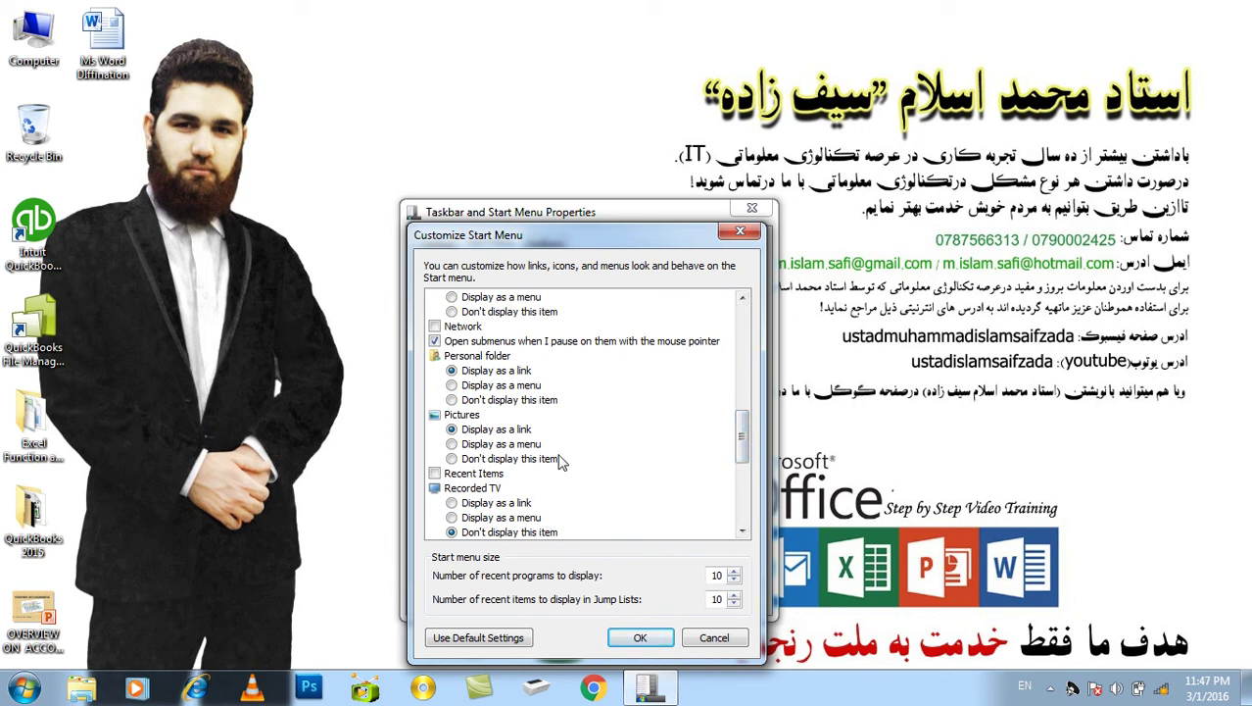
{"action": "scroll", "coordinate": [576, 463], "scroll_direction": "down", "scroll_amount": 1}
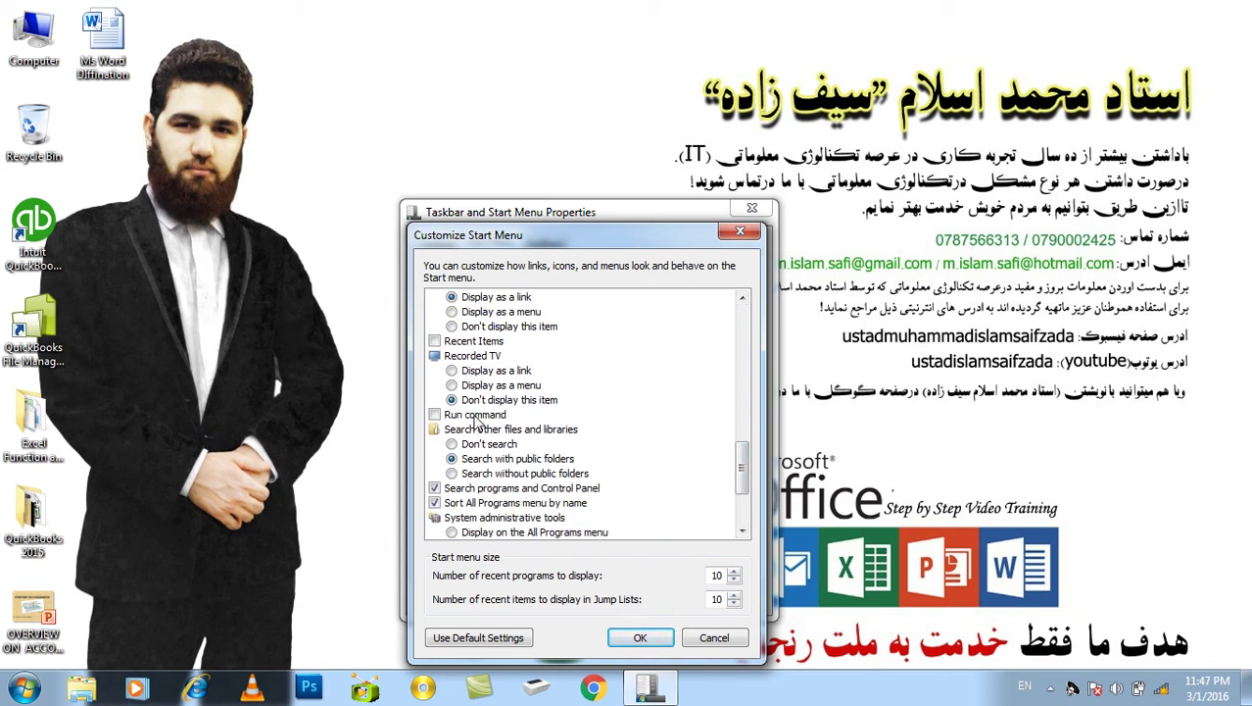
{"action": "left_click", "coordinate": [475, 418]}
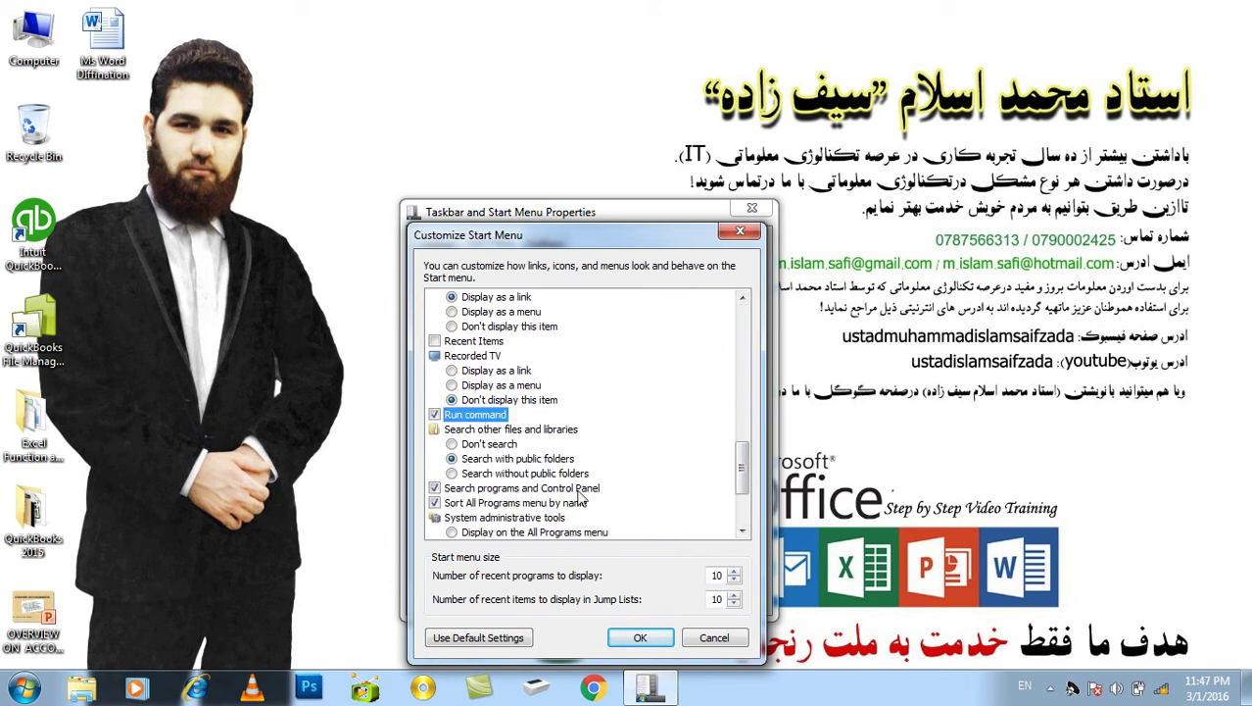
{"action": "left_click", "coordinate": [640, 637]}
{"action": "left_click", "coordinate": [721, 596]}
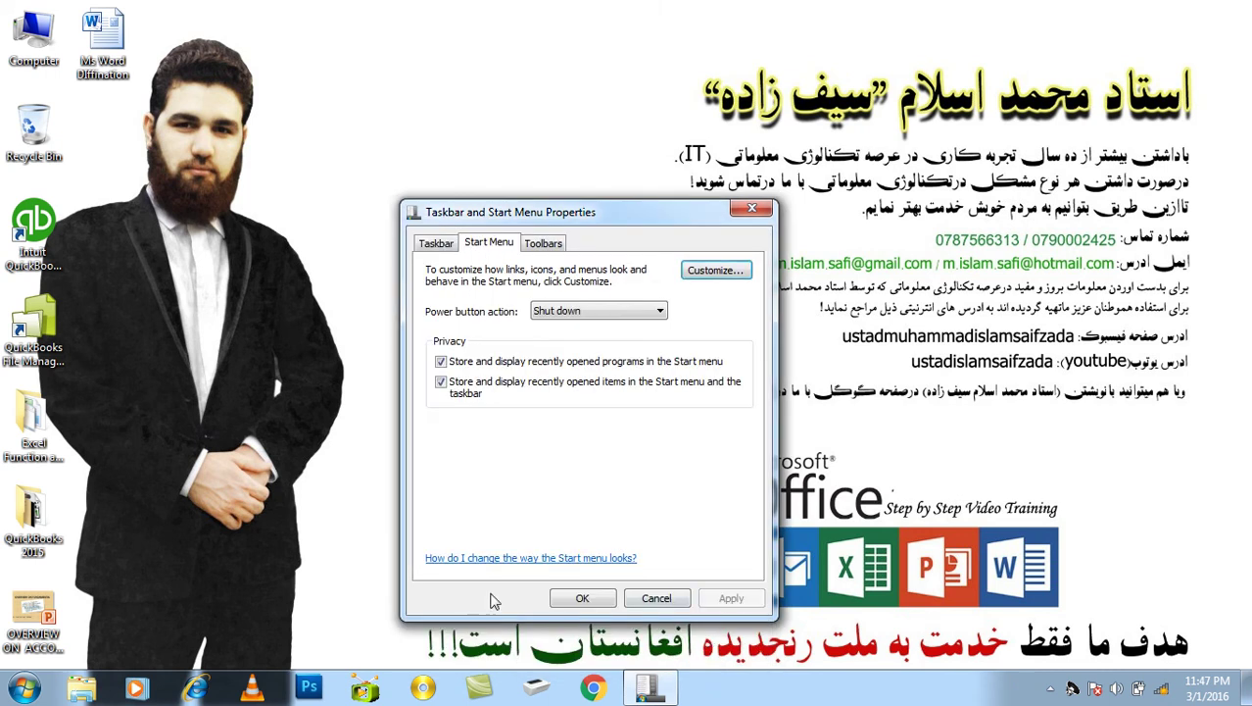
{"action": "left_click", "coordinate": [578, 598]}
{"action": "key", "text": "super"}
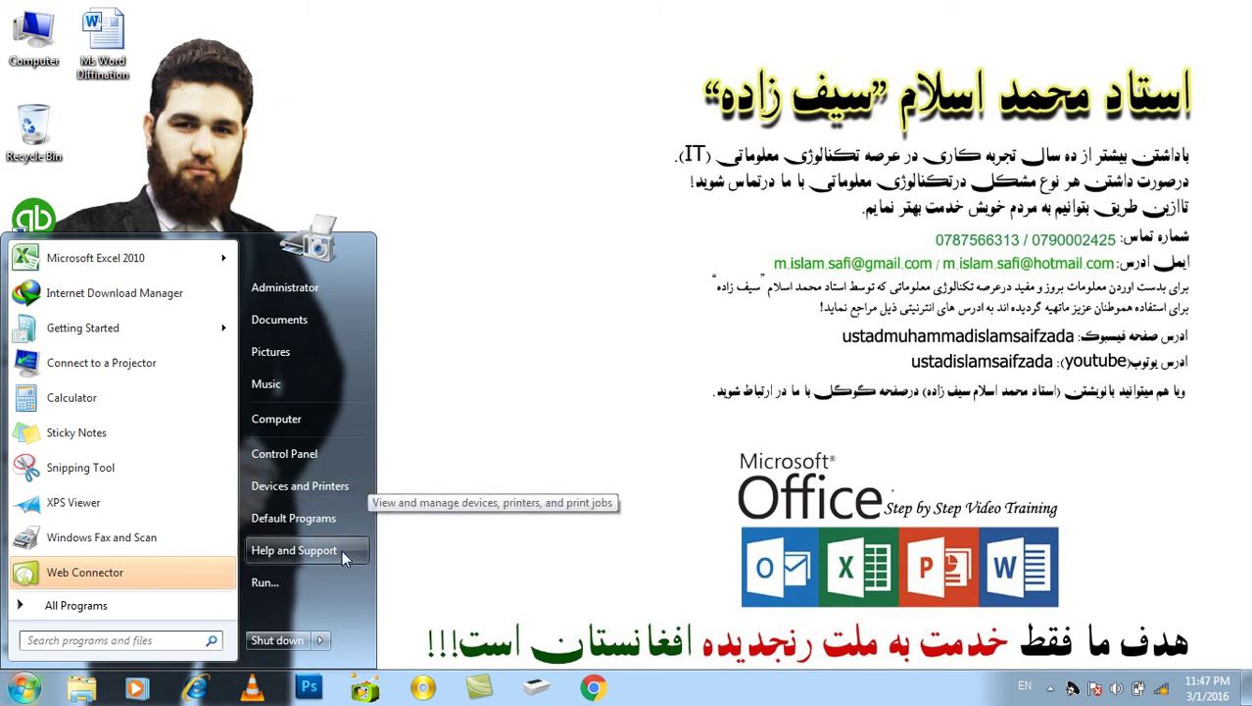
- Browse from the Run dialog into C:\Program Files (x86)\Microsoft Office
{"action": "left_click", "coordinate": [311, 589]}
{"action": "left_click", "coordinate": [327, 630]}
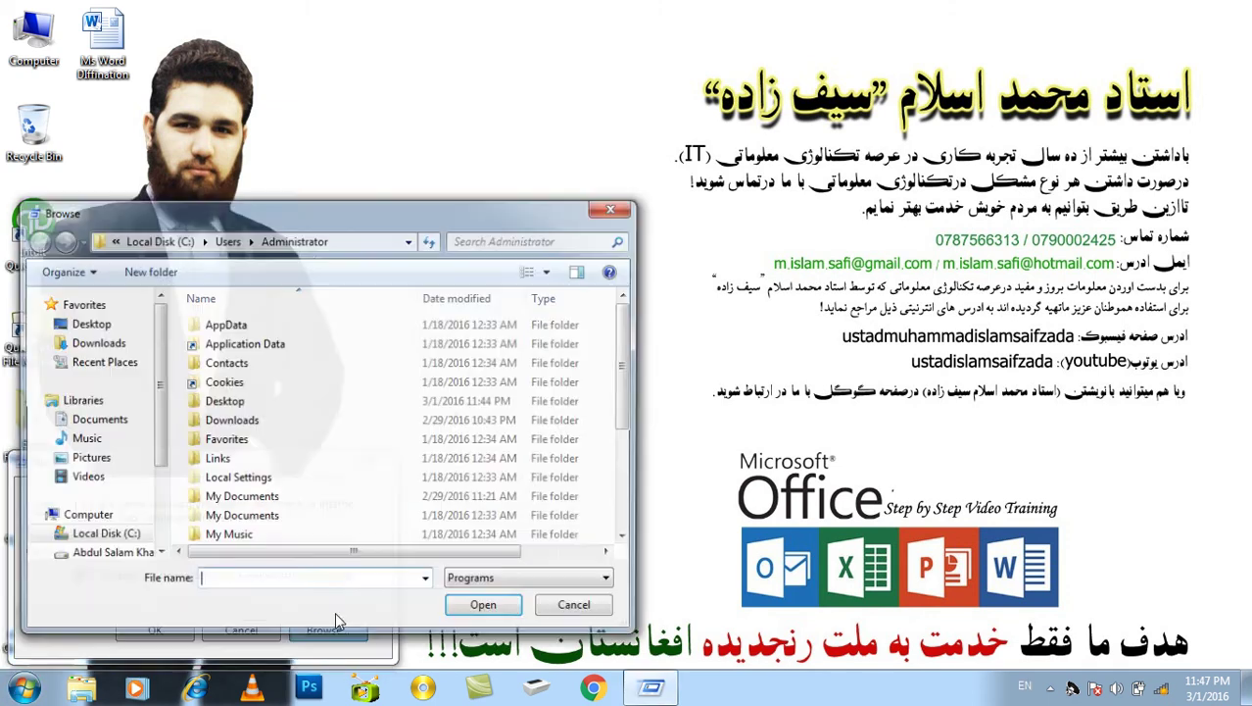
{"action": "left_click", "coordinate": [118, 539]}
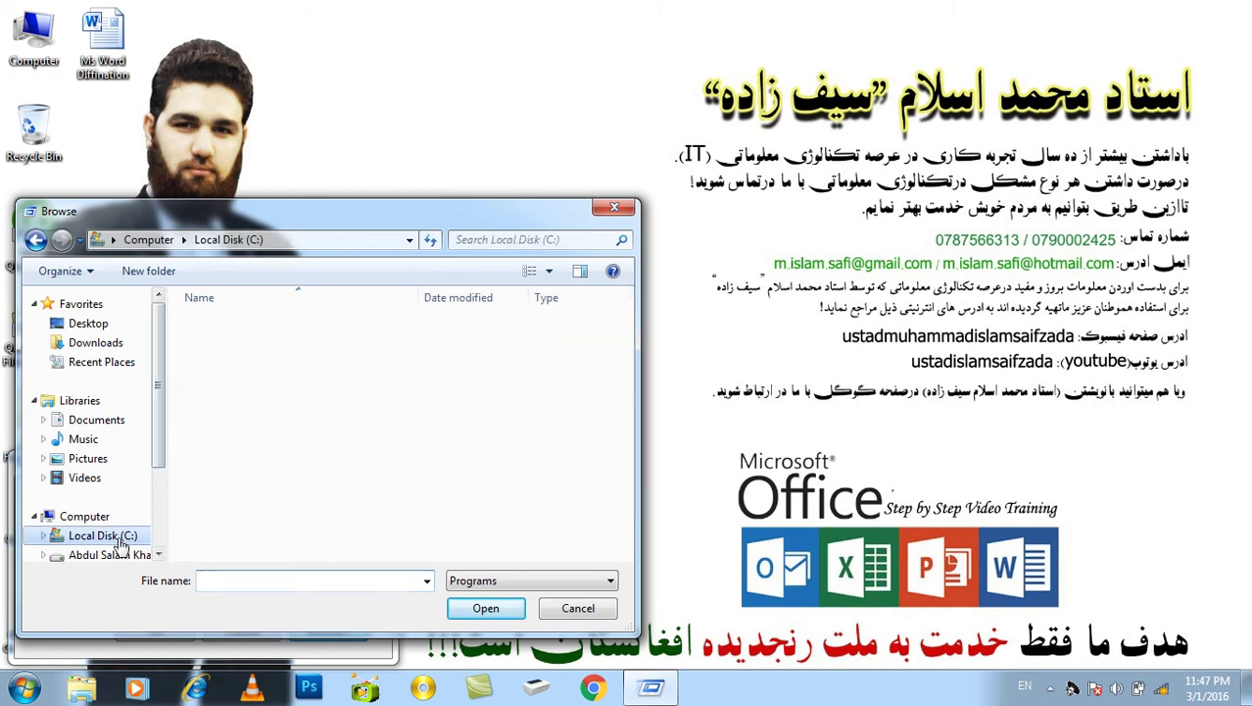
{"action": "double_click", "coordinate": [260, 459]}
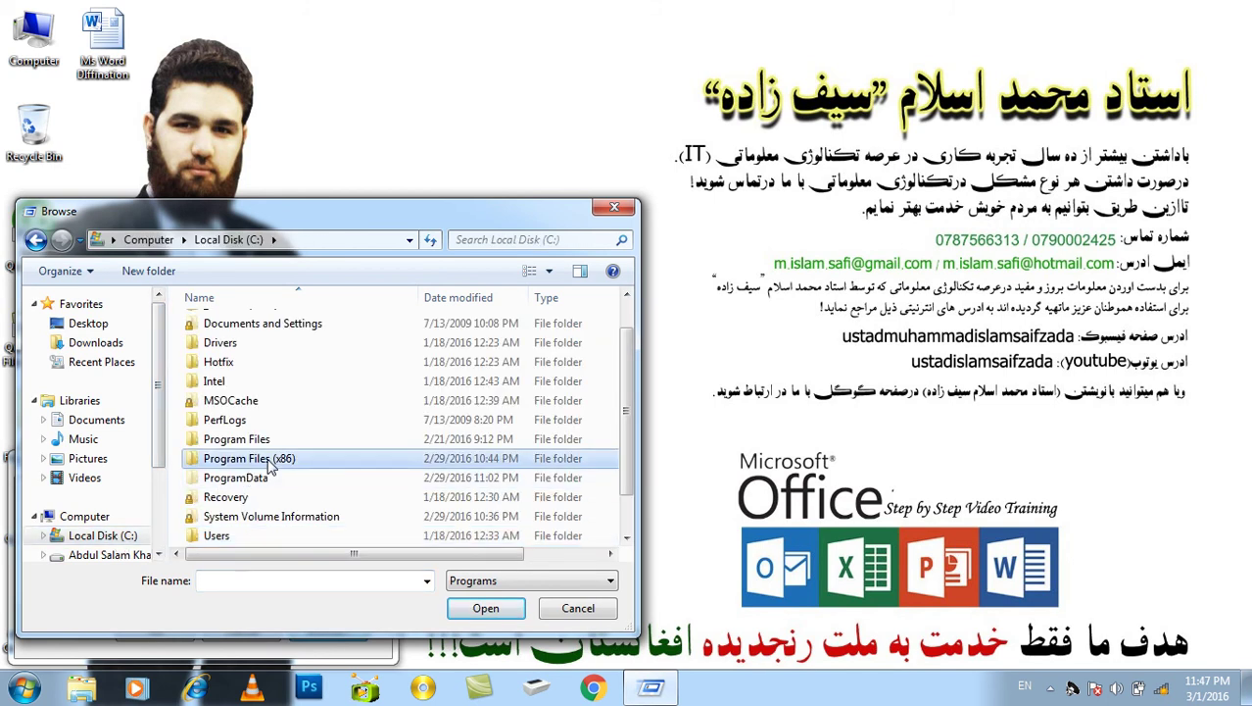
{"action": "scroll", "coordinate": [348, 425], "scroll_direction": "down", "scroll_amount": 3}
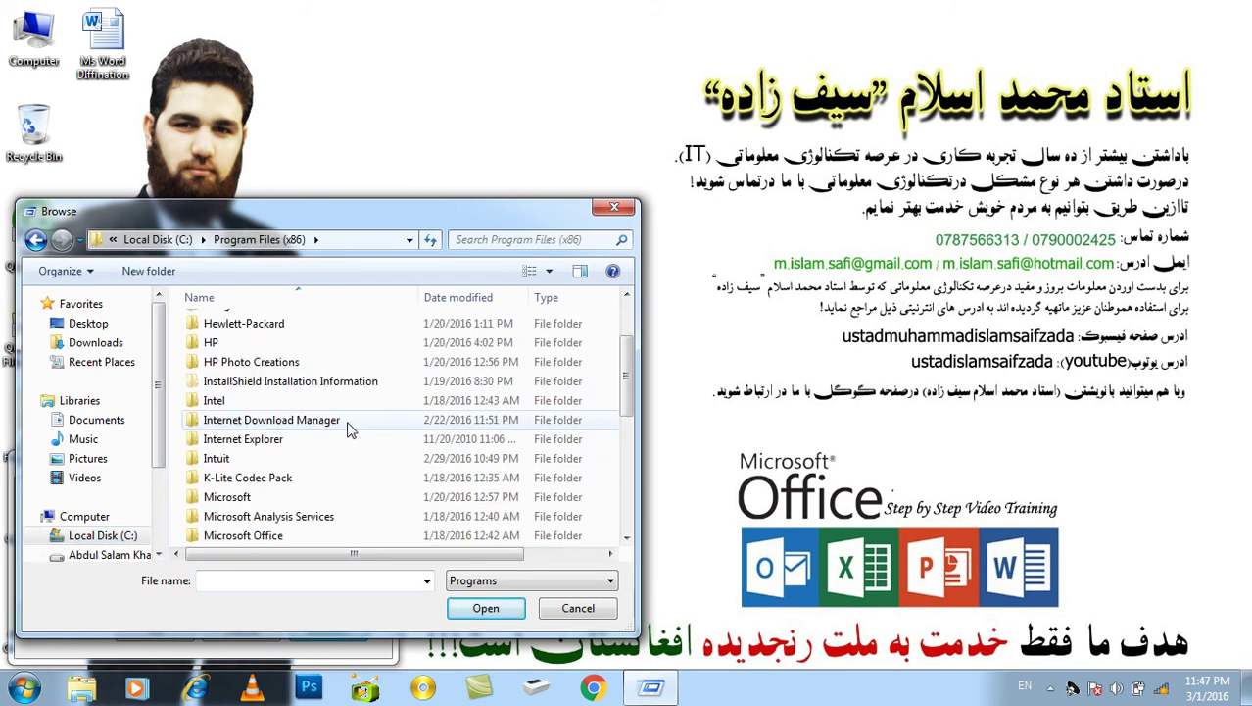
{"action": "scroll", "coordinate": [350, 428], "scroll_direction": "down", "scroll_amount": 1}
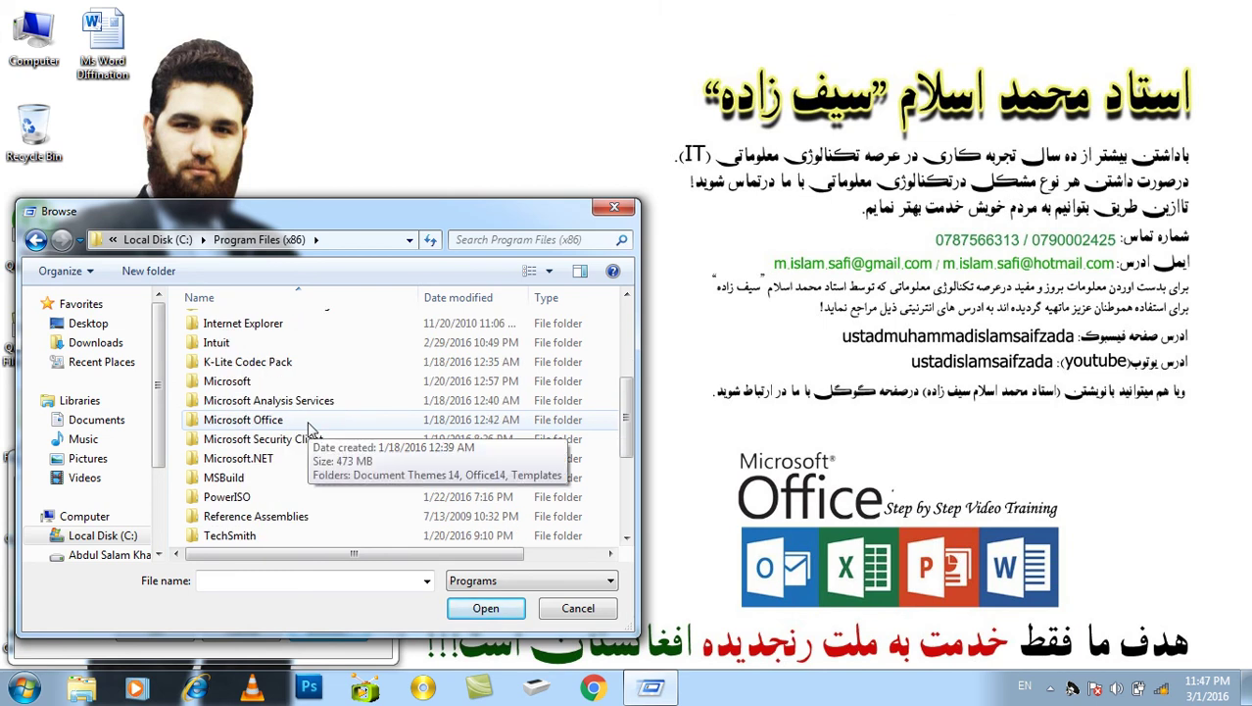
{"action": "double_click", "coordinate": [307, 421]}
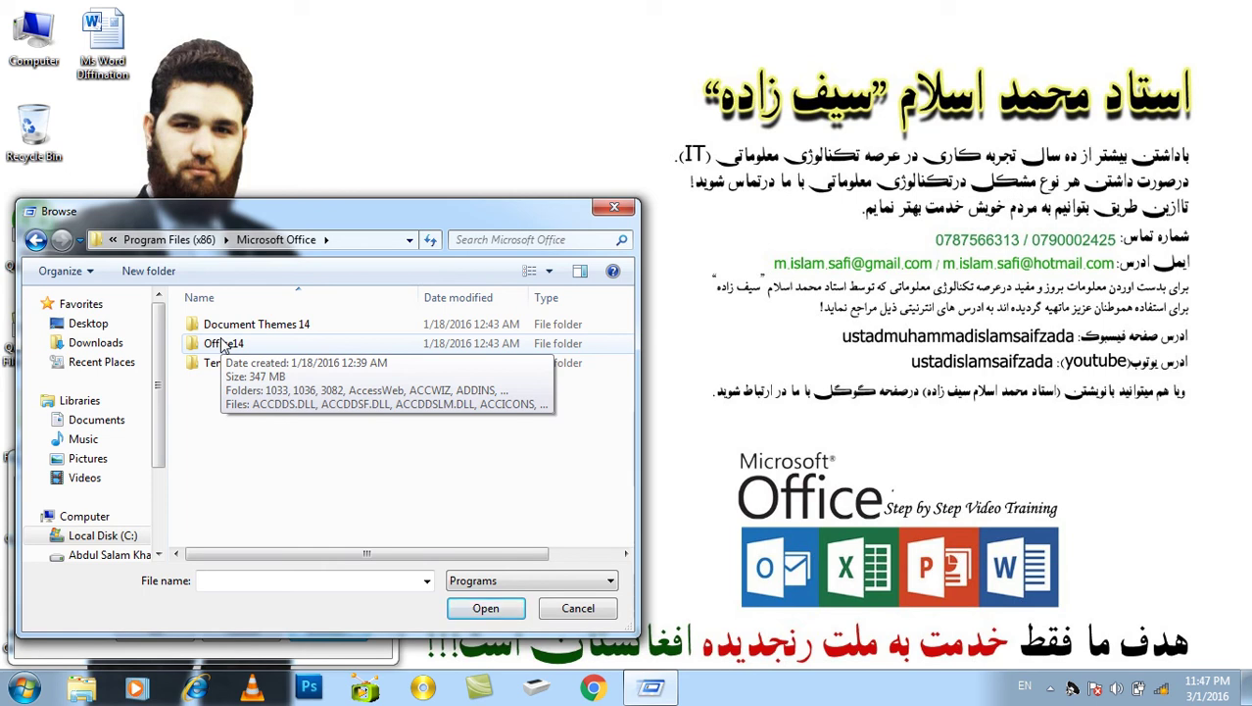
- Choose WINWORD in the Office14 folder, run it, and close Word
{"action": "double_click", "coordinate": [224, 345]}
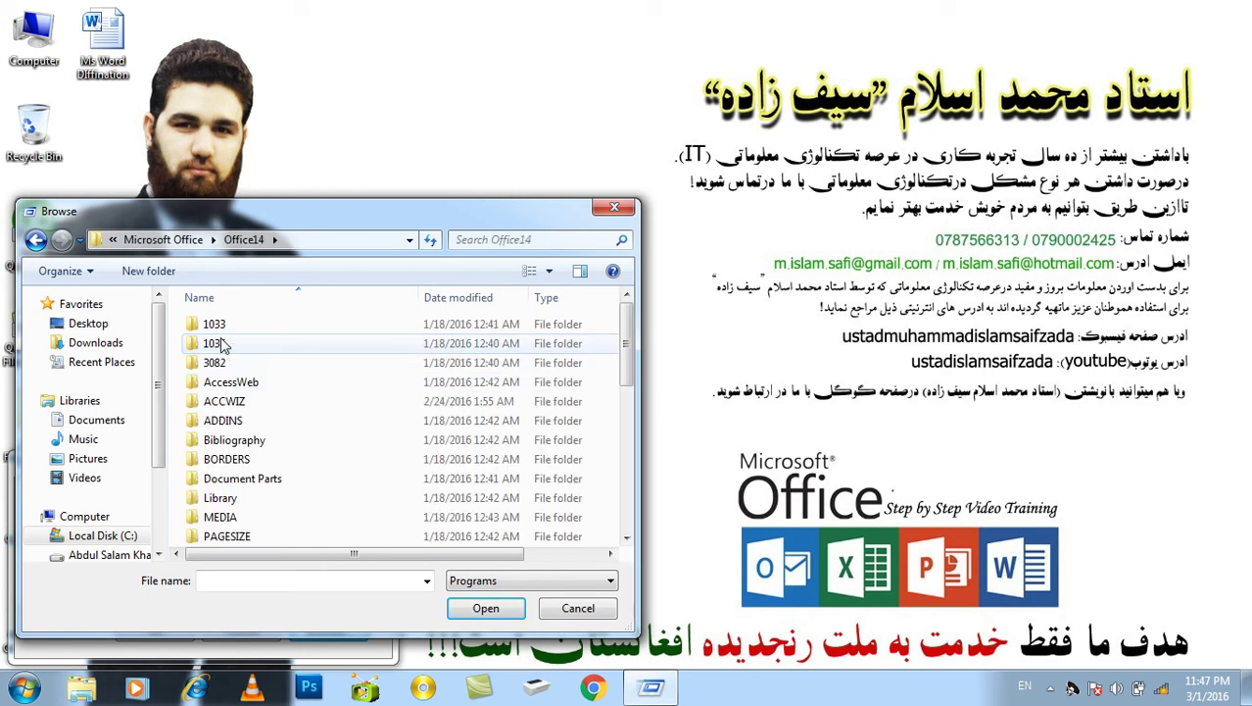
{"action": "scroll", "coordinate": [407, 393], "scroll_direction": "down", "scroll_amount": 4}
{"action": "scroll", "coordinate": [406, 393], "scroll_direction": "down", "scroll_amount": 3}
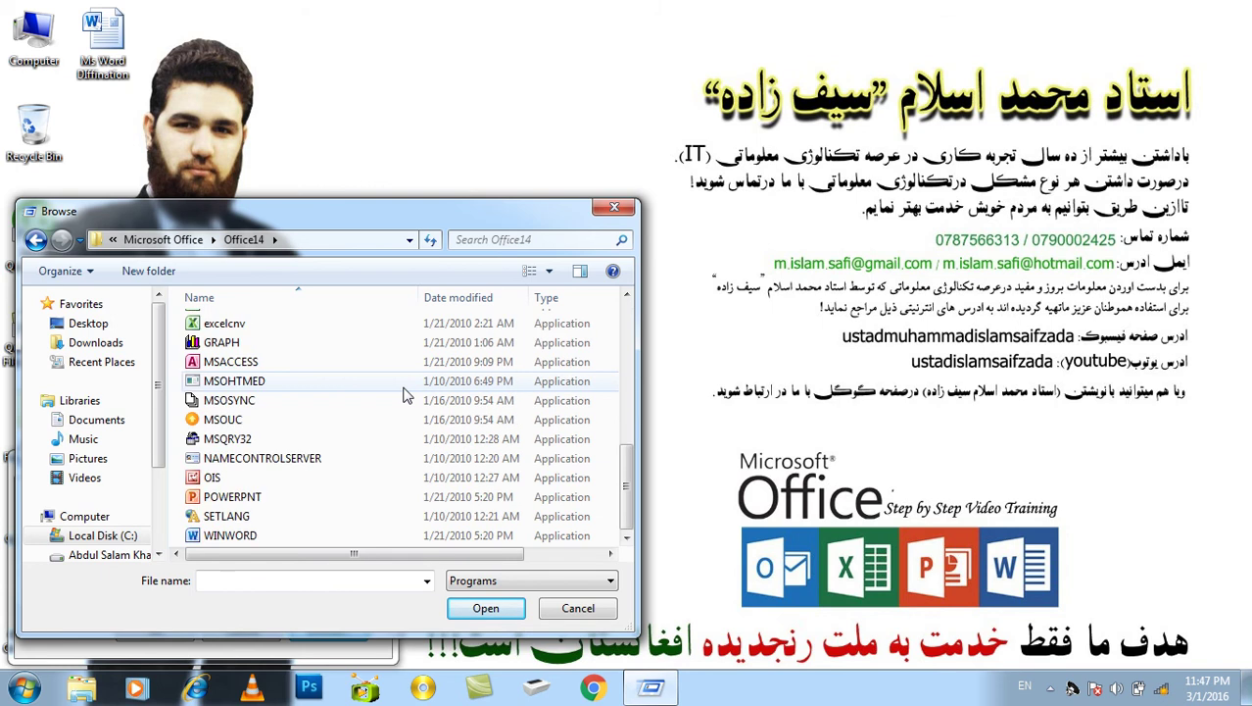
{"action": "scroll", "coordinate": [407, 393], "scroll_direction": "up", "scroll_amount": 2}
{"action": "scroll", "coordinate": [407, 393], "scroll_direction": "up", "scroll_amount": 1}
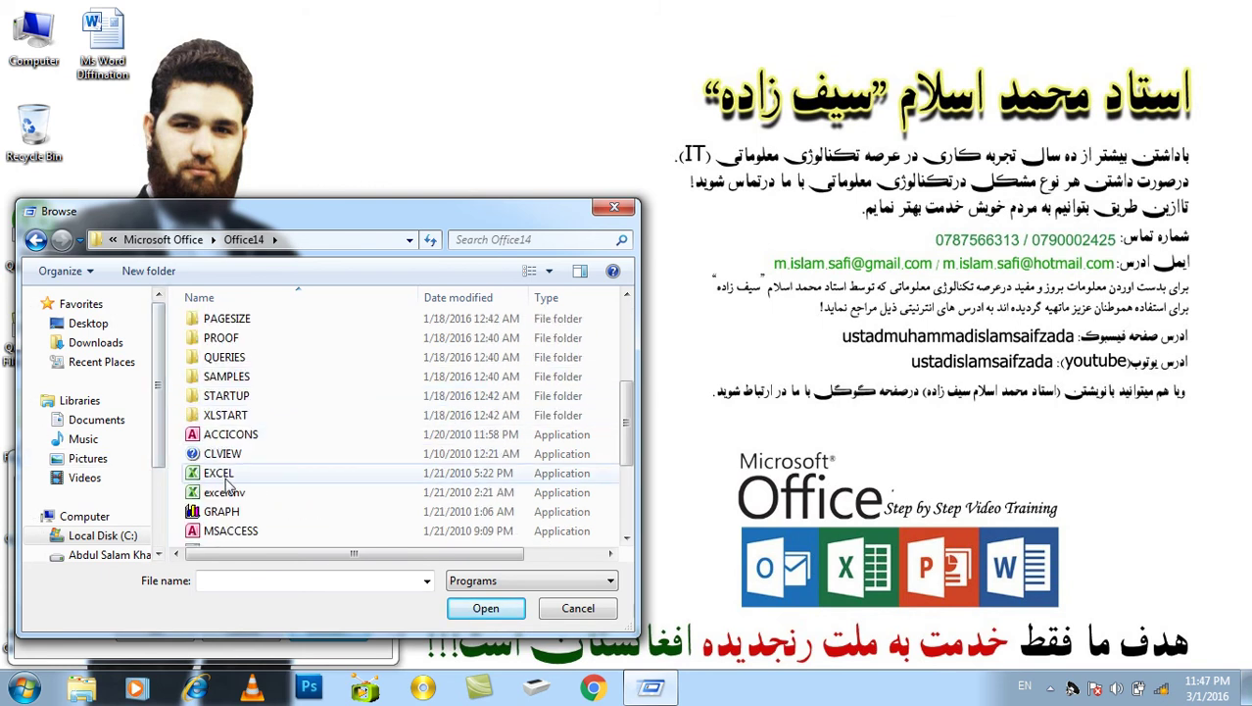
{"action": "scroll", "coordinate": [231, 490], "scroll_direction": "down", "scroll_amount": 1}
{"action": "scroll", "coordinate": [233, 495], "scroll_direction": "down", "scroll_amount": 2}
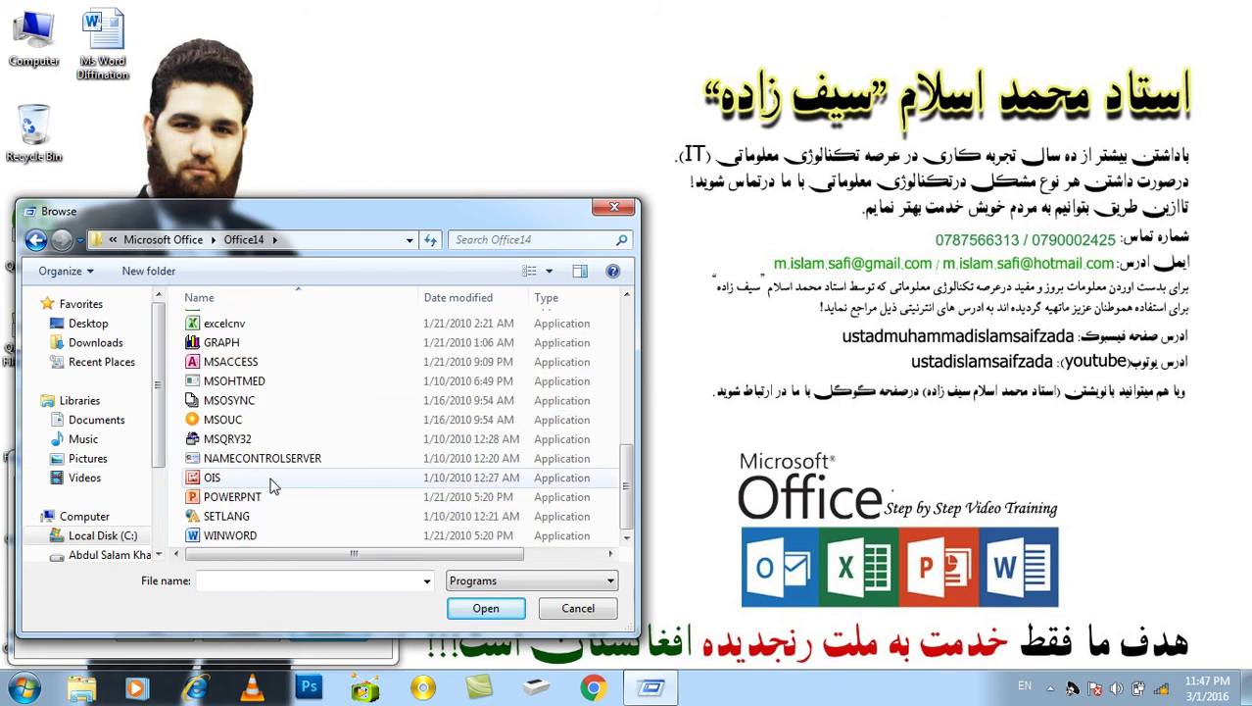
{"action": "left_click", "coordinate": [240, 539]}
{"action": "left_click", "coordinate": [484, 608]}
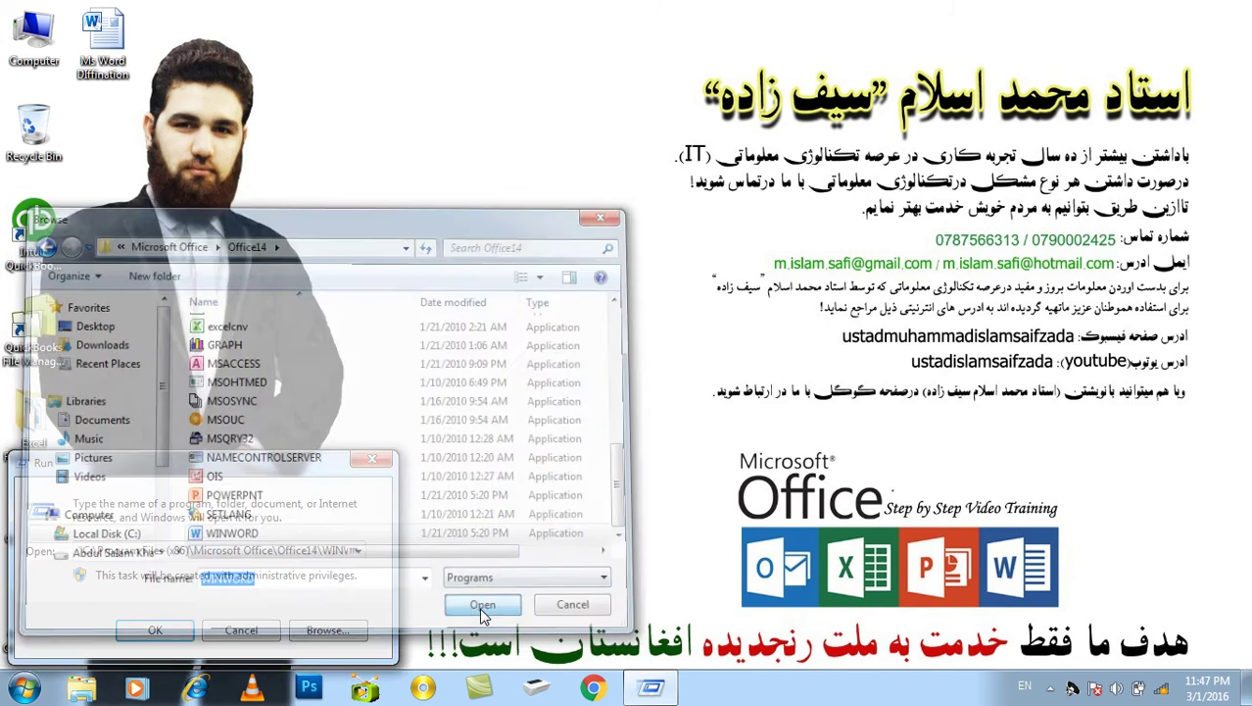
{"action": "left_click", "coordinate": [153, 633]}
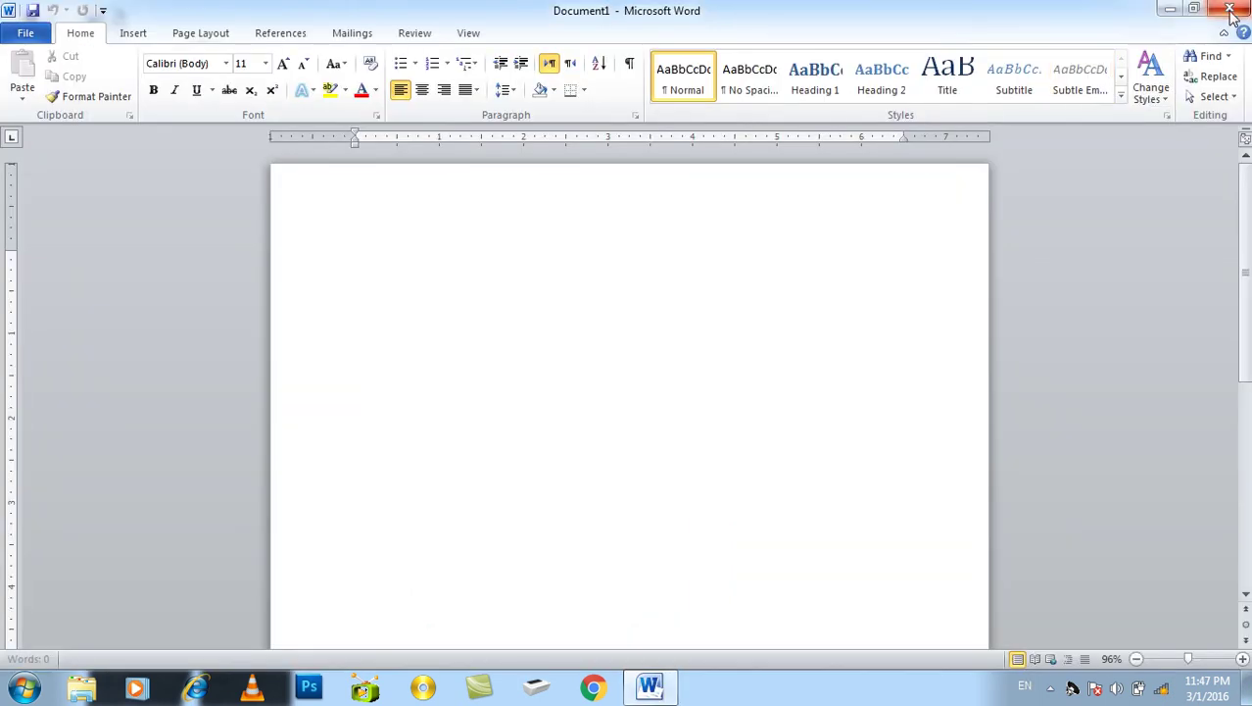
{"action": "left_click", "coordinate": [1231, 10]}
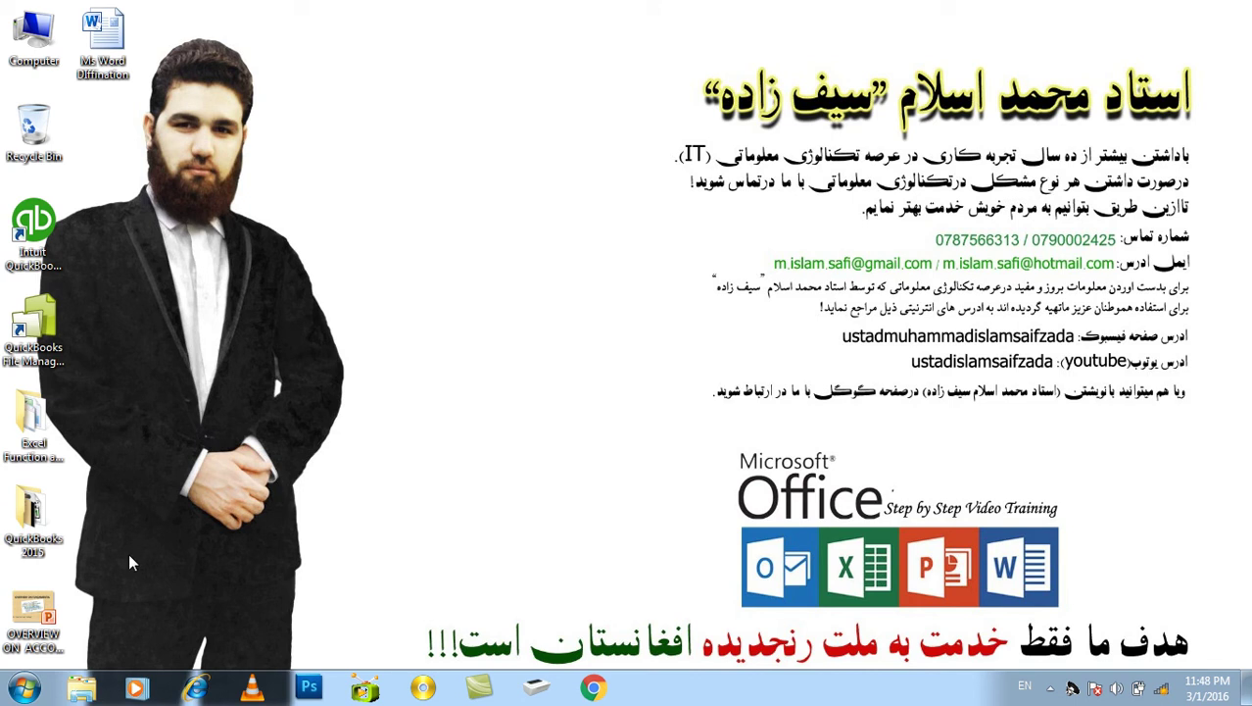
- Launch Word from the winword - Shortcut under All Programs > Microsoft Office, then close it
{"action": "left_click", "coordinate": [24, 688]}
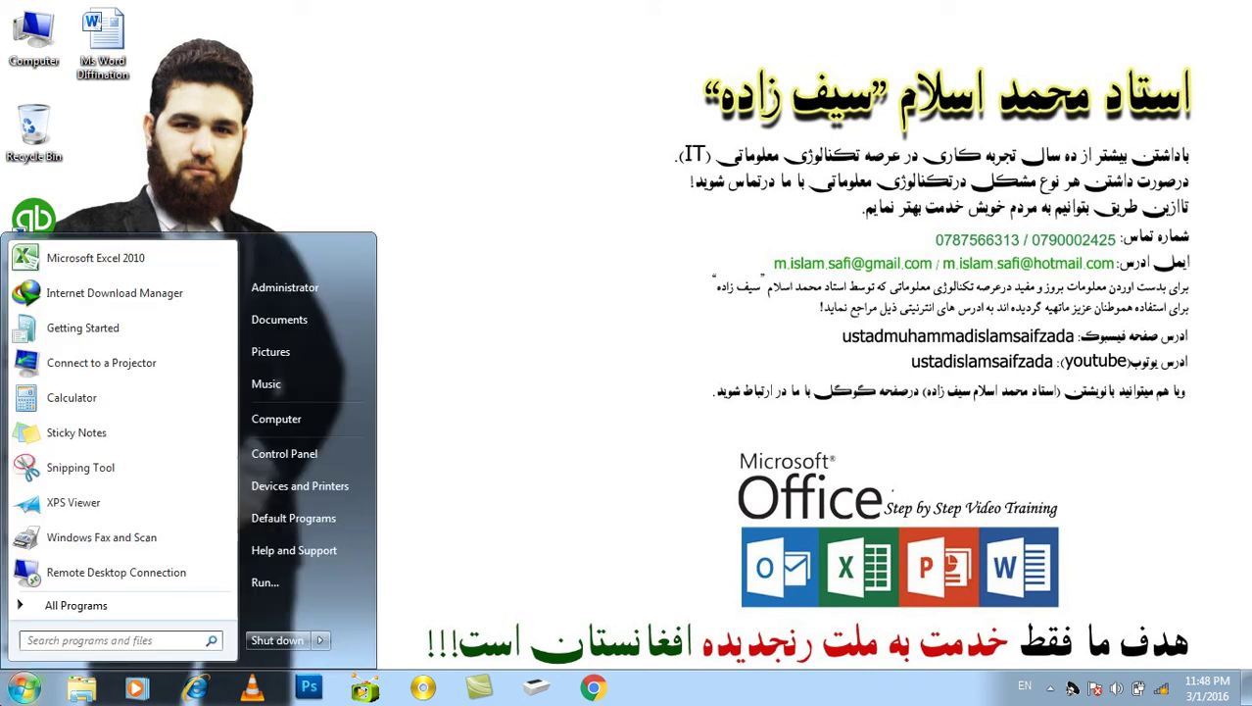
{"action": "left_click", "coordinate": [79, 606]}
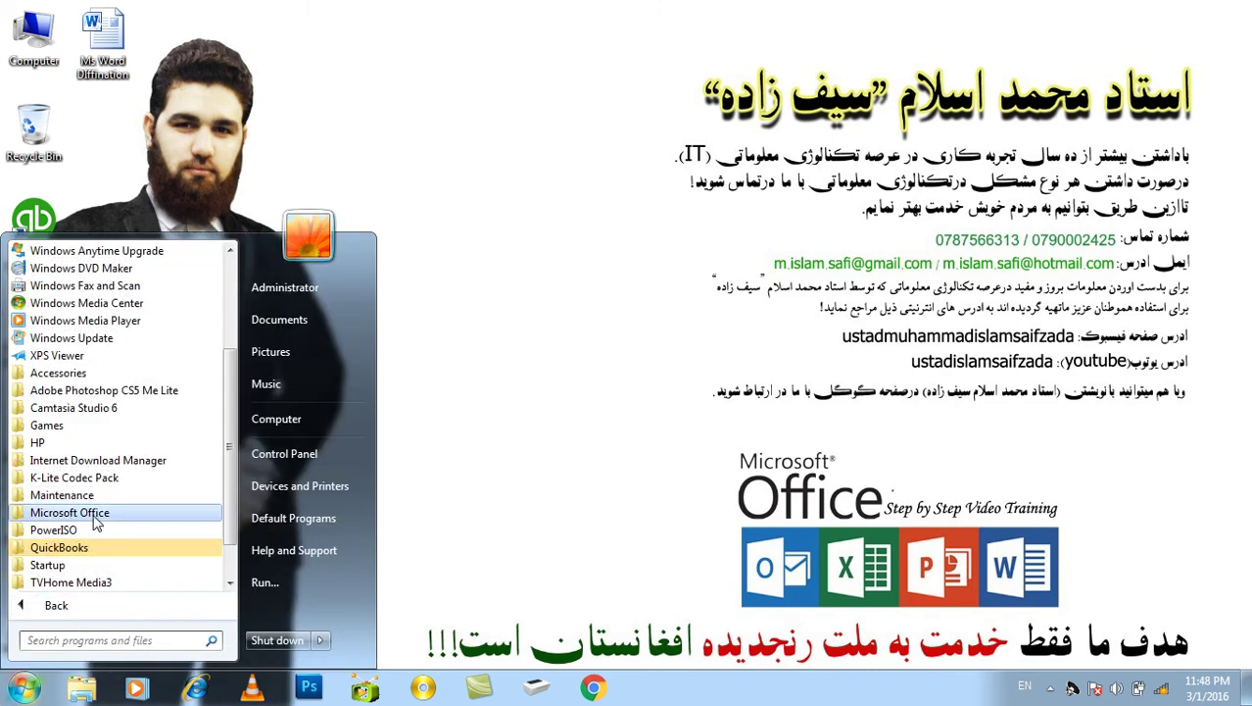
{"action": "left_click", "coordinate": [91, 513]}
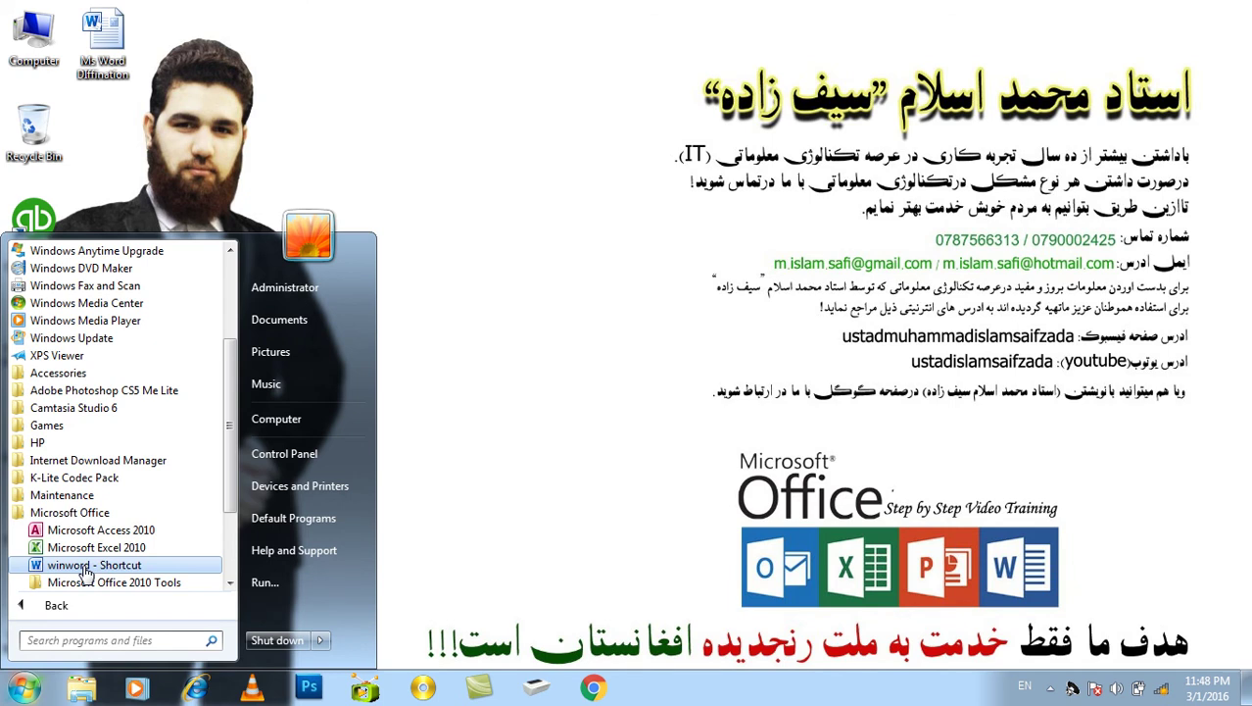
{"action": "left_click", "coordinate": [86, 567]}
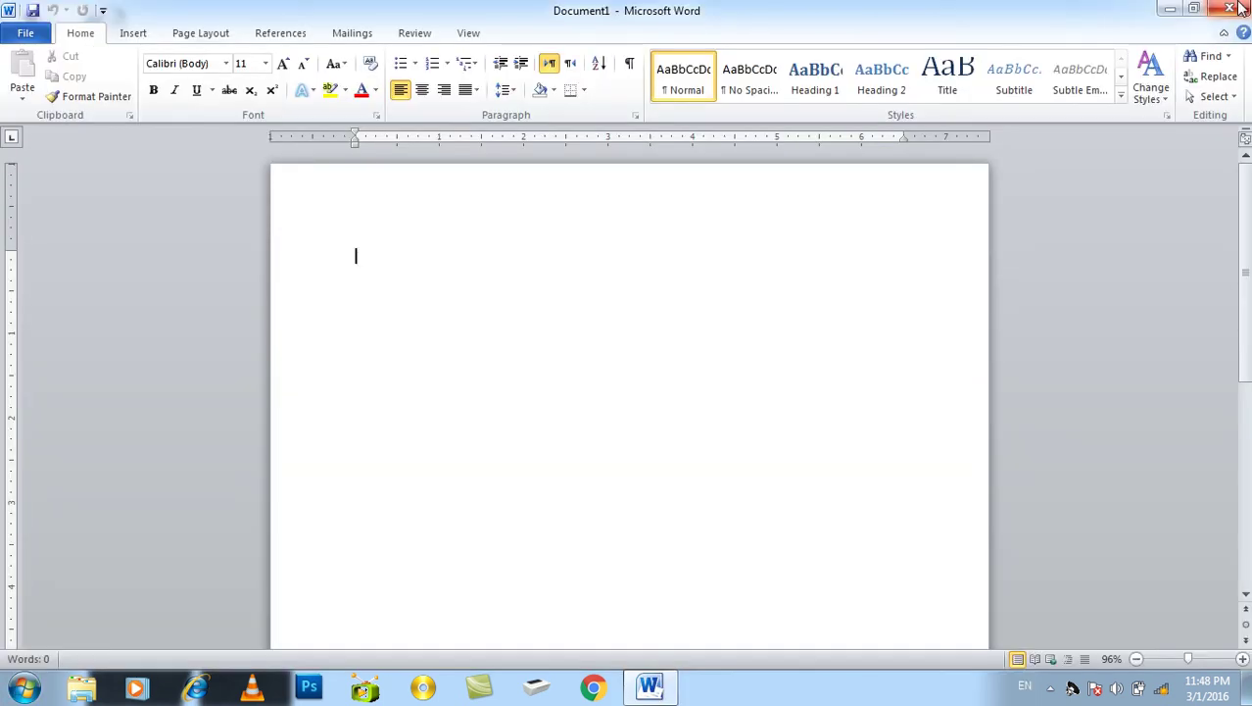
{"action": "left_click", "coordinate": [1241, 8]}
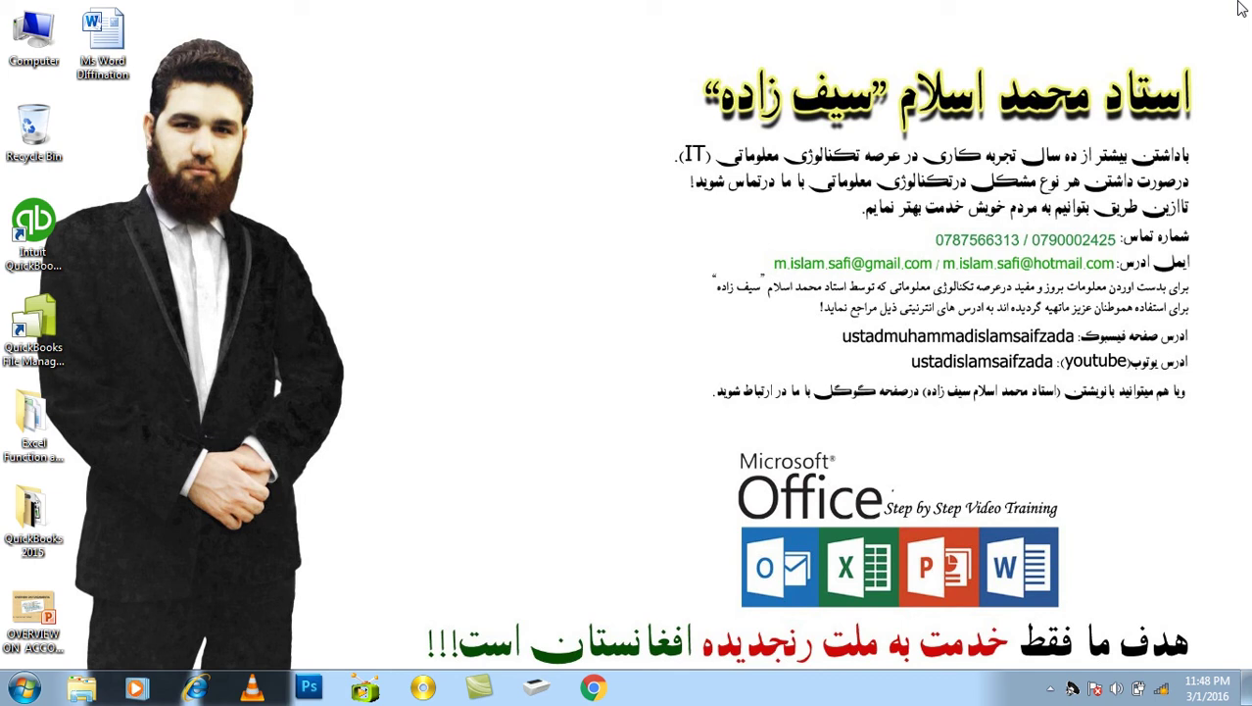
- Open the Properties of the winword - Shortcut in the Start menu's Microsoft Office folder
{"action": "left_click", "coordinate": [24, 688]}
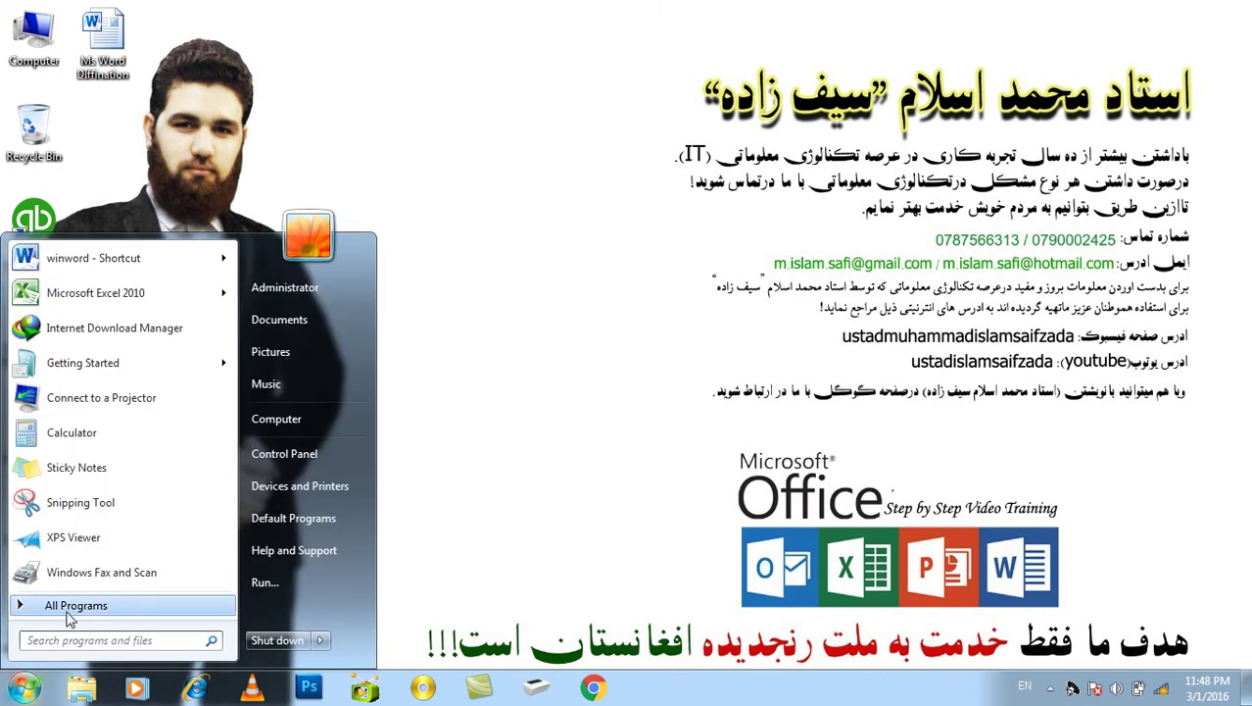
{"action": "left_click", "coordinate": [68, 607]}
{"action": "left_click", "coordinate": [73, 511]}
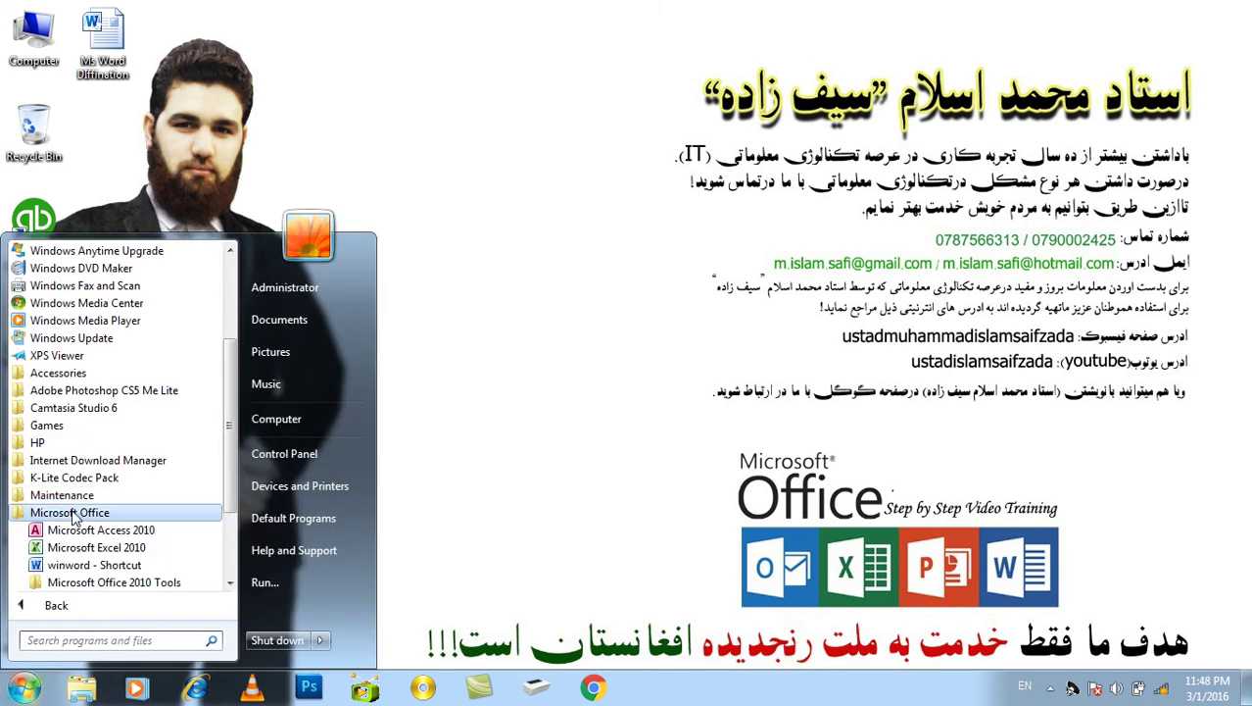
{"action": "scroll", "coordinate": [69, 556], "scroll_direction": "down", "scroll_amount": 2}
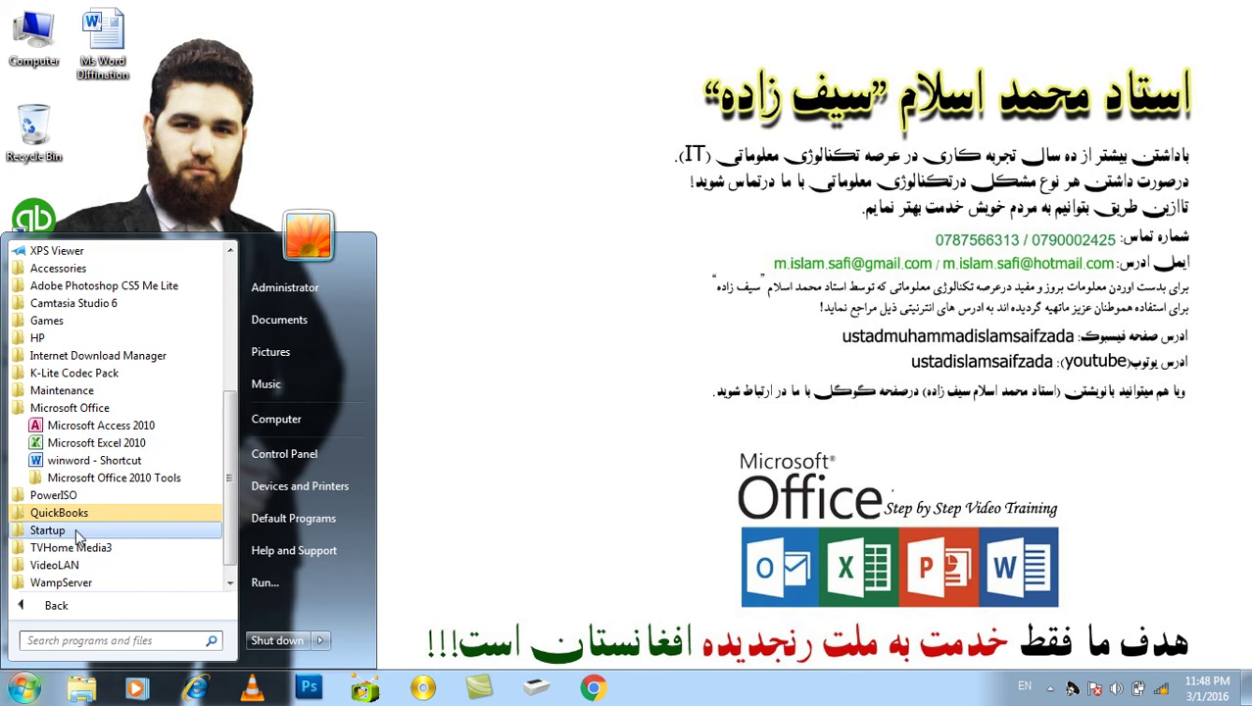
{"action": "right_click", "coordinate": [82, 468]}
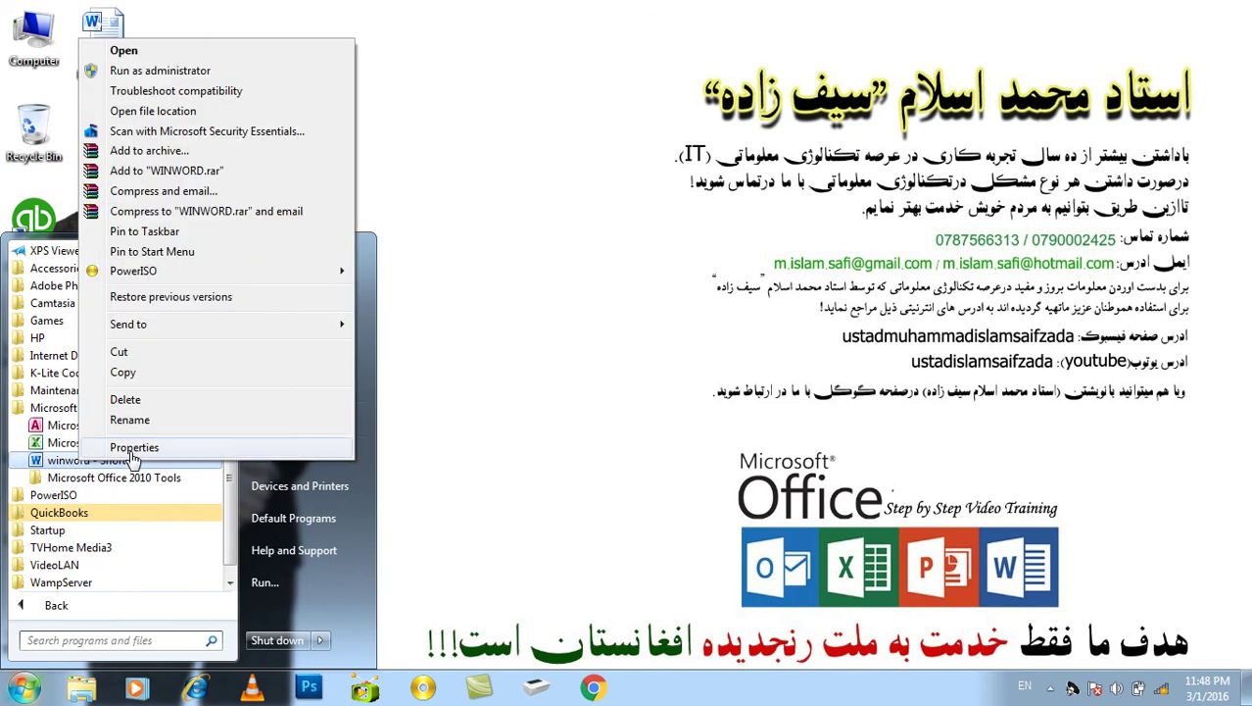
{"action": "left_click", "coordinate": [133, 449]}
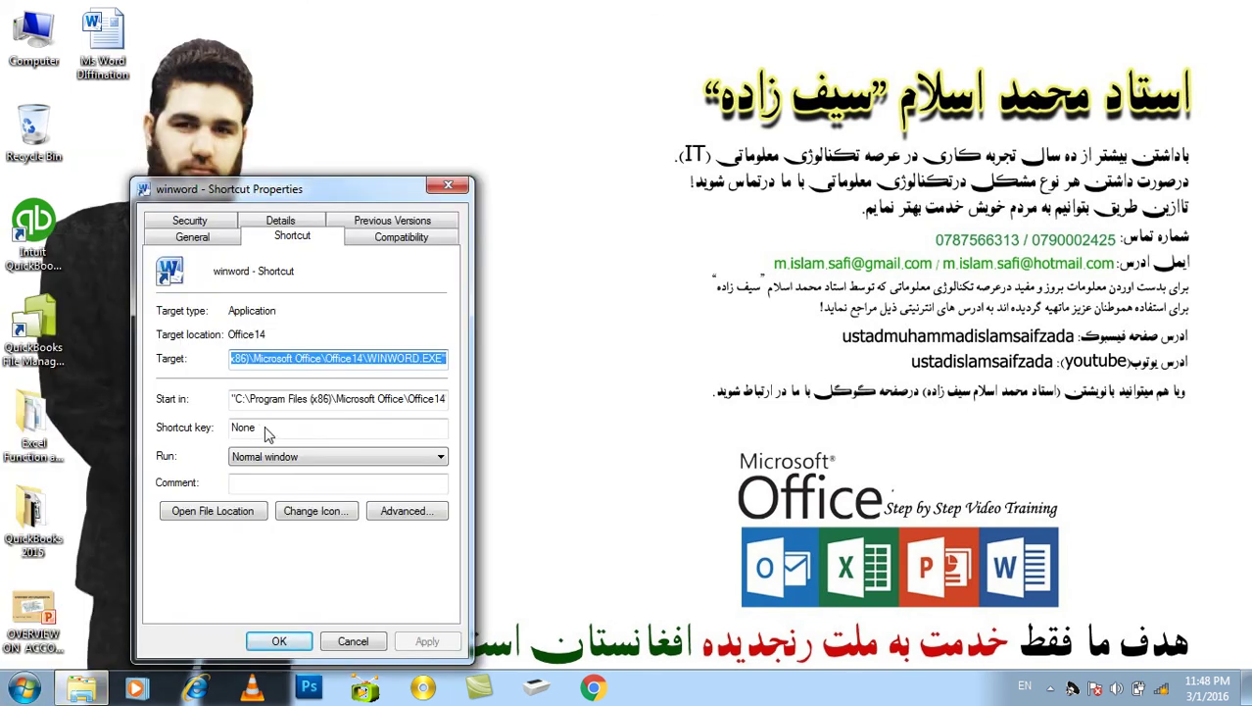
- Assign shortcut key Ctrl + Alt + W, apply it, refresh the desktop, and close Word launched by the hotkey
{"action": "left_click", "coordinate": [266, 431]}
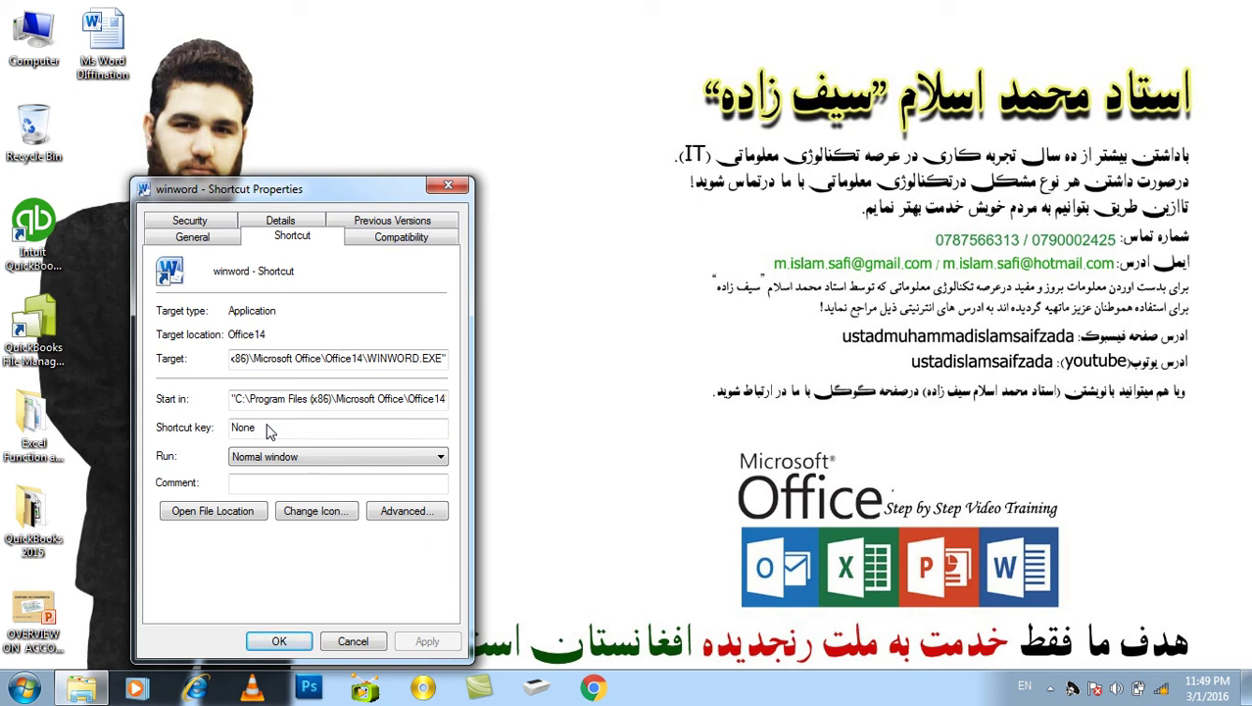
{"action": "key", "text": "ctrl+alt"}
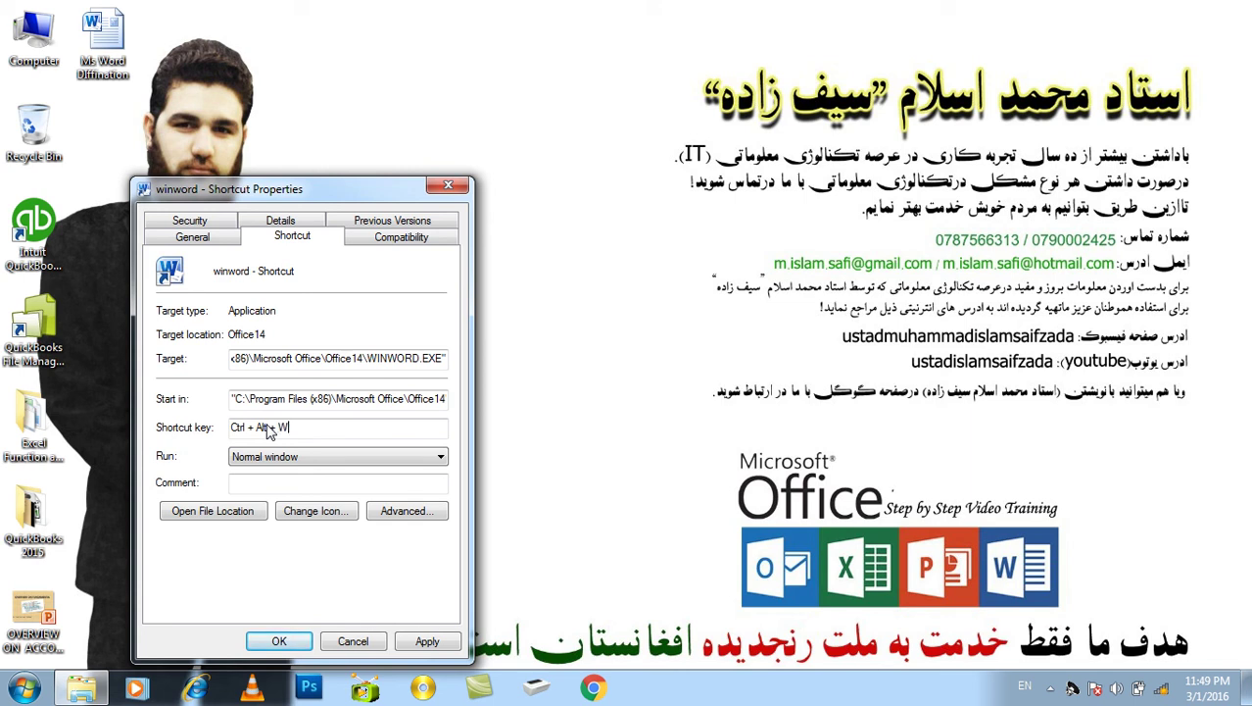
{"action": "left_click", "coordinate": [412, 645]}
{"action": "left_click", "coordinate": [283, 642]}
{"action": "right_click", "coordinate": [536, 125]}
{"action": "left_click", "coordinate": [592, 176]}
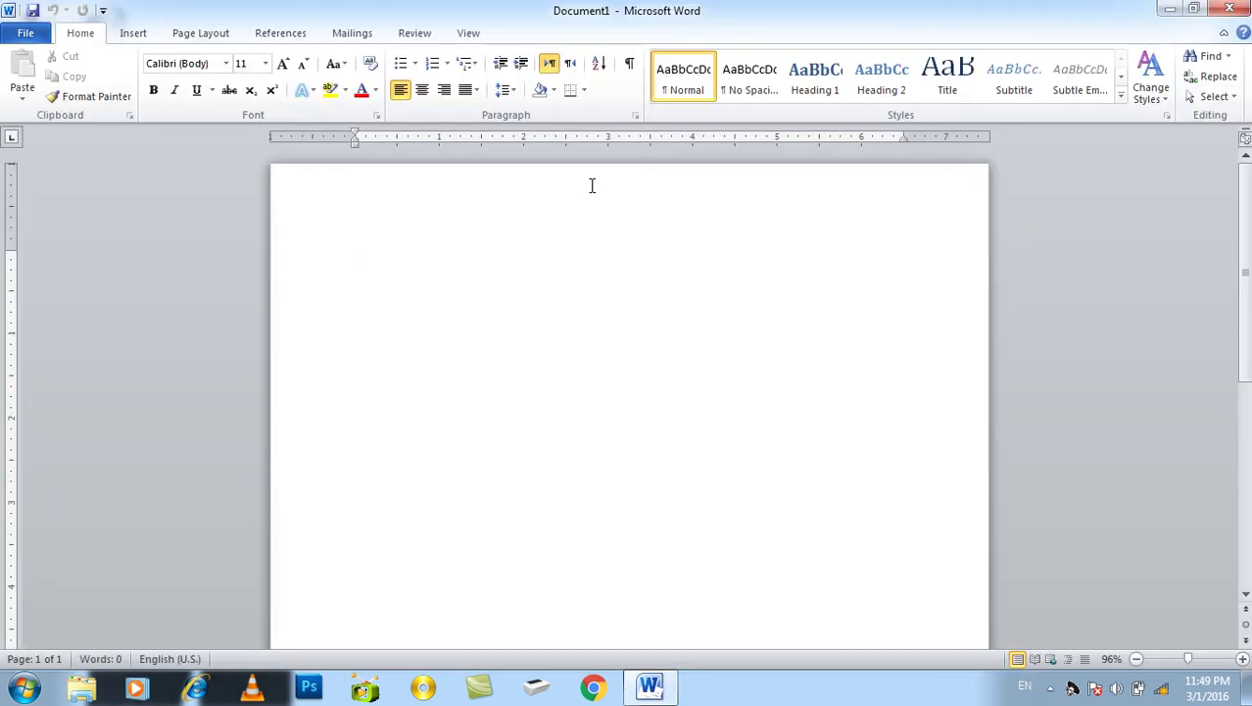
{"action": "left_click", "coordinate": [1233, 9]}
- Create a New Microsoft Word Document on the desktop, open it, close Word, and delete the file
{"action": "right_click", "coordinate": [426, 125]}
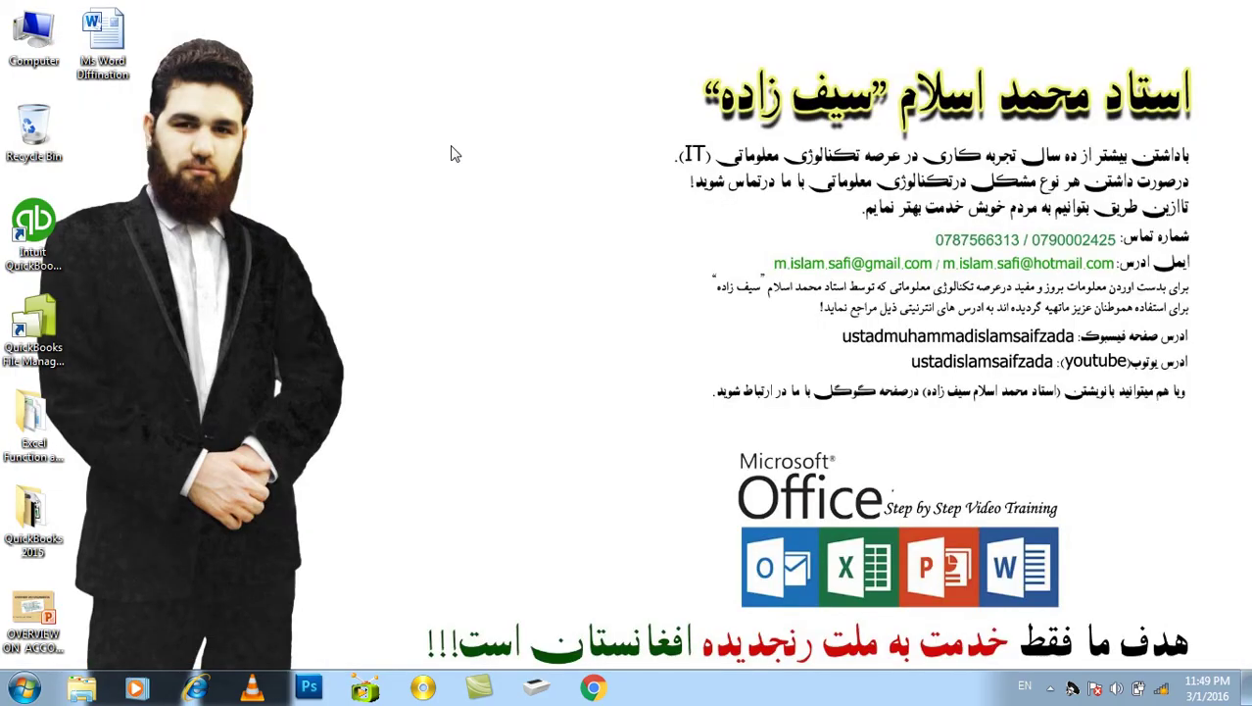
{"action": "mouse_move", "coordinate": [529, 321]}
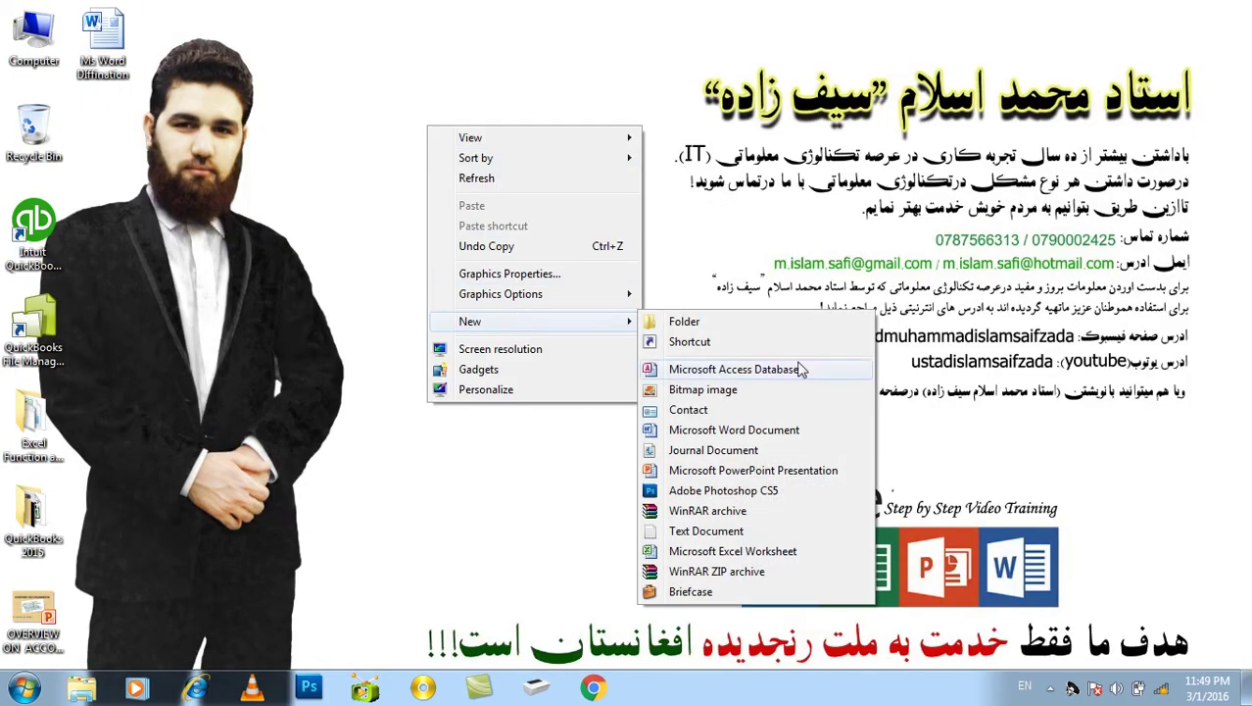
{"action": "left_click", "coordinate": [790, 430]}
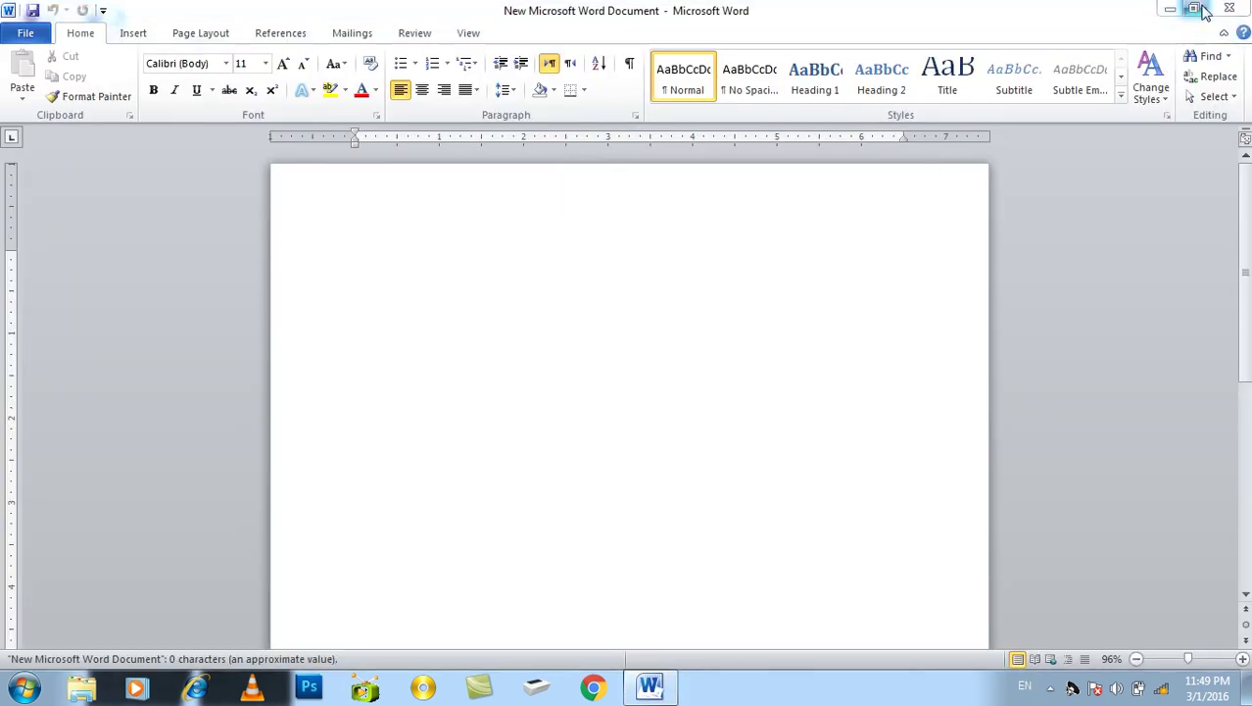
{"action": "left_click", "coordinate": [1242, 8]}
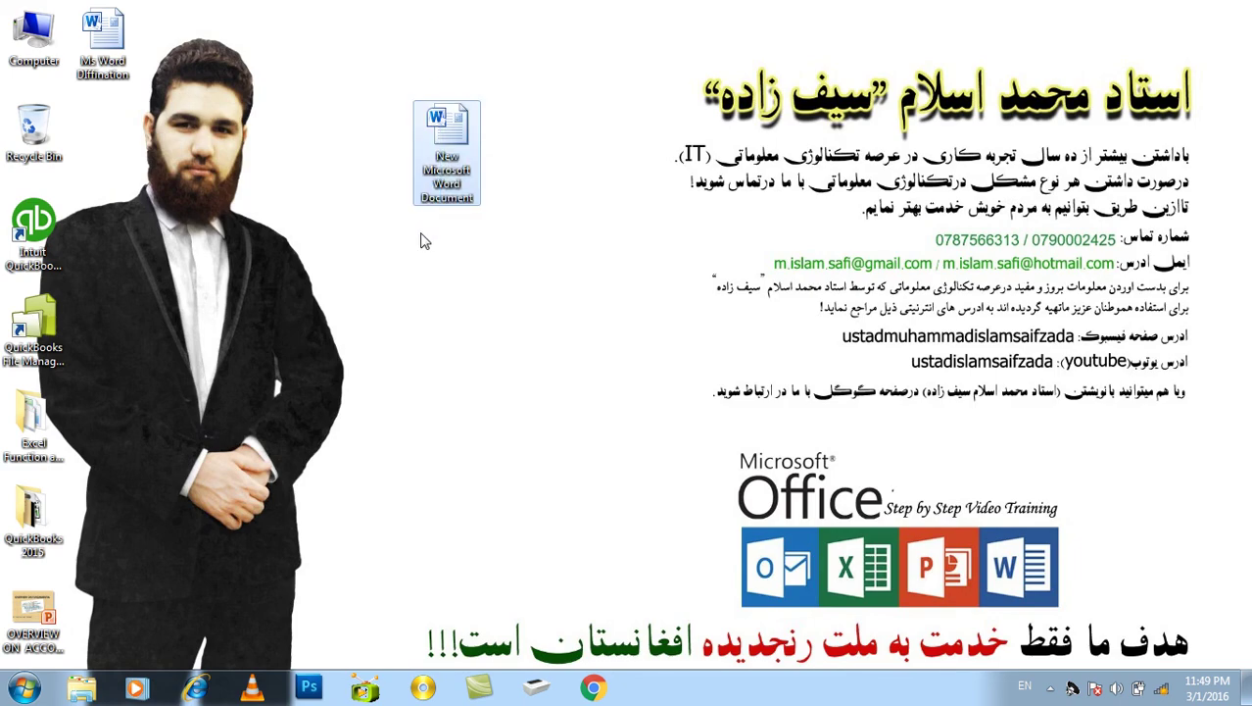
{"action": "key", "text": "Delete"}
{"action": "key", "text": "Return"}
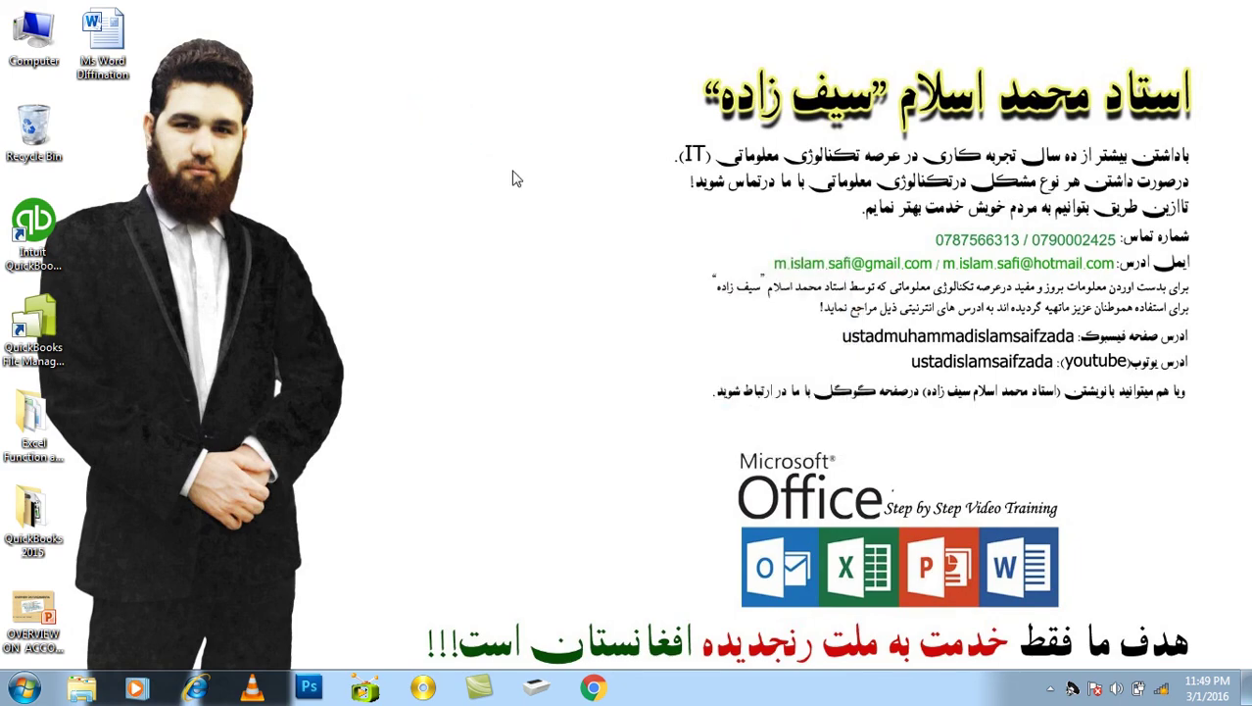
- Start the desktop's Create Shortcut wizard and browse into C:\Program Files (x86)
{"action": "right_click", "coordinate": [487, 137]}
{"action": "mouse_move", "coordinate": [565, 343]}
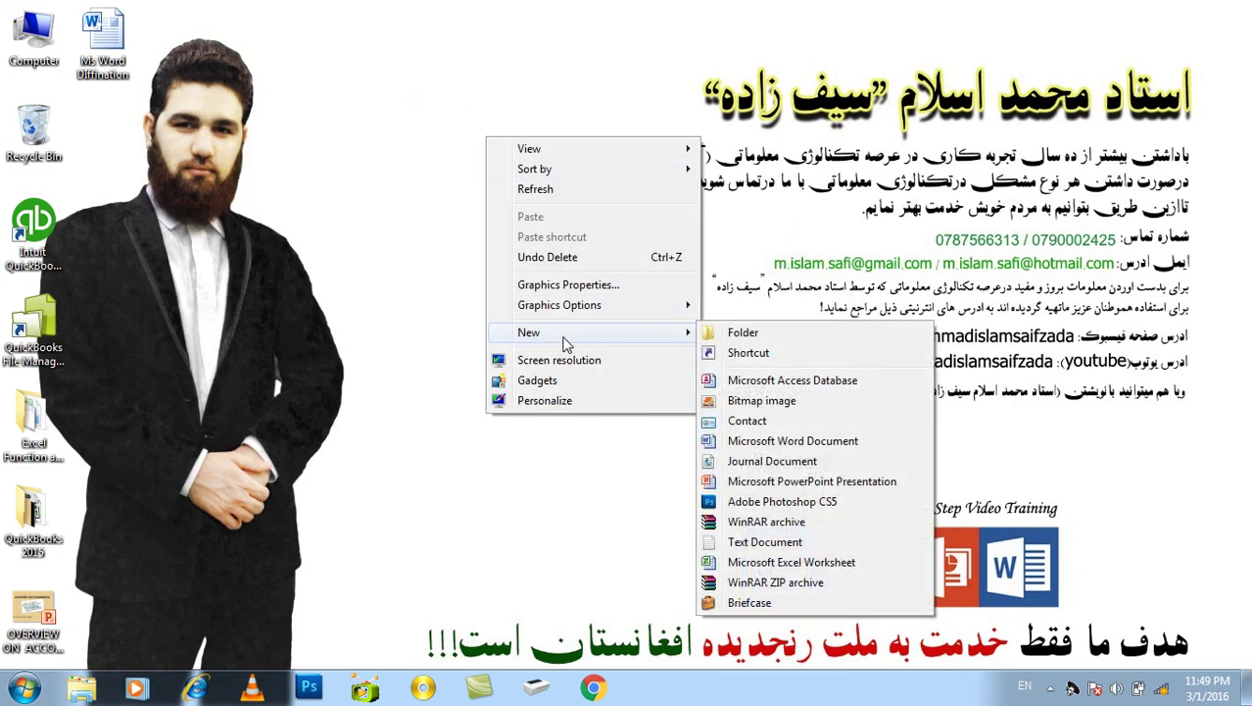
{"action": "left_click", "coordinate": [745, 353]}
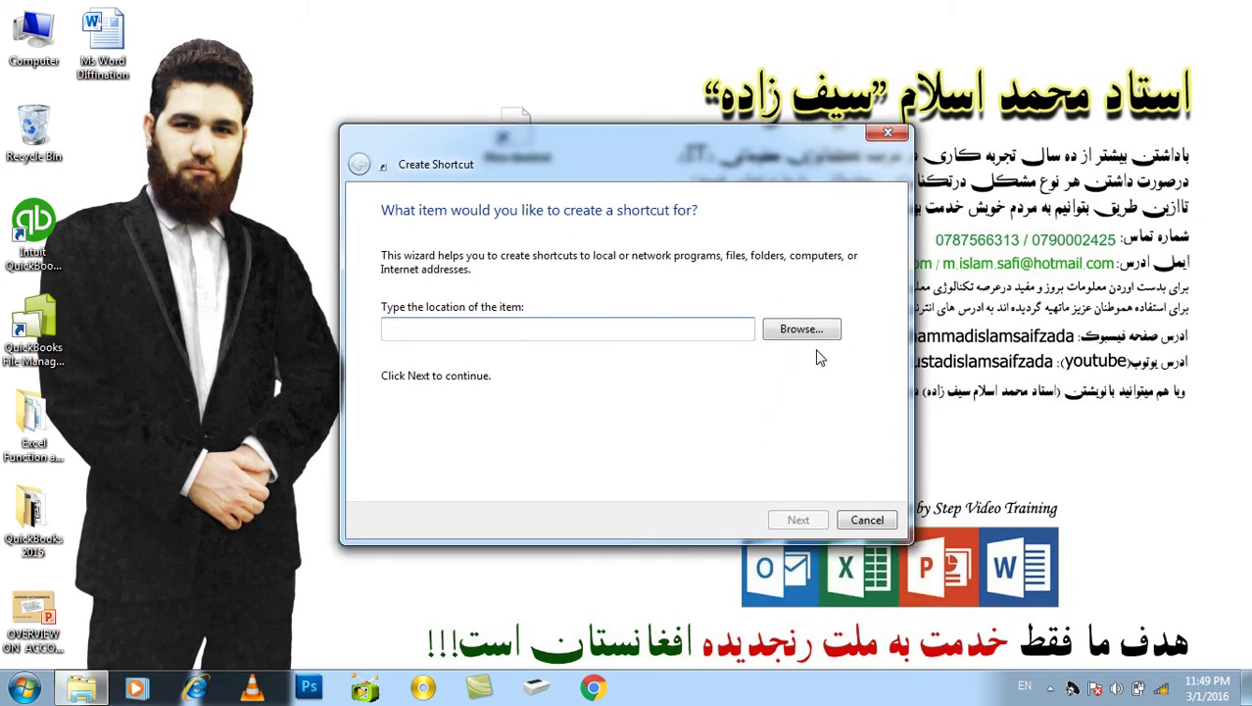
{"action": "left_click", "coordinate": [796, 330]}
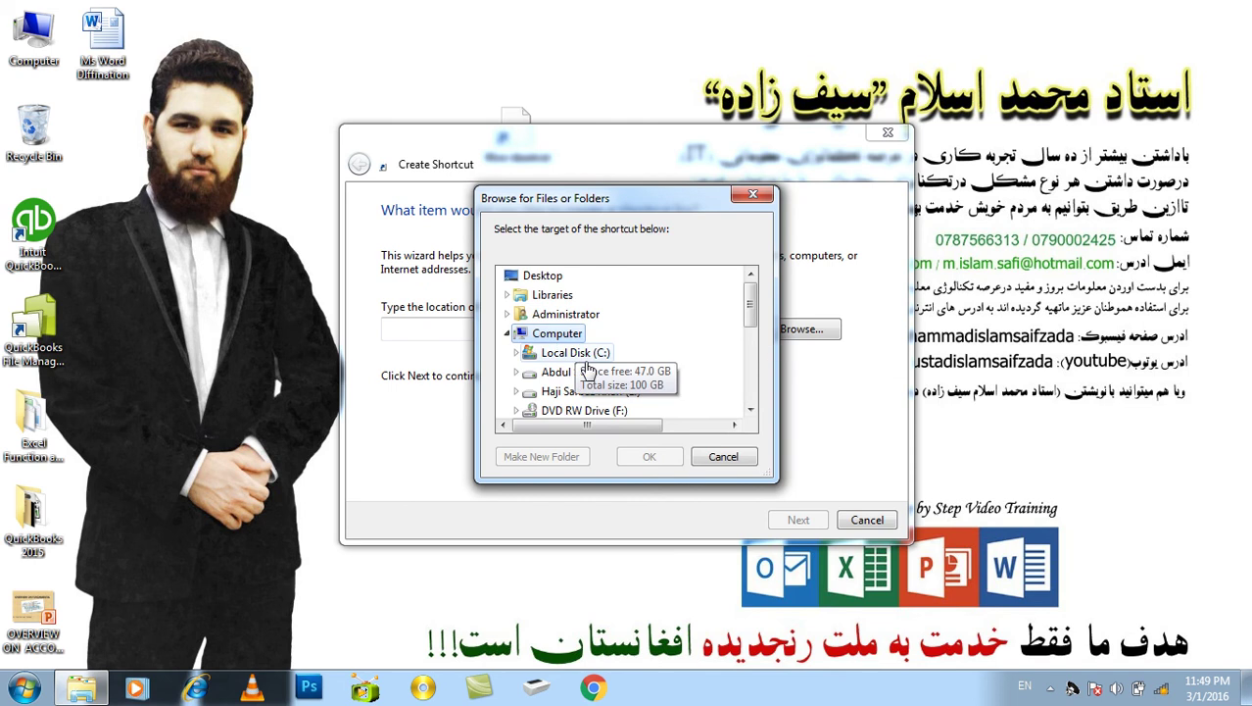
{"action": "double_click", "coordinate": [588, 360]}
{"action": "scroll", "coordinate": [604, 330], "scroll_direction": "down", "scroll_amount": 2}
{"action": "scroll", "coordinate": [609, 330], "scroll_direction": "down", "scroll_amount": 1}
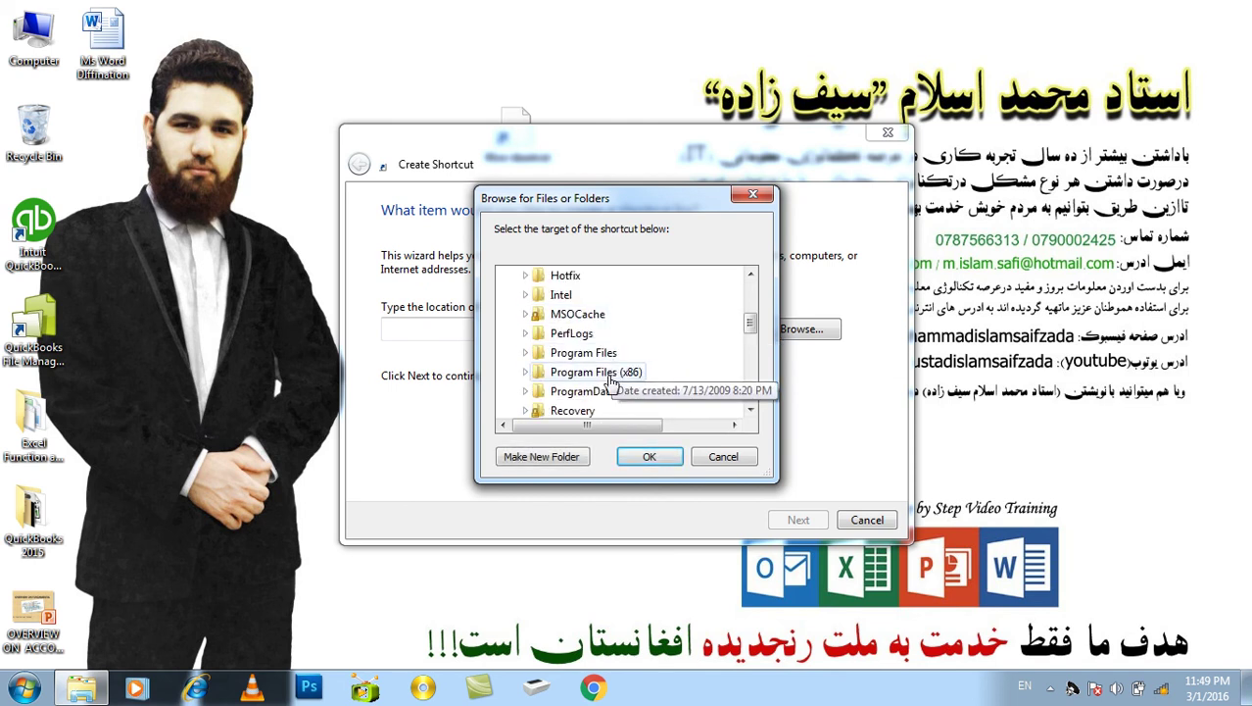
{"action": "double_click", "coordinate": [612, 374]}
- Pick WINWORD in Microsoft Office\Office14 as the target and finish the shortcut
{"action": "scroll", "coordinate": [608, 368], "scroll_direction": "down", "scroll_amount": 2}
{"action": "scroll", "coordinate": [605, 358], "scroll_direction": "down", "scroll_amount": 2}
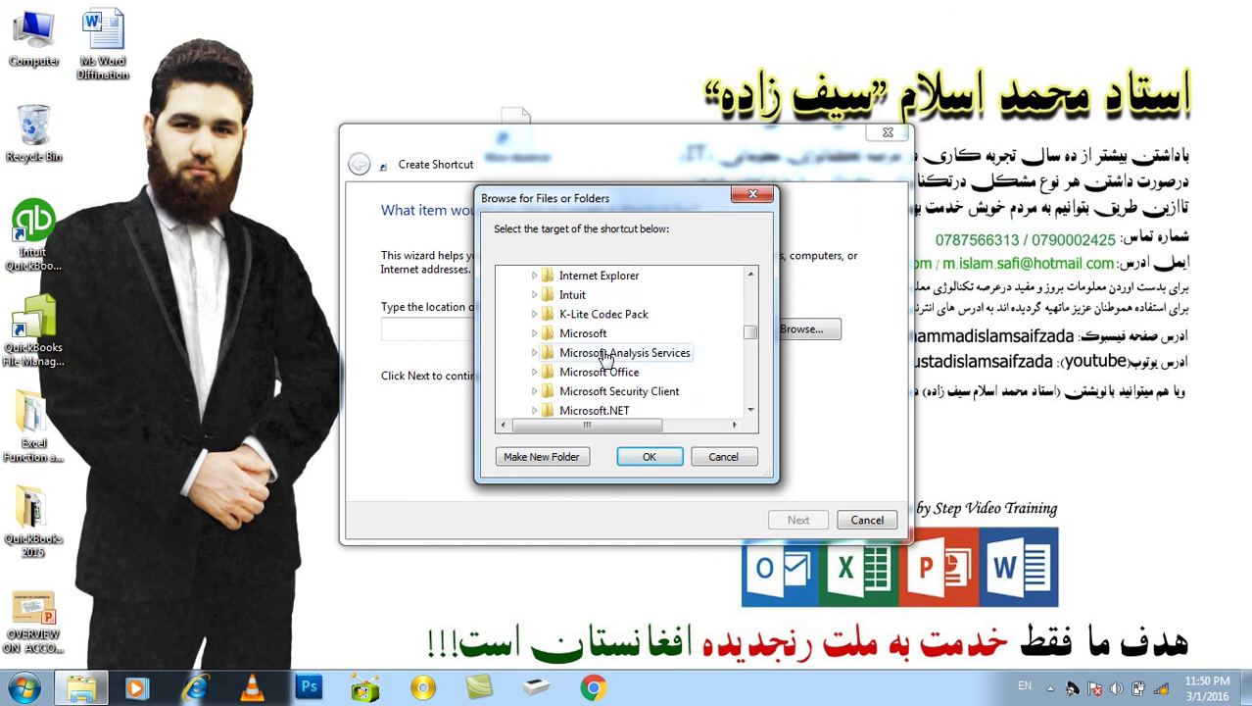
{"action": "double_click", "coordinate": [600, 373]}
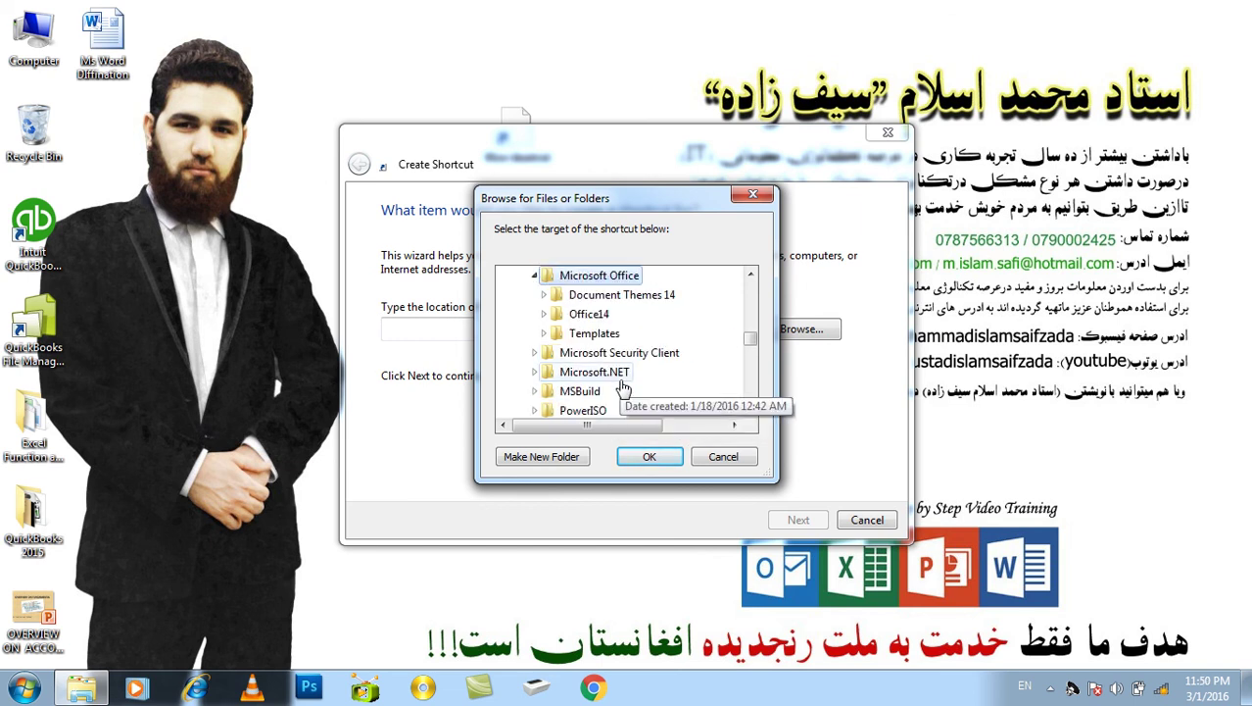
{"action": "double_click", "coordinate": [593, 314]}
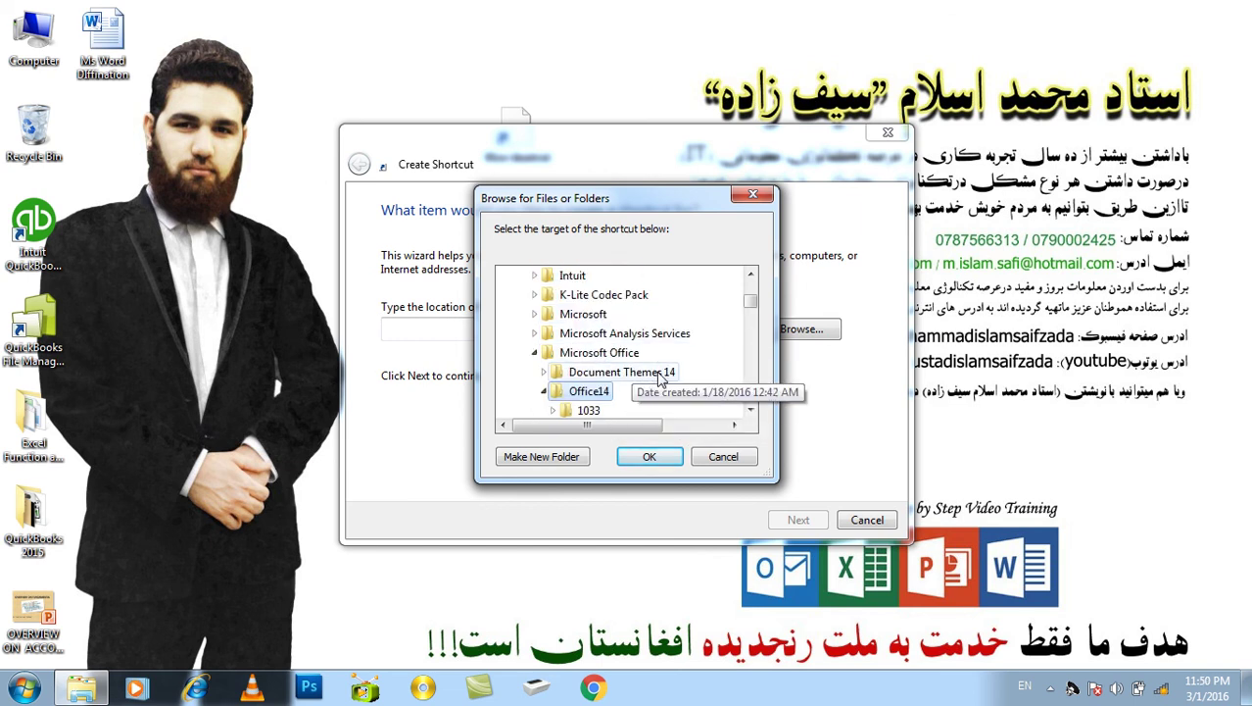
{"action": "scroll", "coordinate": [660, 379], "scroll_direction": "down", "scroll_amount": 5}
{"action": "scroll", "coordinate": [659, 380], "scroll_direction": "down", "scroll_amount": 3}
{"action": "scroll", "coordinate": [659, 379], "scroll_direction": "down", "scroll_amount": 3}
{"action": "scroll", "coordinate": [659, 378], "scroll_direction": "down", "scroll_amount": 2}
{"action": "scroll", "coordinate": [659, 379], "scroll_direction": "down", "scroll_amount": 3}
{"action": "scroll", "coordinate": [659, 379], "scroll_direction": "down", "scroll_amount": 3}
{"action": "scroll", "coordinate": [660, 379], "scroll_direction": "down", "scroll_amount": 3}
{"action": "scroll", "coordinate": [661, 380], "scroll_direction": "down", "scroll_amount": 3}
{"action": "scroll", "coordinate": [659, 380], "scroll_direction": "down", "scroll_amount": 3}
{"action": "scroll", "coordinate": [660, 380], "scroll_direction": "down", "scroll_amount": 3}
{"action": "scroll", "coordinate": [659, 380], "scroll_direction": "down", "scroll_amount": 3}
{"action": "scroll", "coordinate": [659, 379], "scroll_direction": "down", "scroll_amount": 3}
{"action": "scroll", "coordinate": [660, 379], "scroll_direction": "down", "scroll_amount": 3}
{"action": "scroll", "coordinate": [656, 370], "scroll_direction": "down", "scroll_amount": 4}
{"action": "scroll", "coordinate": [657, 369], "scroll_direction": "up", "scroll_amount": 2}
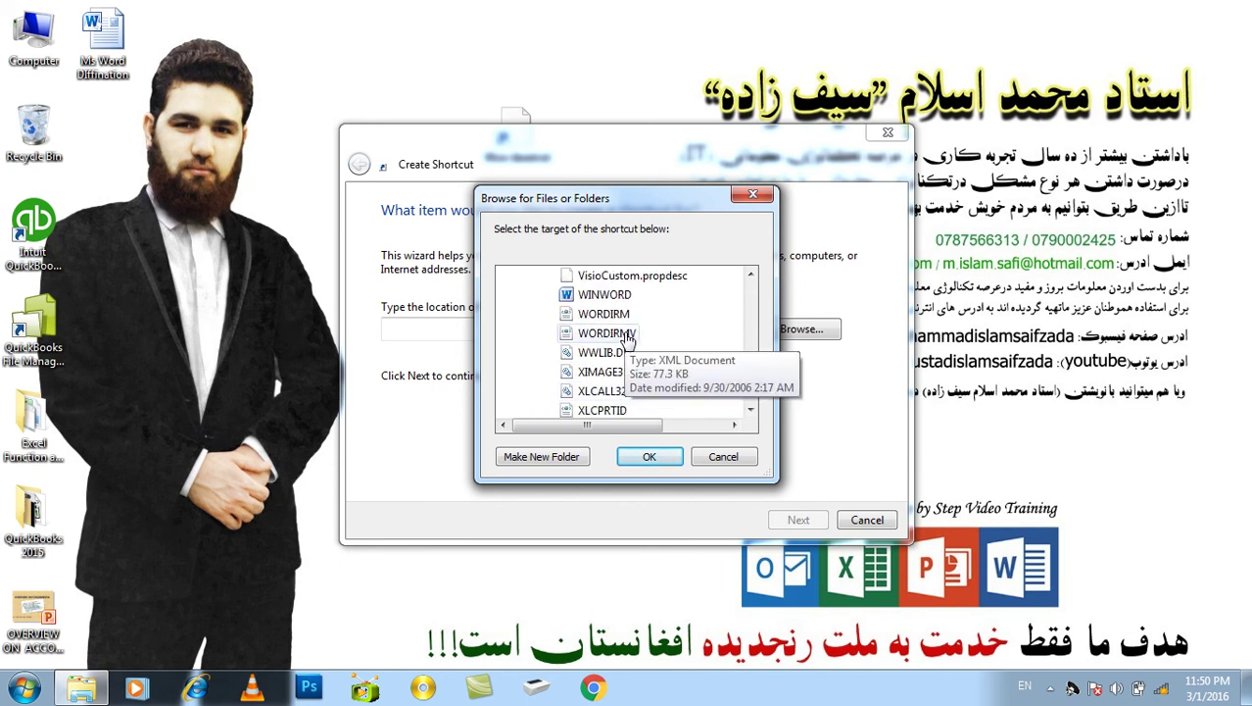
{"action": "left_click", "coordinate": [605, 294]}
{"action": "left_click", "coordinate": [649, 457]}
{"action": "left_click", "coordinate": [798, 519]}
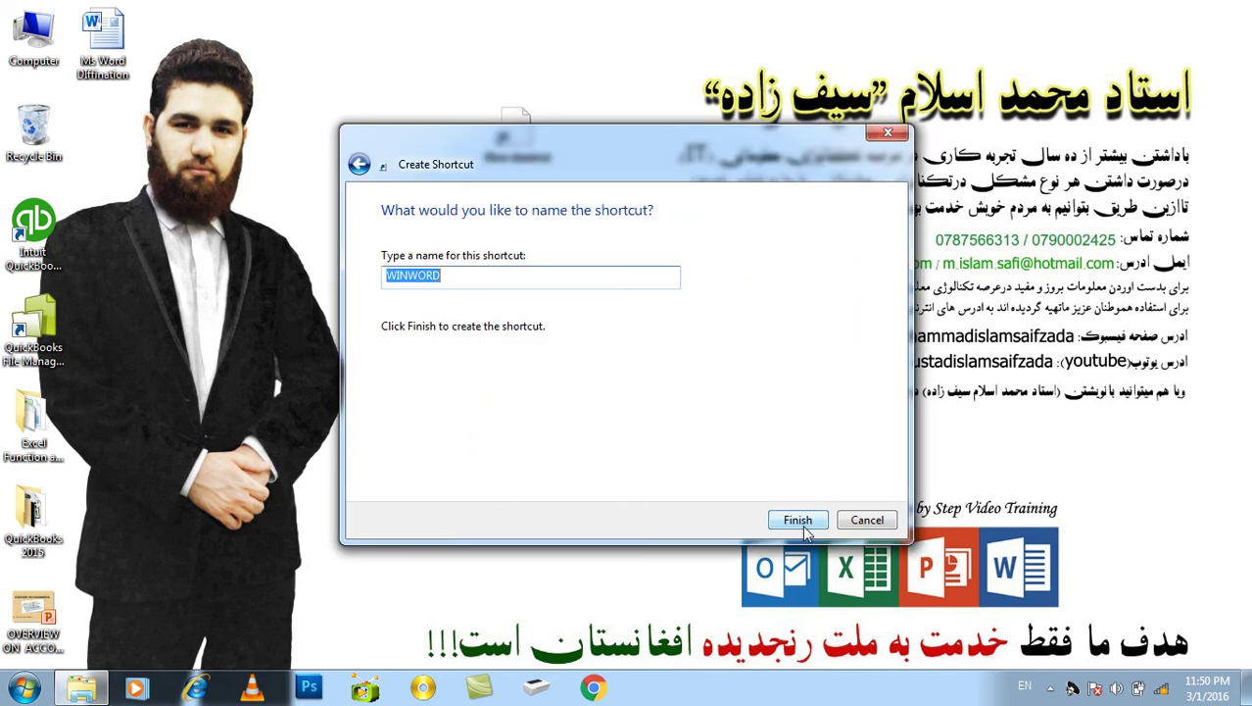
{"action": "left_click", "coordinate": [800, 521]}
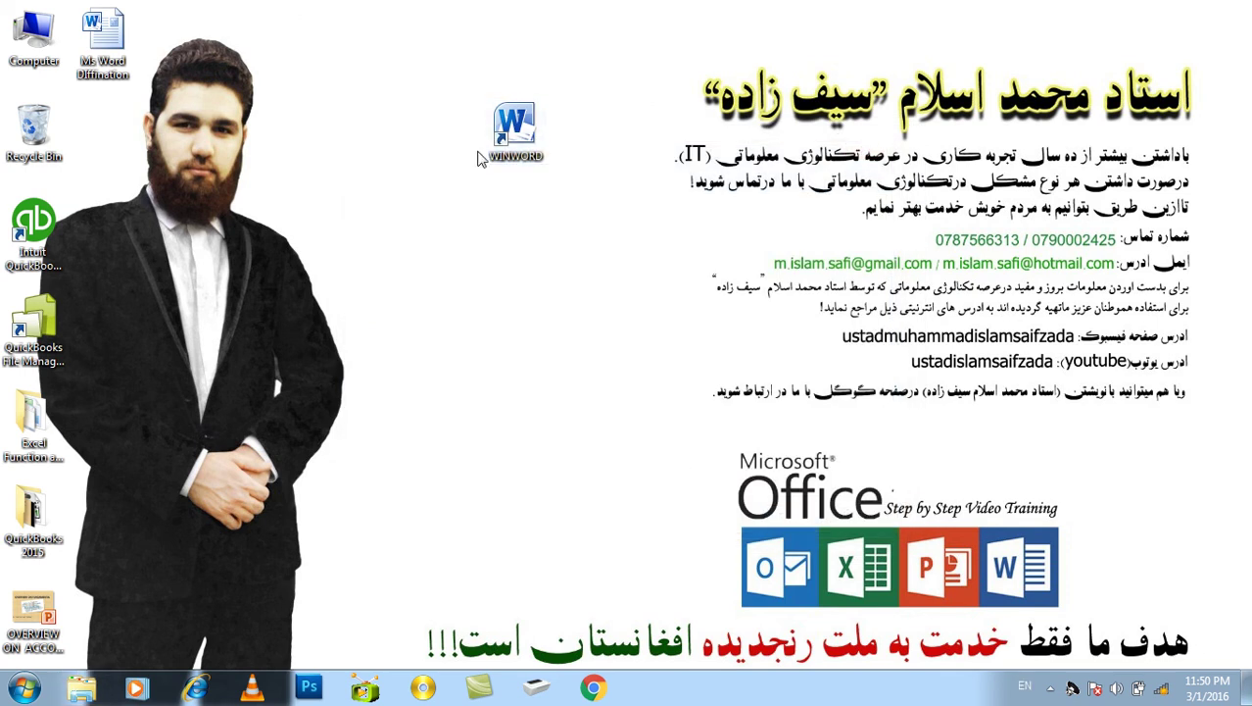
- Test the WINWORD shortcut, then drag it to the Recycle Bin and empty the bin
{"action": "double_click", "coordinate": [517, 137]}
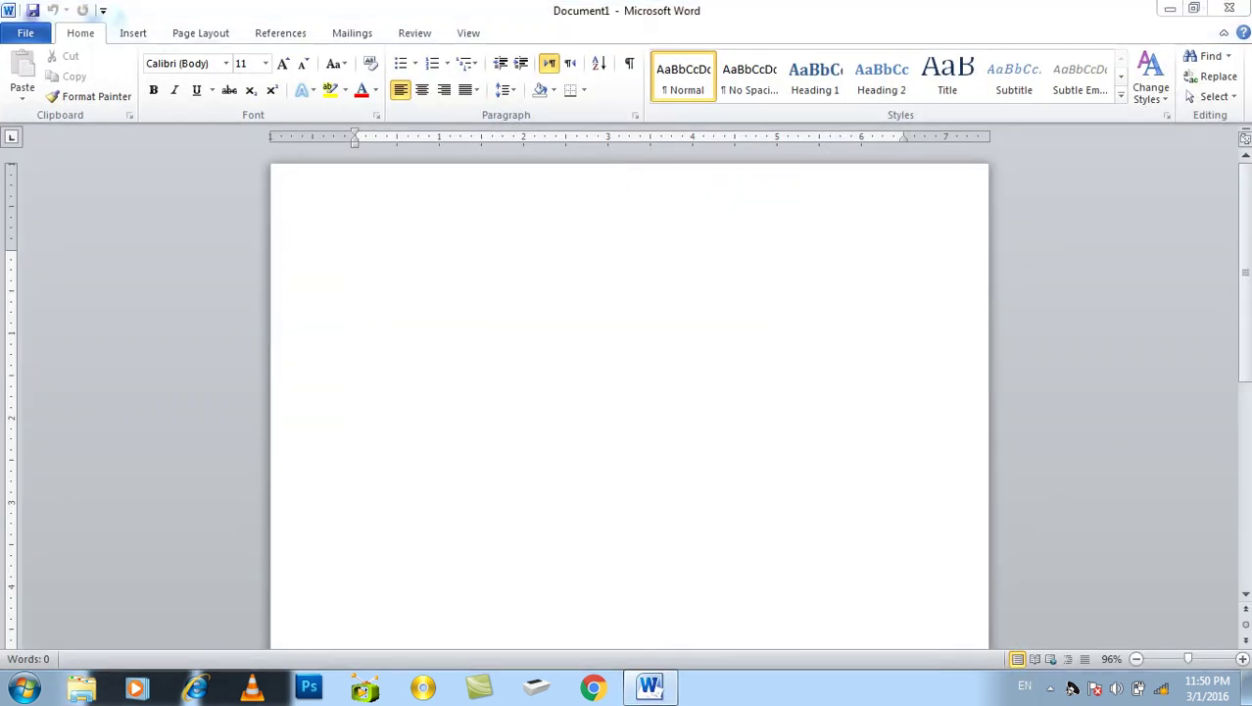
{"action": "left_click", "coordinate": [1208, 12]}
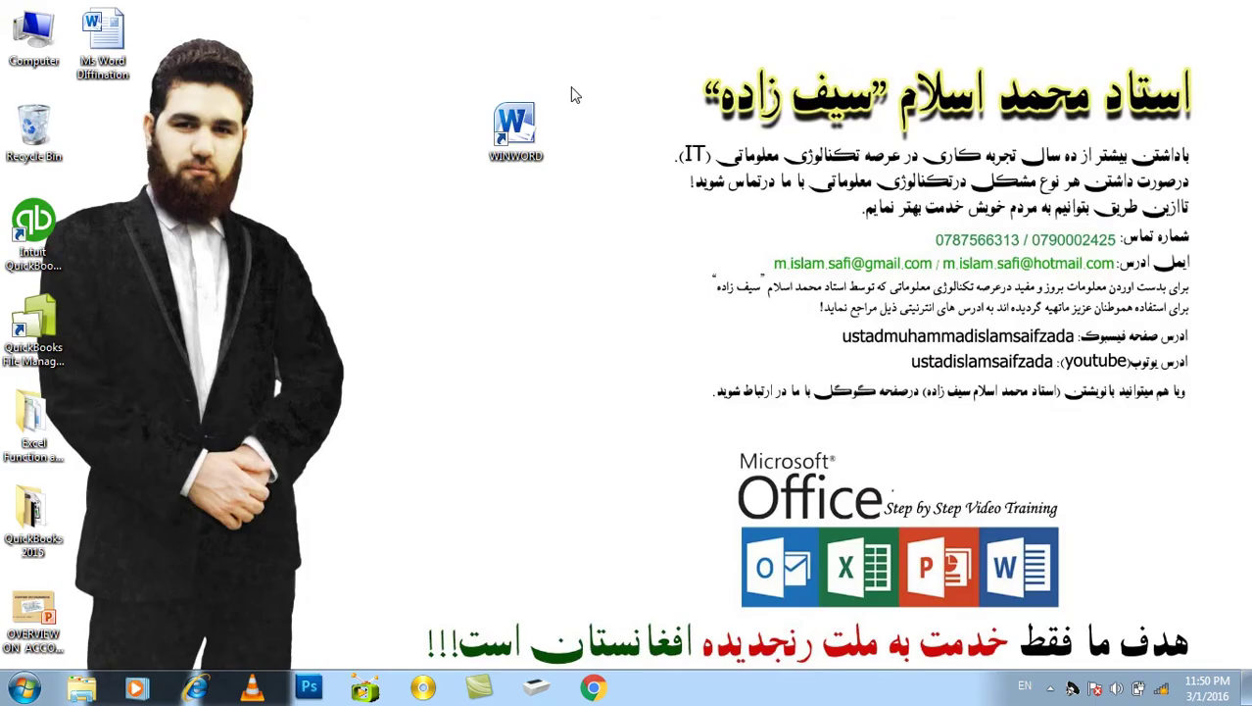
{"action": "left_click_drag", "start_coordinate": [517, 128], "coordinate": [33, 128]}
{"action": "right_click", "coordinate": [26, 147]}
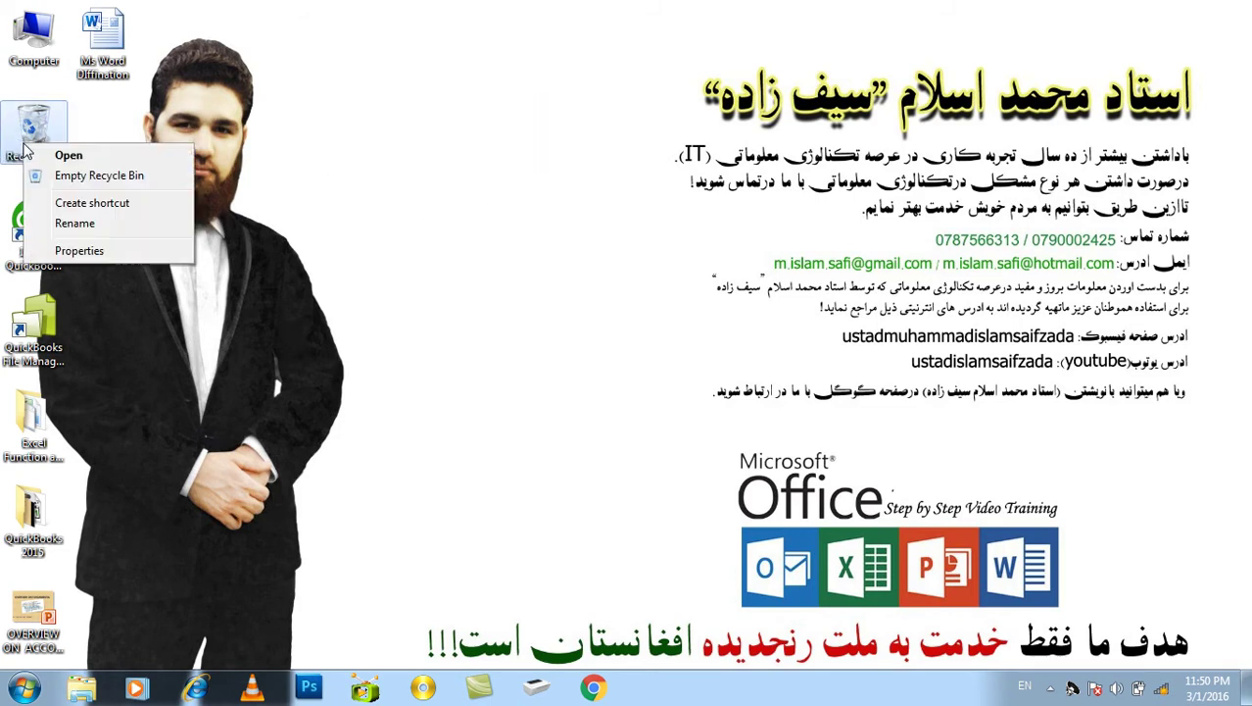
{"action": "left_click", "coordinate": [98, 176]}
{"action": "left_click", "coordinate": [713, 359]}
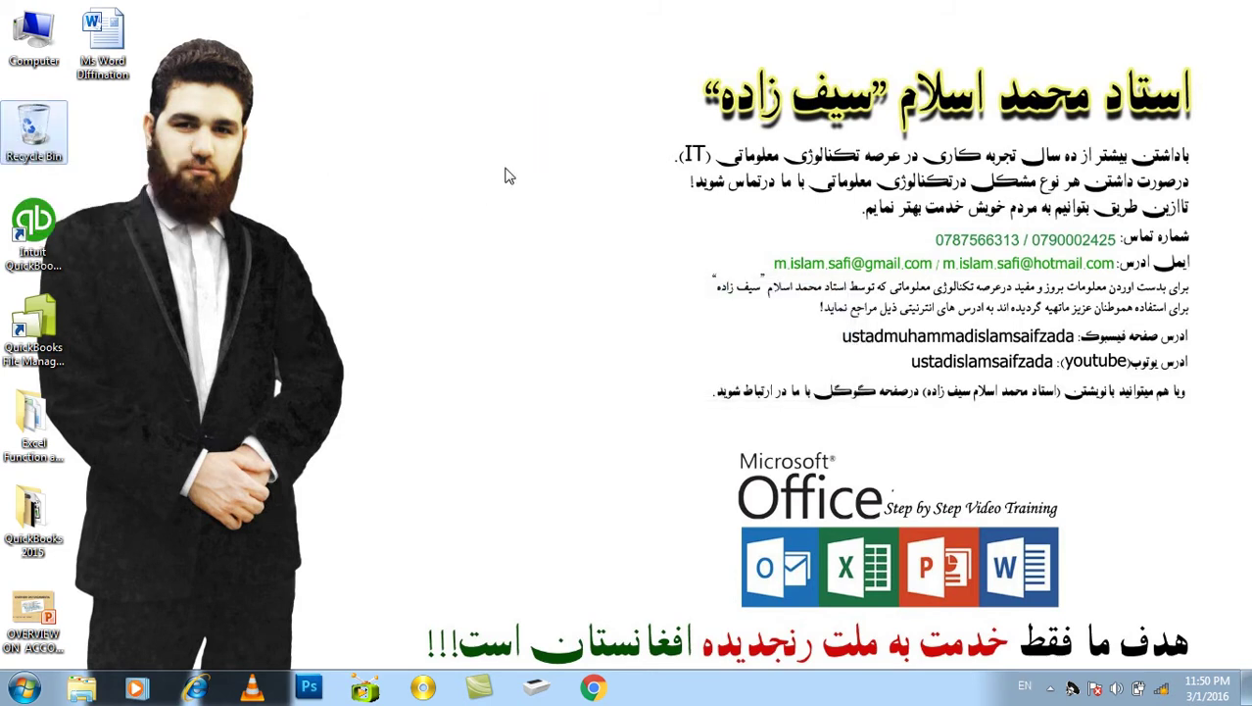
- Refresh the desktop and bring up the Run box with Win+R
{"action": "right_click", "coordinate": [505, 168]}
{"action": "left_click", "coordinate": [569, 230]}
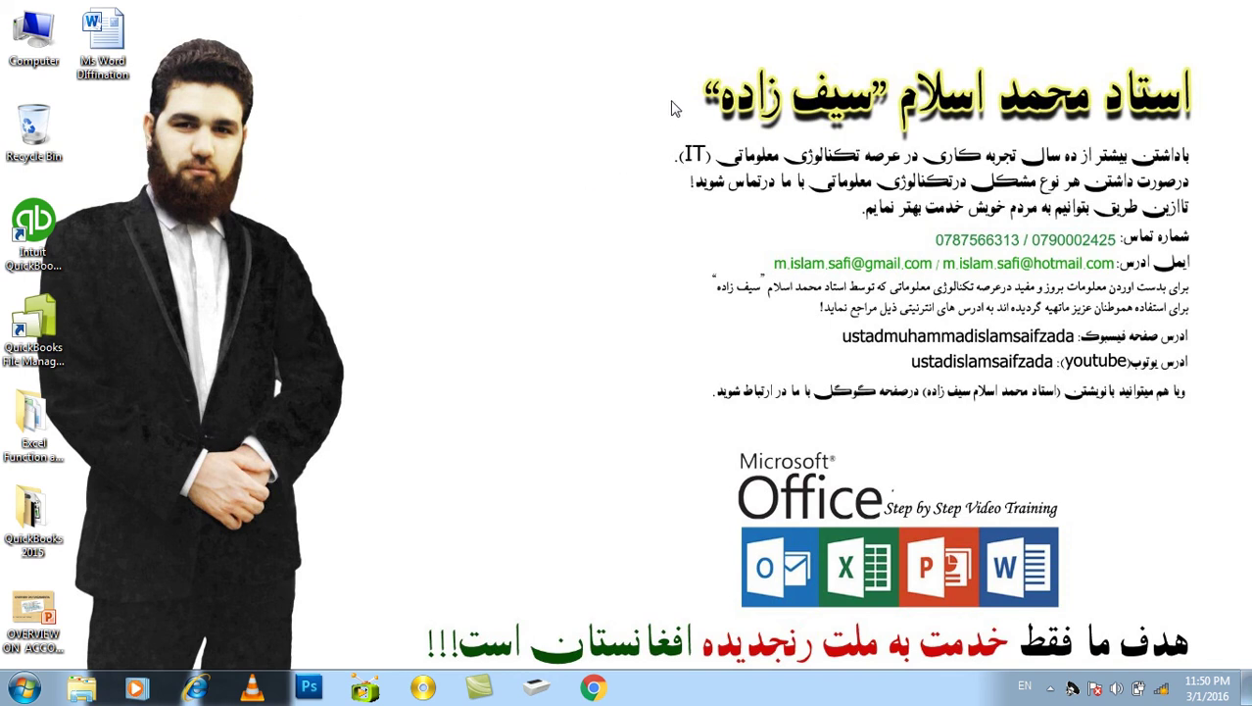
{"action": "left_click", "coordinate": [29, 684]}
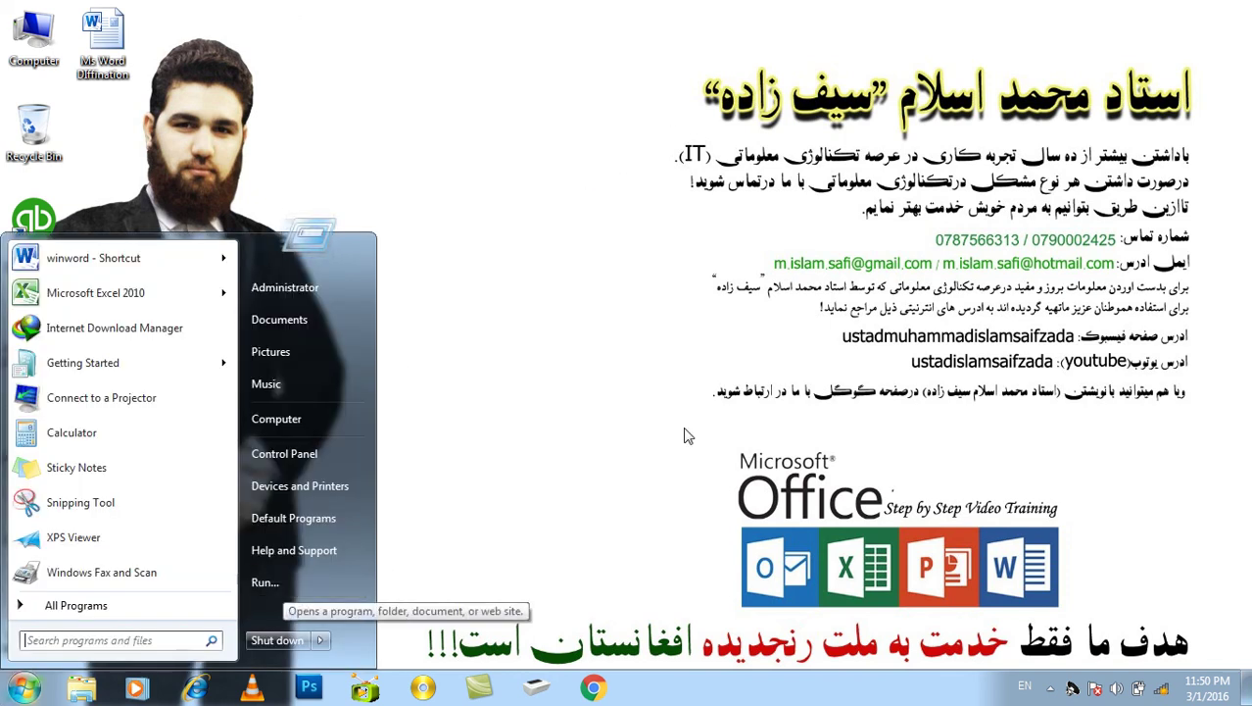
{"action": "left_click", "coordinate": [689, 435]}
{"action": "key", "text": "super+r"}
- Launch Notepad from the Run box and type the command start winword.exe
{"action": "type", "text": "notepas"}
{"action": "key", "text": "BackSpace"}
{"action": "key", "text": "BackSpace"}
{"action": "type", "text": "ad"}
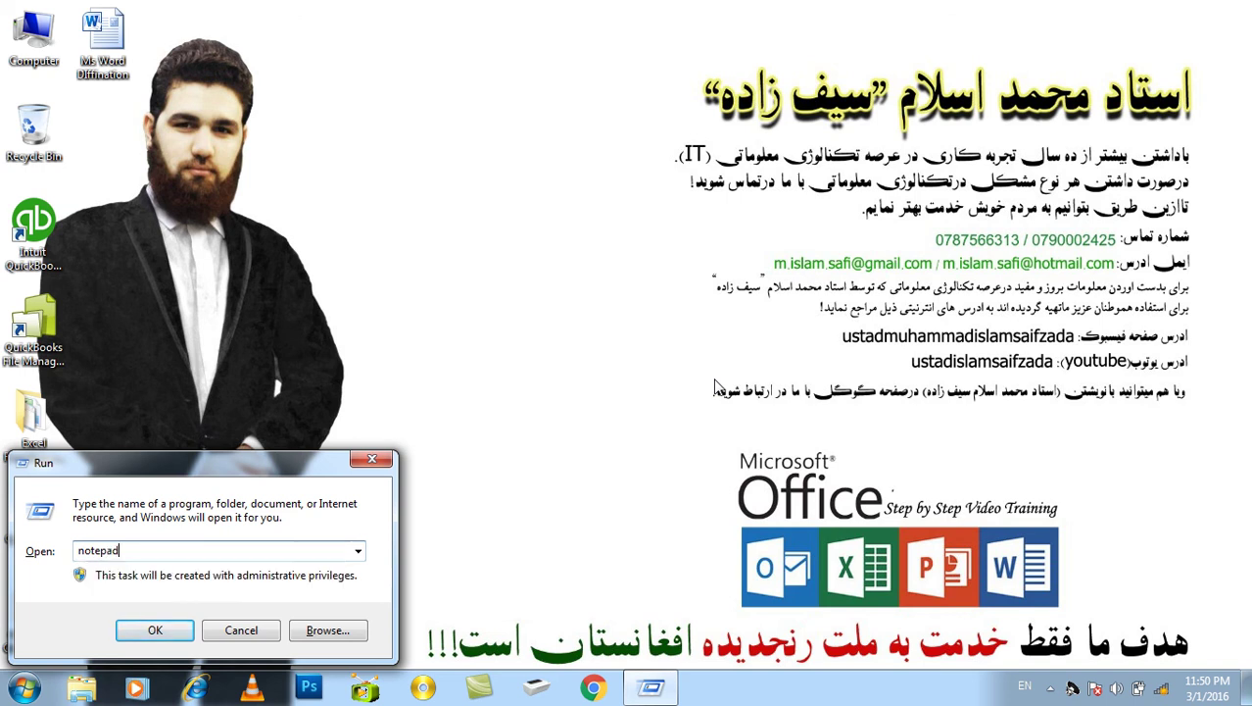
{"action": "key", "text": "Return"}
{"action": "type", "text": "tar"}
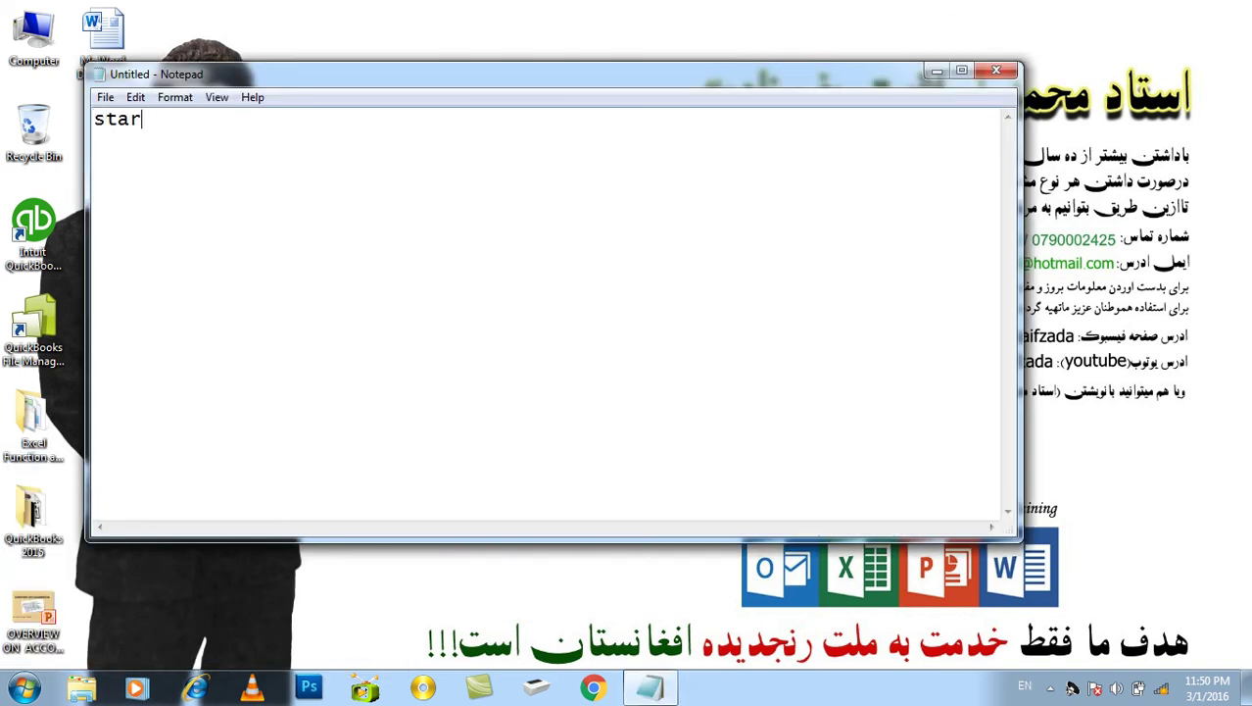
{"action": "type", "text": "t winwro"}
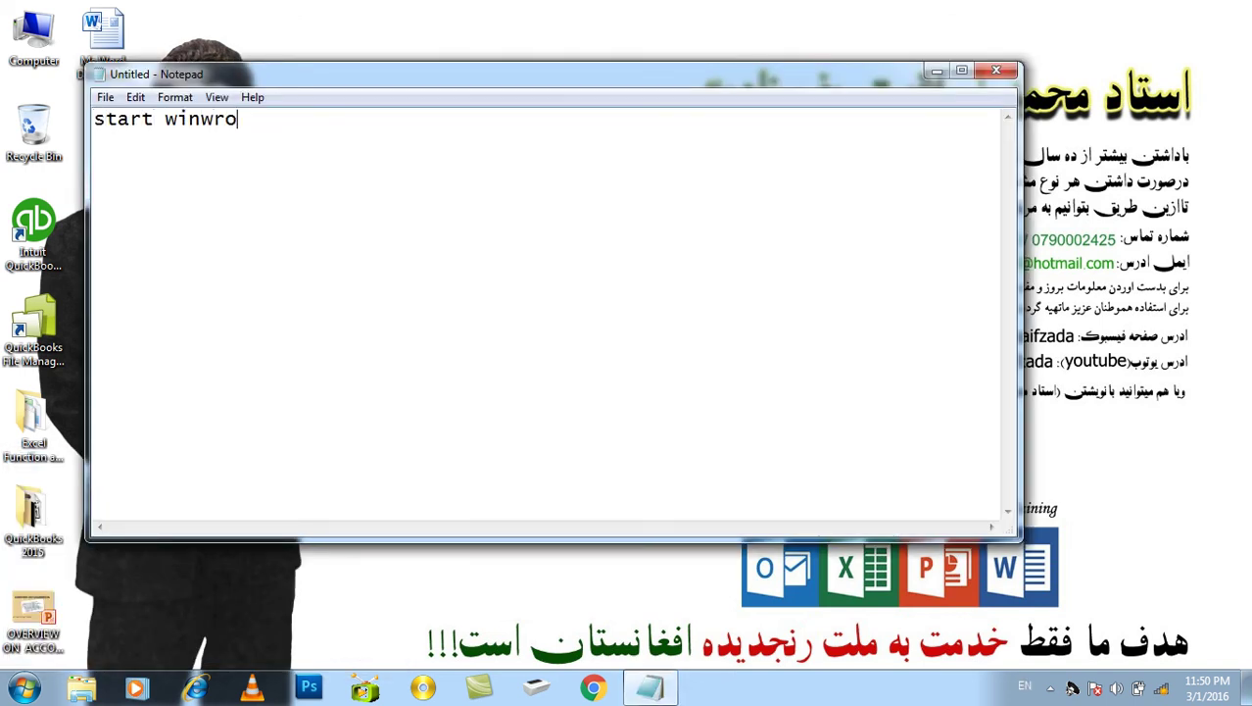
{"action": "key", "text": "BackSpace"}
{"action": "key", "text": "BackSpace"}
{"action": "key", "text": "BackSpace"}
{"action": "key", "text": "BackSpace"}
{"action": "key", "text": "BackSpace"}
{"action": "key", "text": "BackSpace"}
{"action": "type", "text": "winwro"}
{"action": "key", "text": "BackSpace"}
{"action": "key", "text": "BackSpace"}
{"action": "type", "text": "ord.exe"}
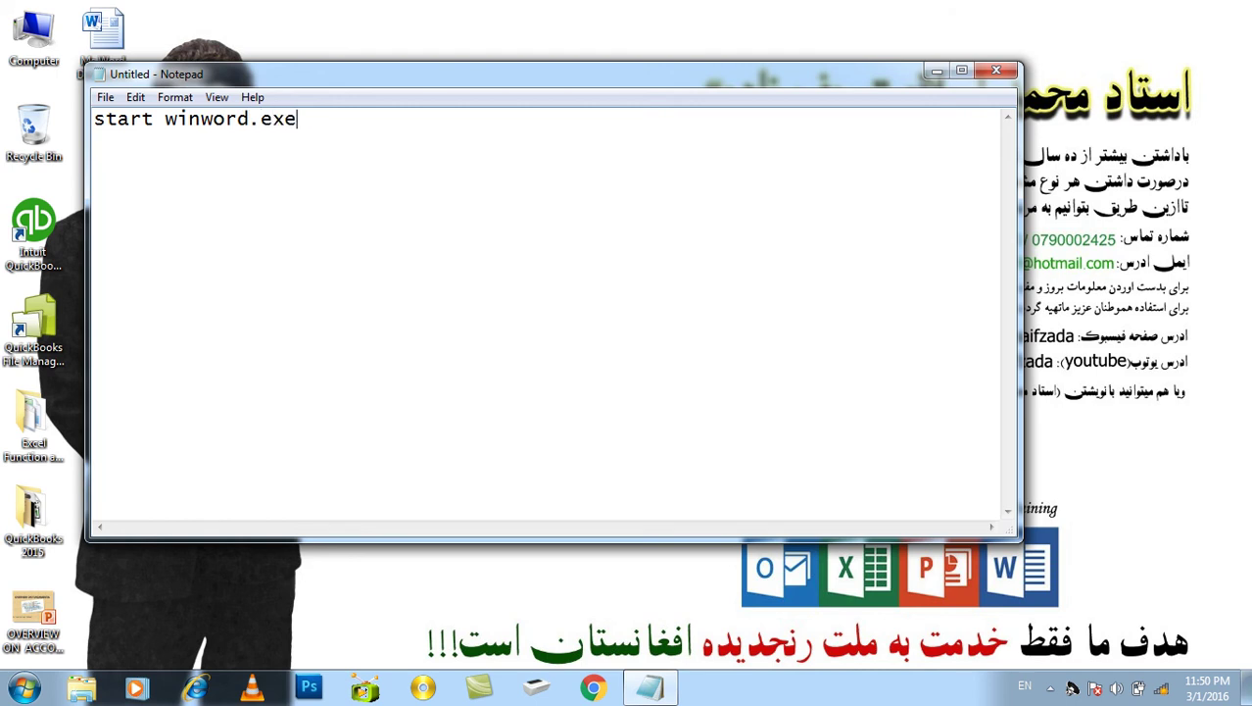
- Save the text on the Desktop as Click to Start Winword.bat, then close Notepad
{"action": "left_click", "coordinate": [105, 97]}
{"action": "left_click", "coordinate": [126, 160]}
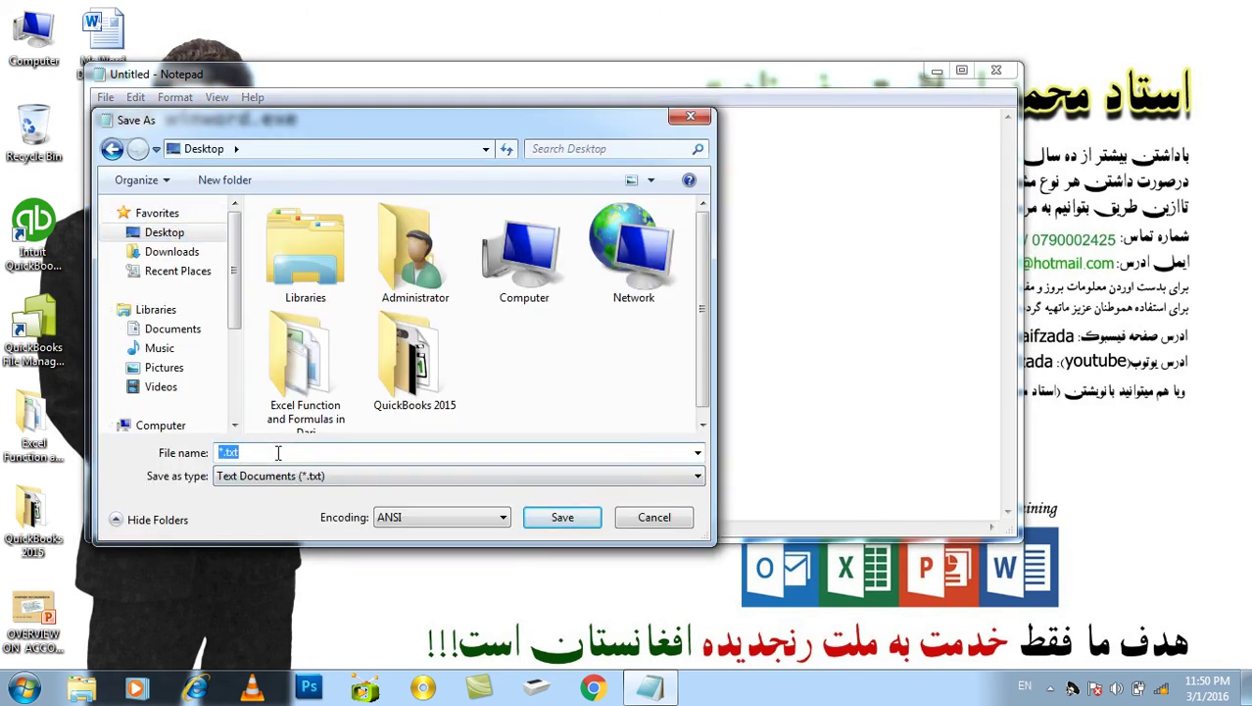
{"action": "type", "text": "Click to Start Winword.bat"}
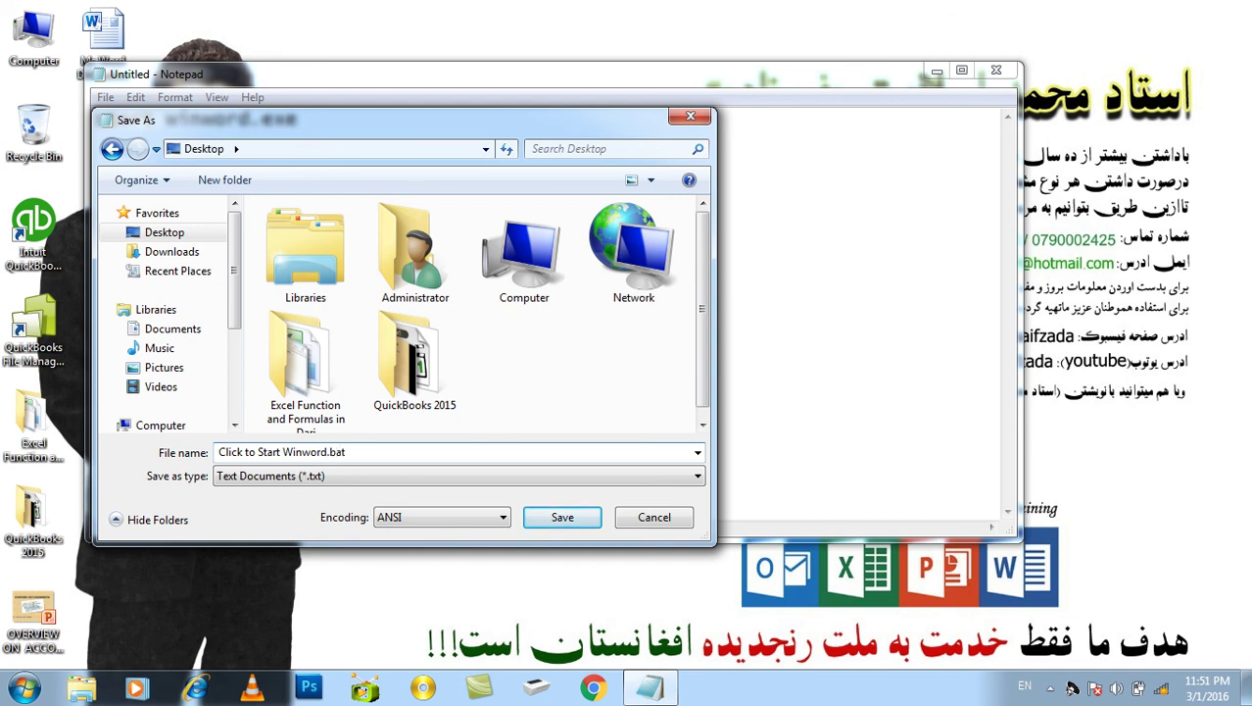
{"action": "left_click", "coordinate": [553, 519]}
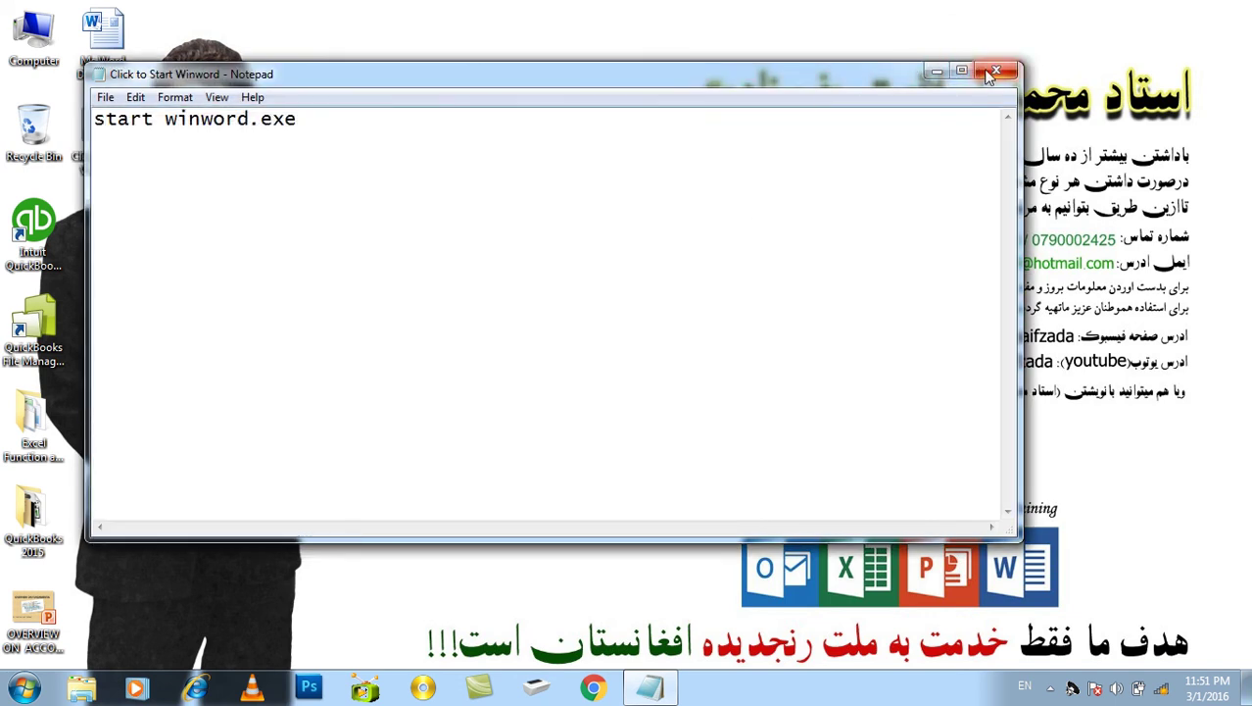
{"action": "left_click", "coordinate": [997, 71]}
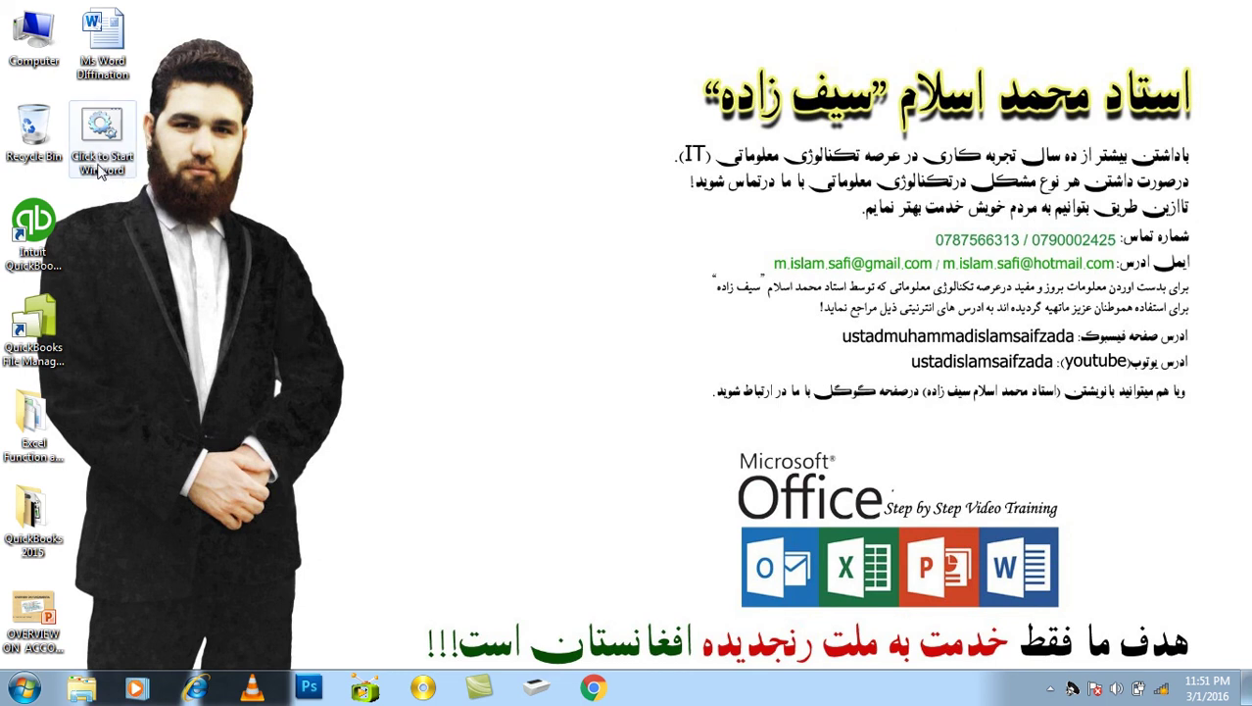
{"action": "double_click", "coordinate": [102, 129]}
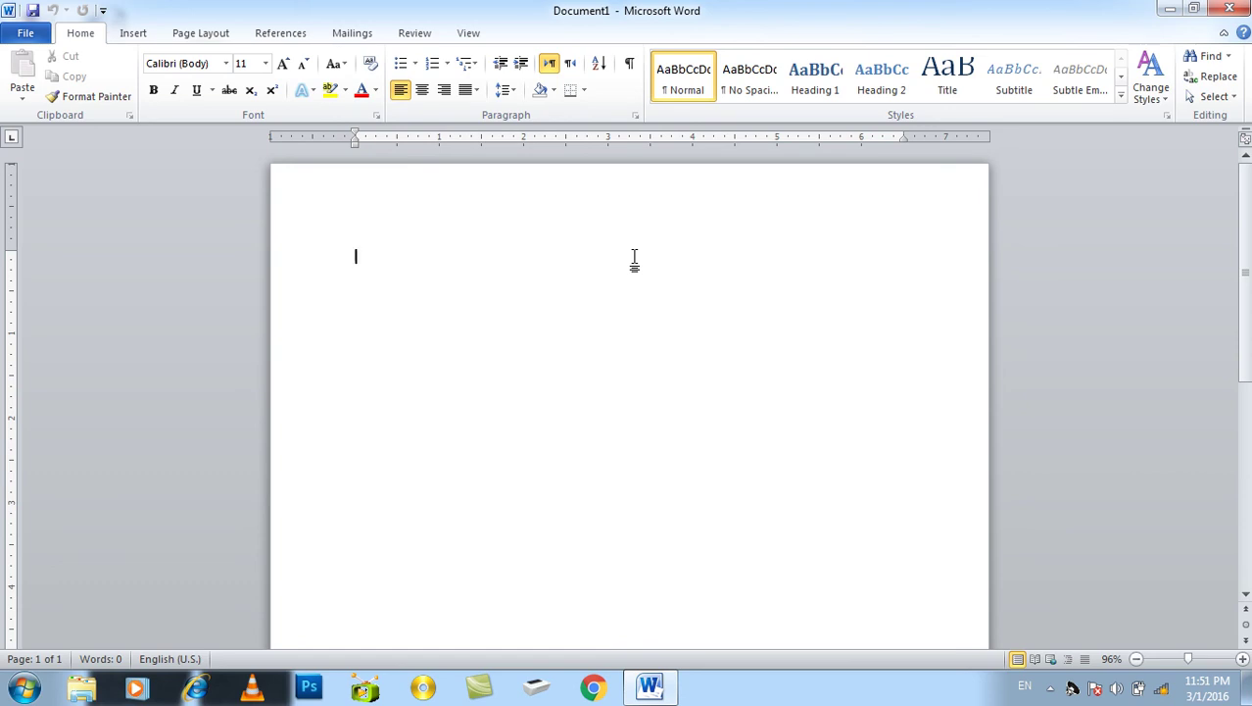
{"action": "left_click", "coordinate": [1230, 8]}
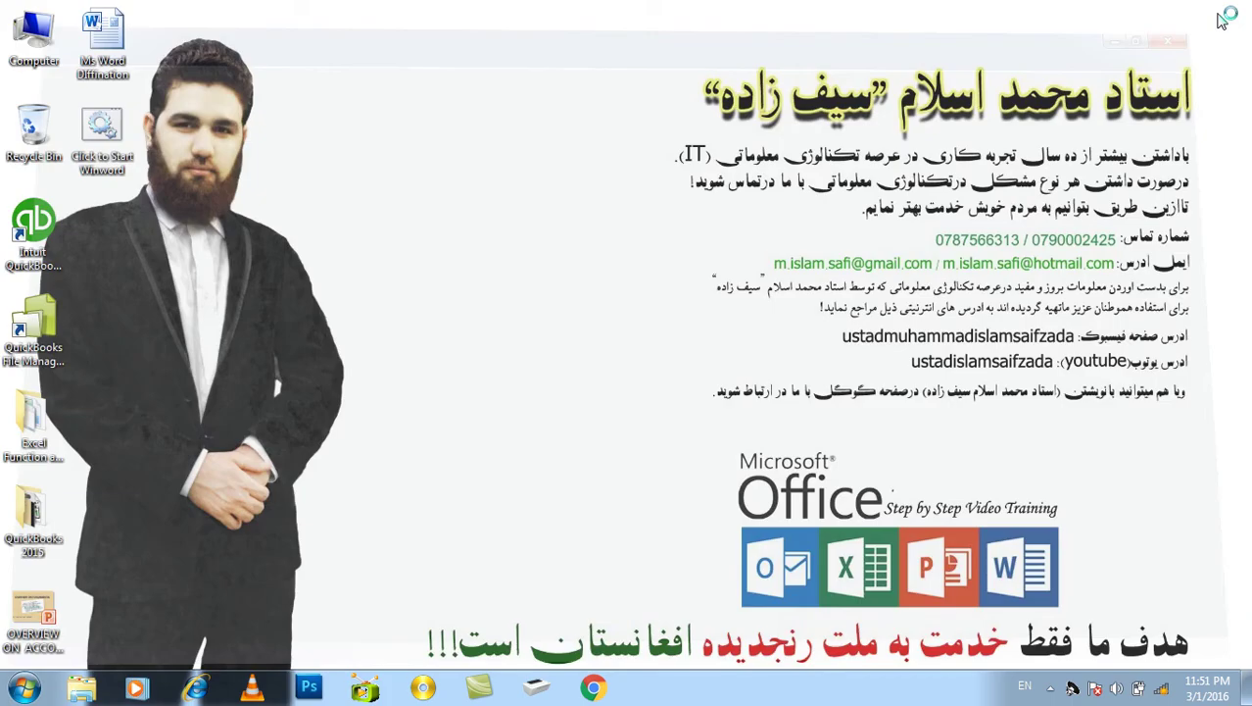
{"action": "double_click", "coordinate": [106, 137]}
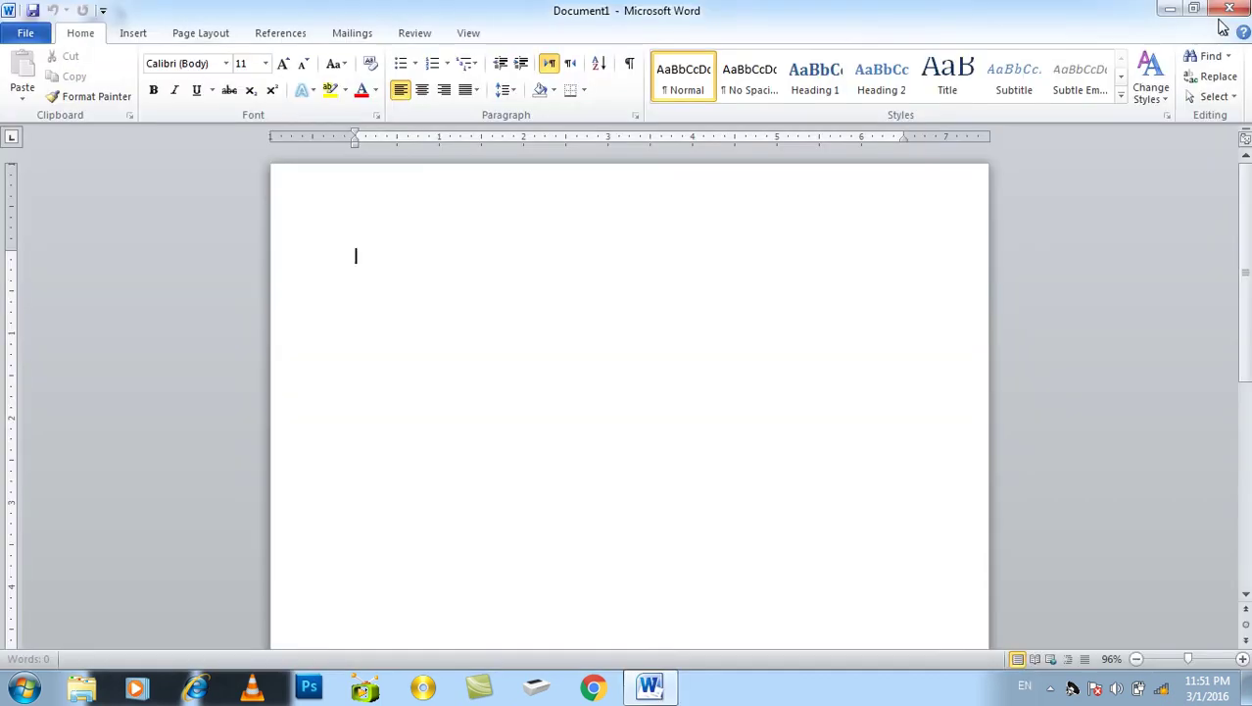
{"action": "left_click", "coordinate": [1232, 10]}
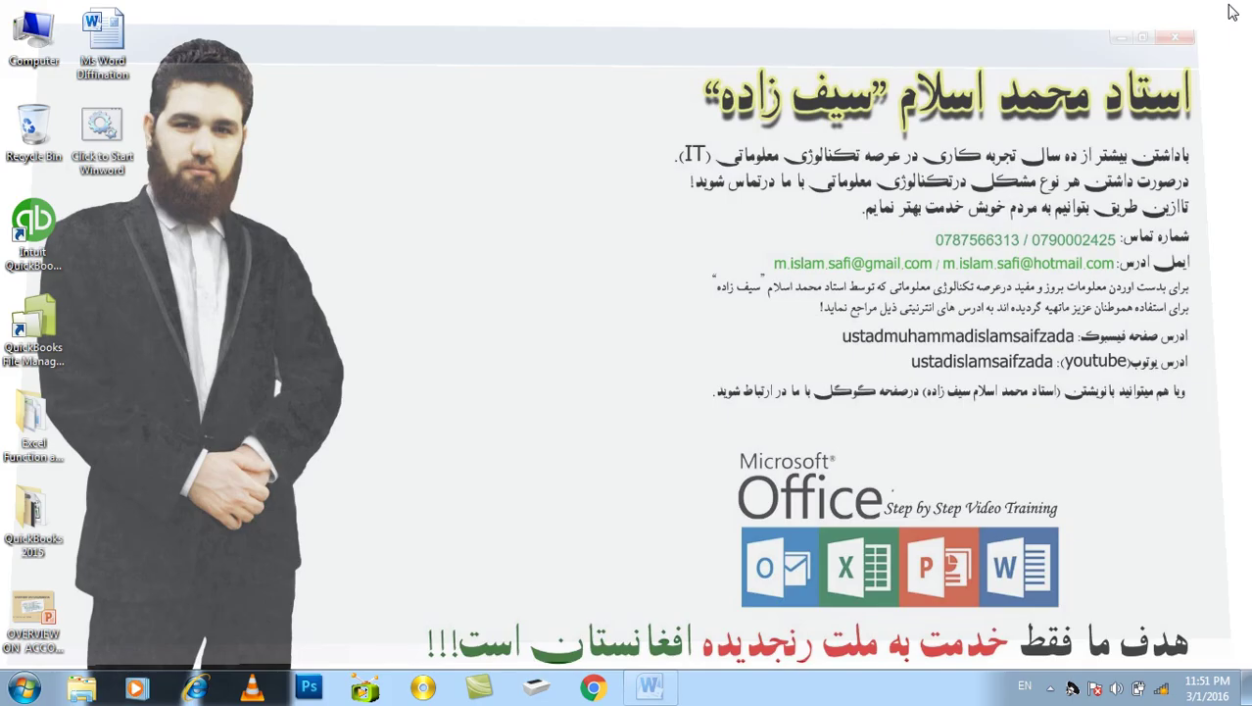
- Refresh the desktop, then open Command Prompt by searching cmd in the Start menu
{"action": "right_click", "coordinate": [667, 103]}
{"action": "left_click", "coordinate": [721, 158]}
{"action": "key", "text": "super+r"}
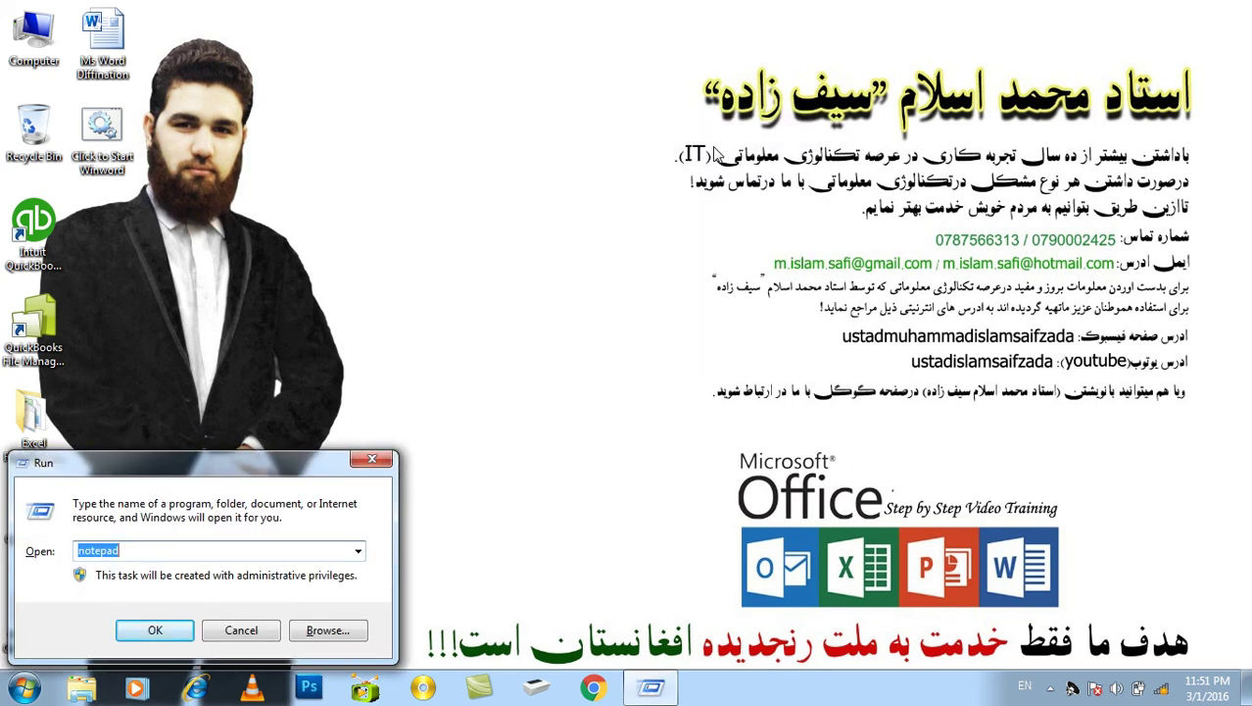
{"action": "key", "text": "Escape"}
{"action": "key", "text": "super"}
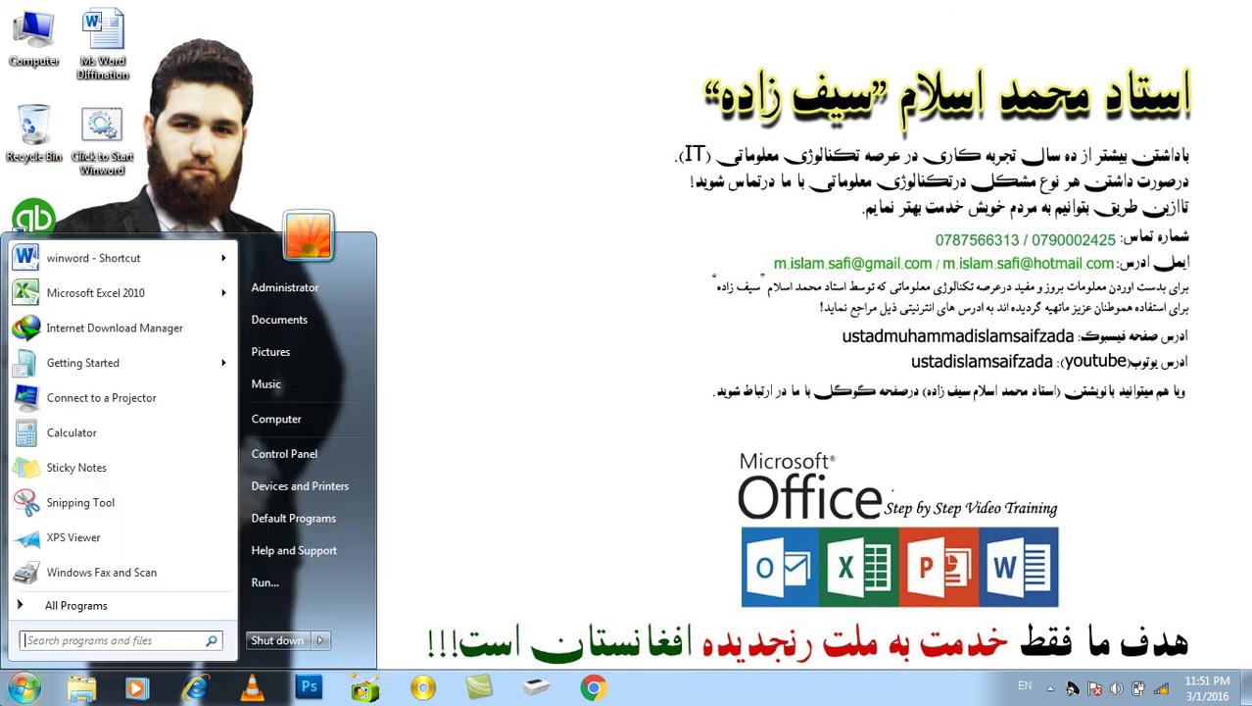
{"action": "left_click", "coordinate": [153, 642]}
{"action": "type", "text": "cmd"}
{"action": "key", "text": "Return"}
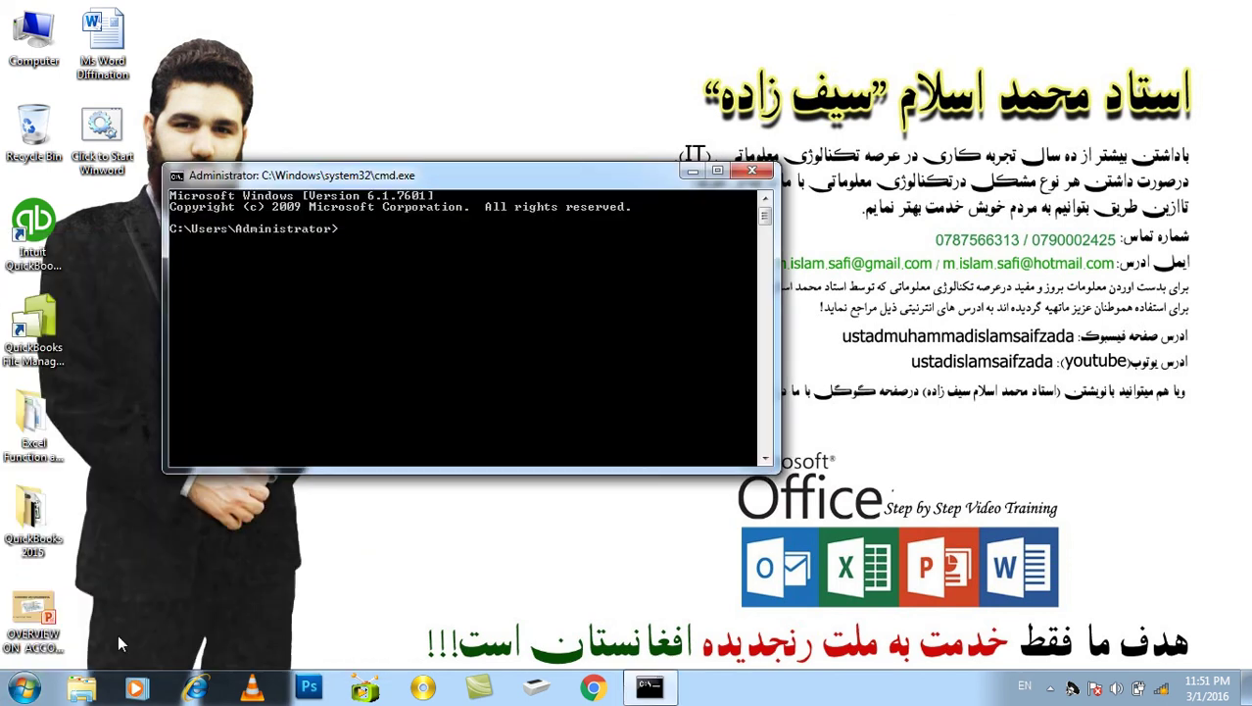
- Run start winword in Command Prompt, then close Word and the prompt window
{"action": "left_click_drag", "start_coordinate": [381, 181], "coordinate": [546, 164]}
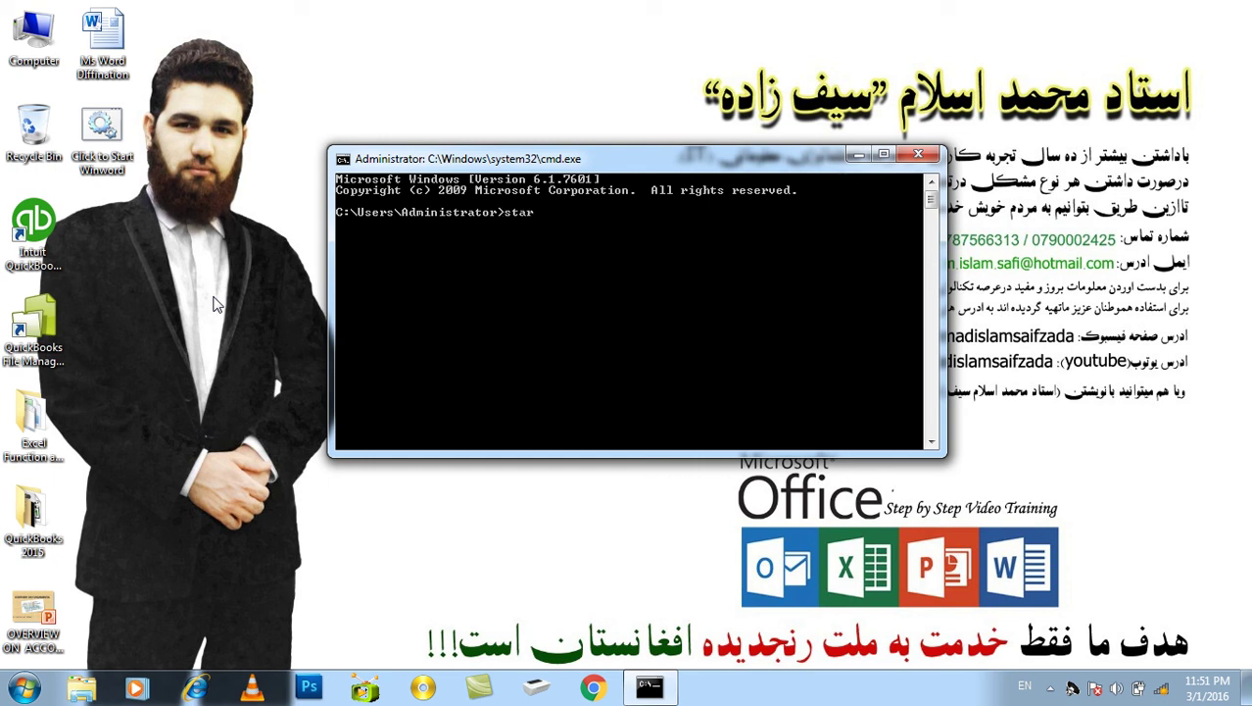
{"action": "type", "text": "inword"}
{"action": "key", "text": "Return"}
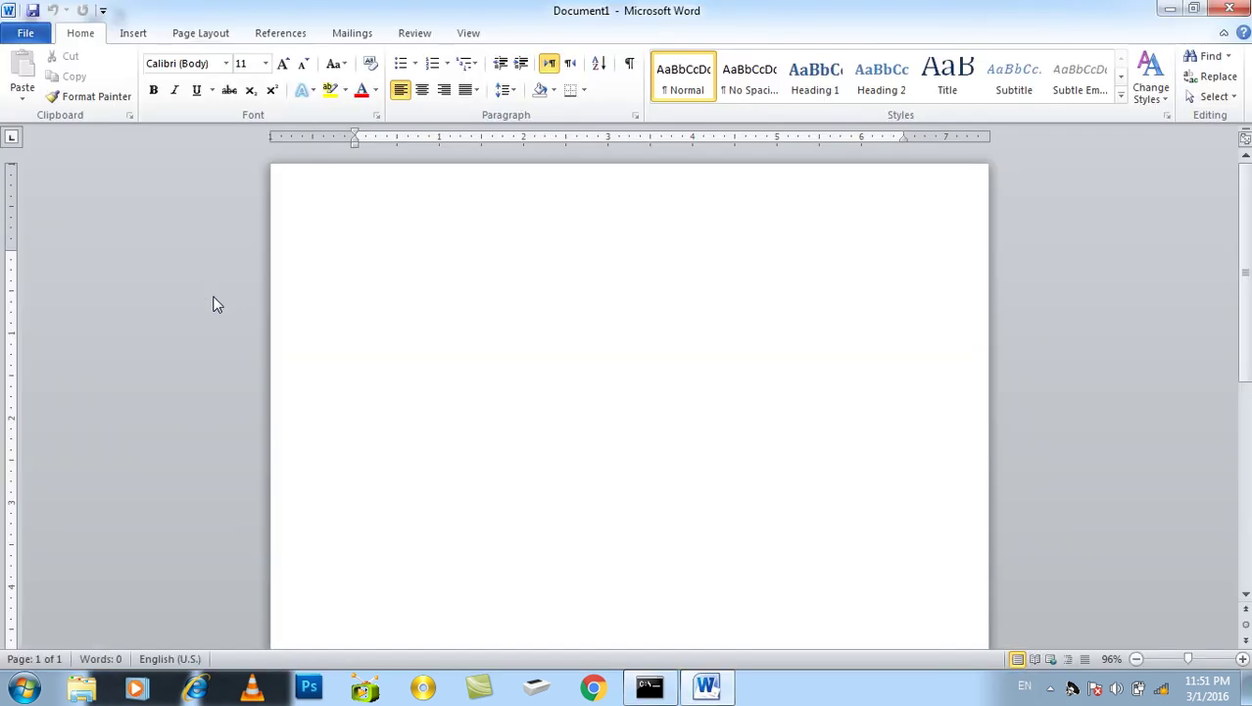
{"action": "left_click", "coordinate": [1237, 12]}
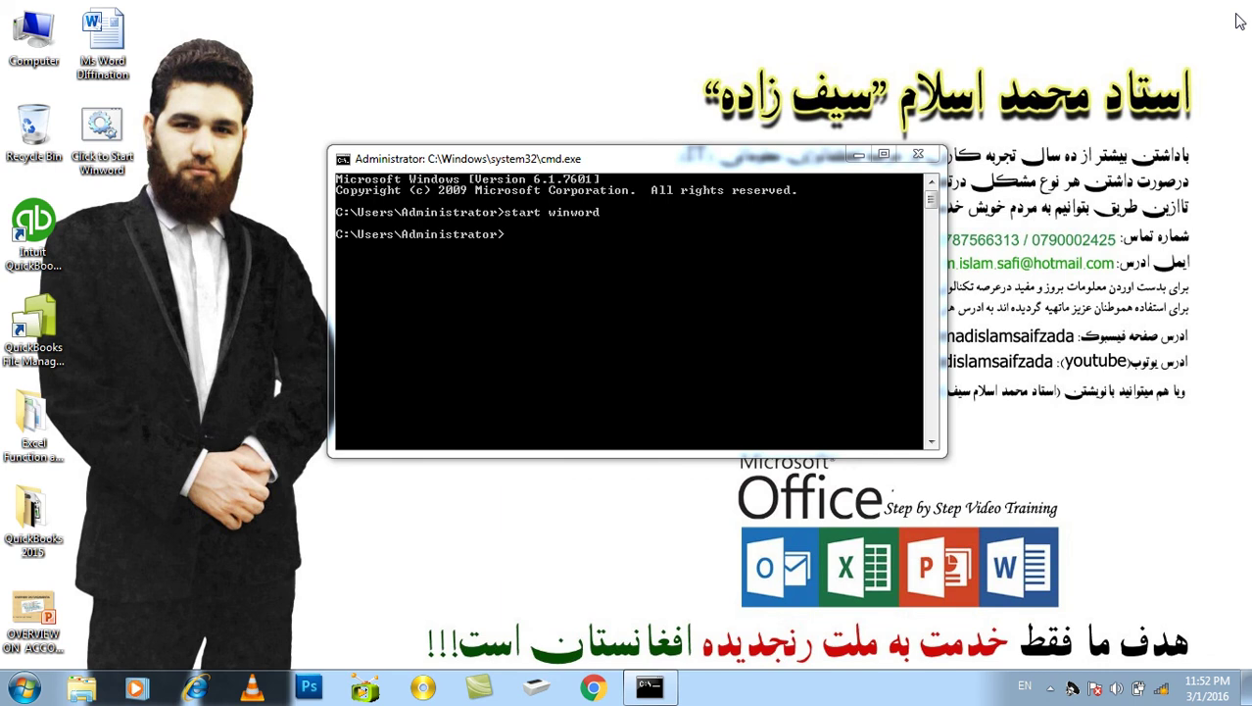
{"action": "left_click", "coordinate": [918, 155]}
- Refresh the desktop, add an Address toolbar to the taskbar, and launch winword from it
{"action": "right_click", "coordinate": [610, 71]}
{"action": "left_click", "coordinate": [639, 123]}
{"action": "right_click", "coordinate": [781, 693]}
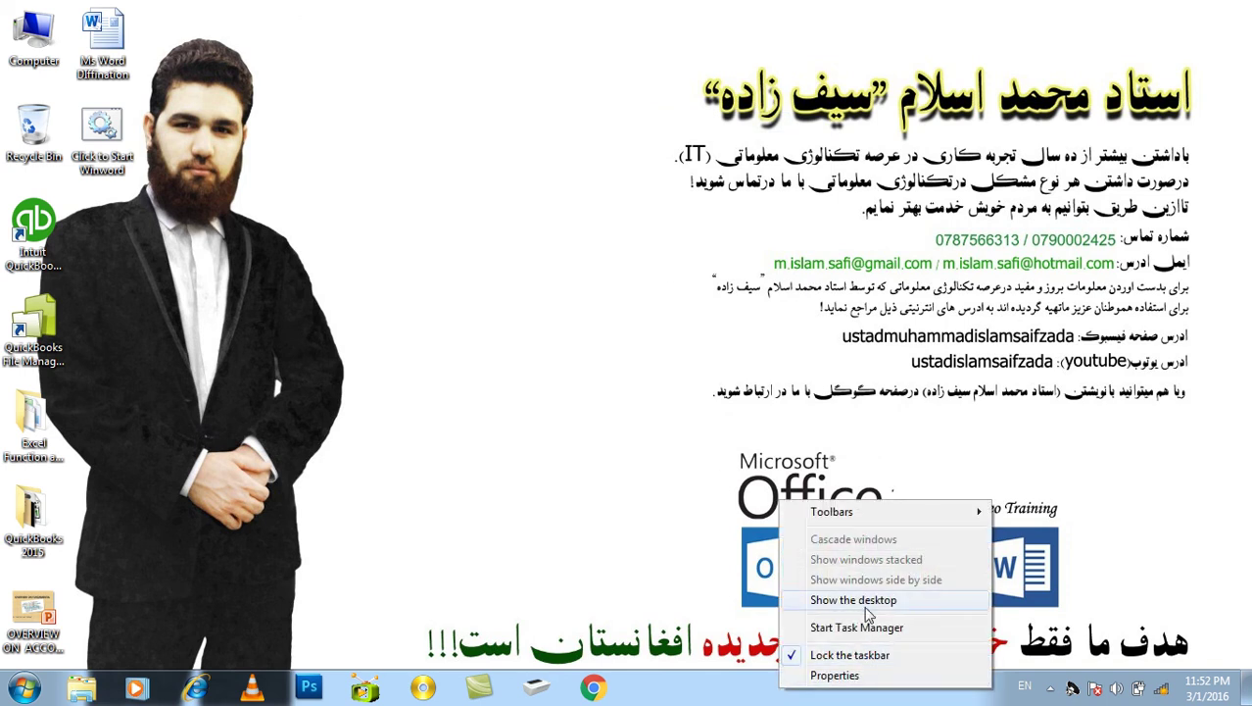
{"action": "mouse_move", "coordinate": [916, 516]}
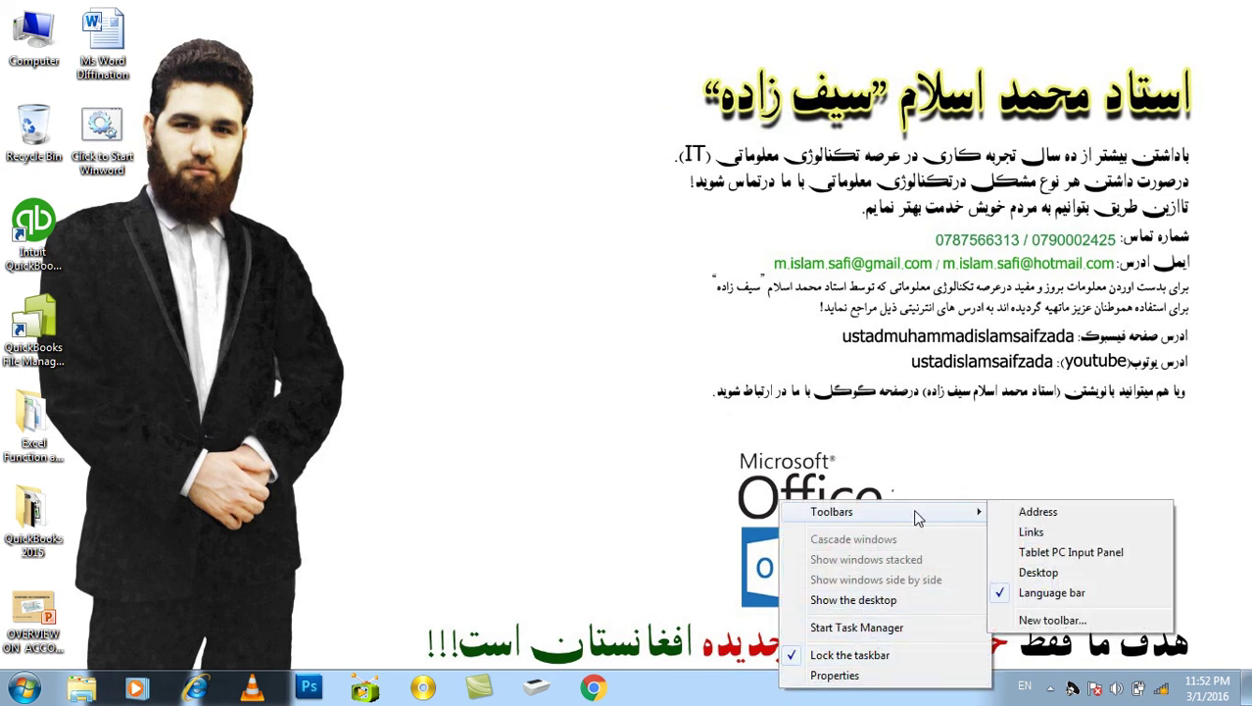
{"action": "left_click", "coordinate": [1019, 511]}
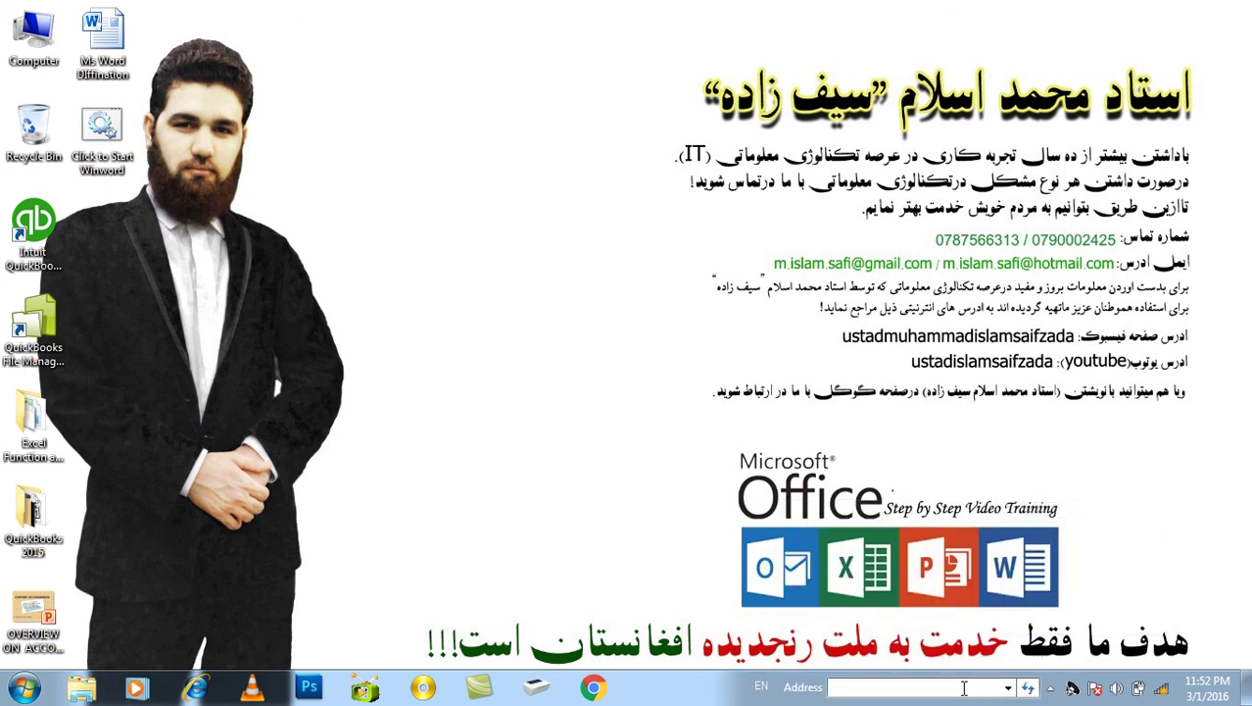
{"action": "left_click", "coordinate": [965, 688]}
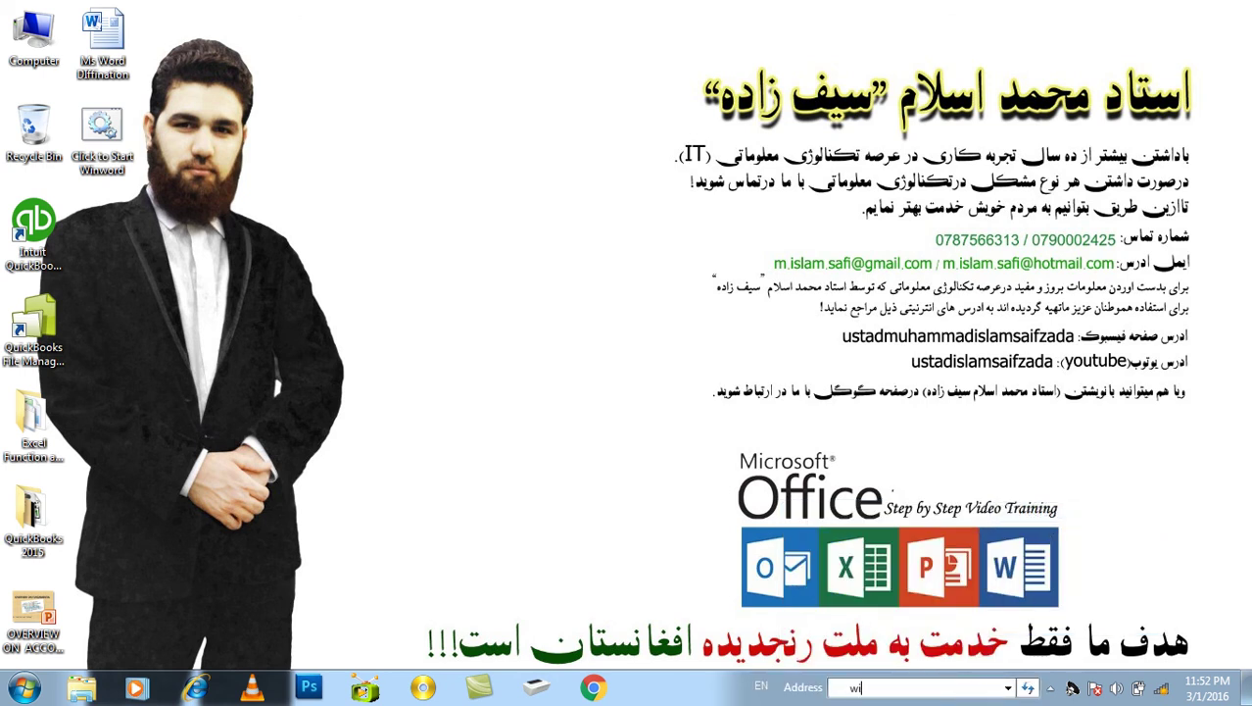
{"action": "type", "text": "nword"}
{"action": "key", "text": "Return"}
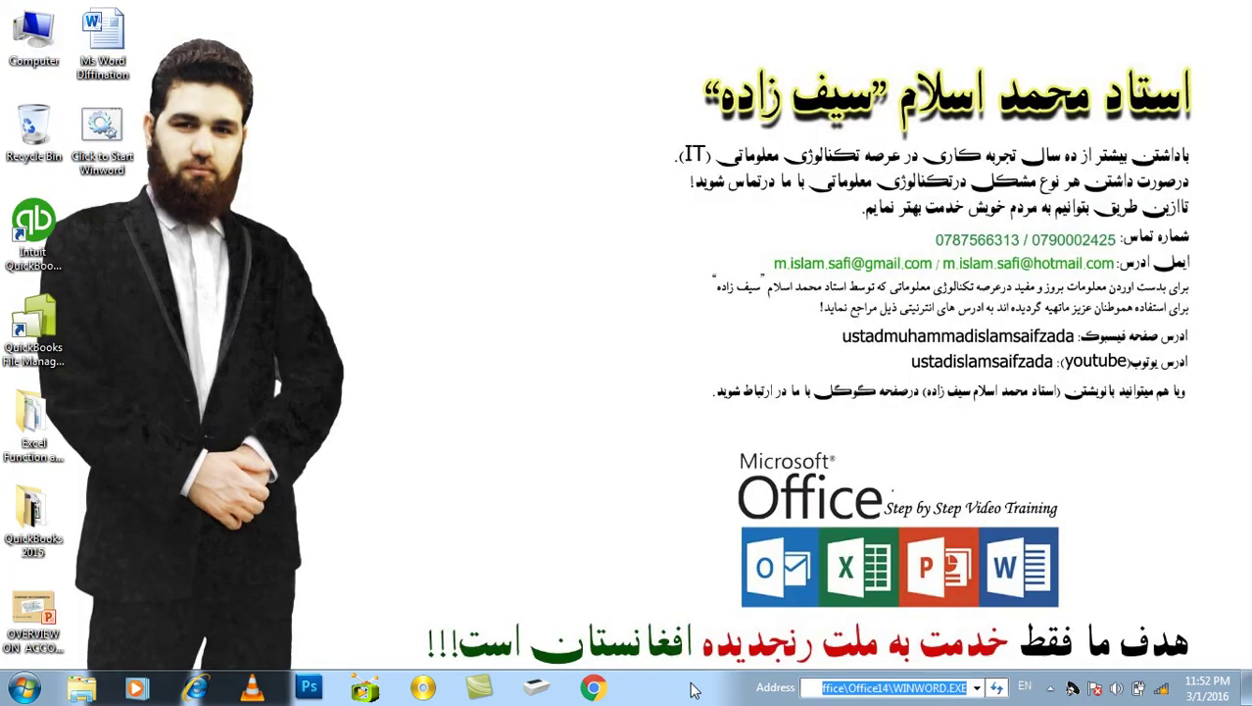
- Remove the Address toolbar from the taskbar
{"action": "right_click", "coordinate": [693, 689]}
{"action": "mouse_move", "coordinate": [740, 499]}
{"action": "left_click", "coordinate": [1020, 508]}
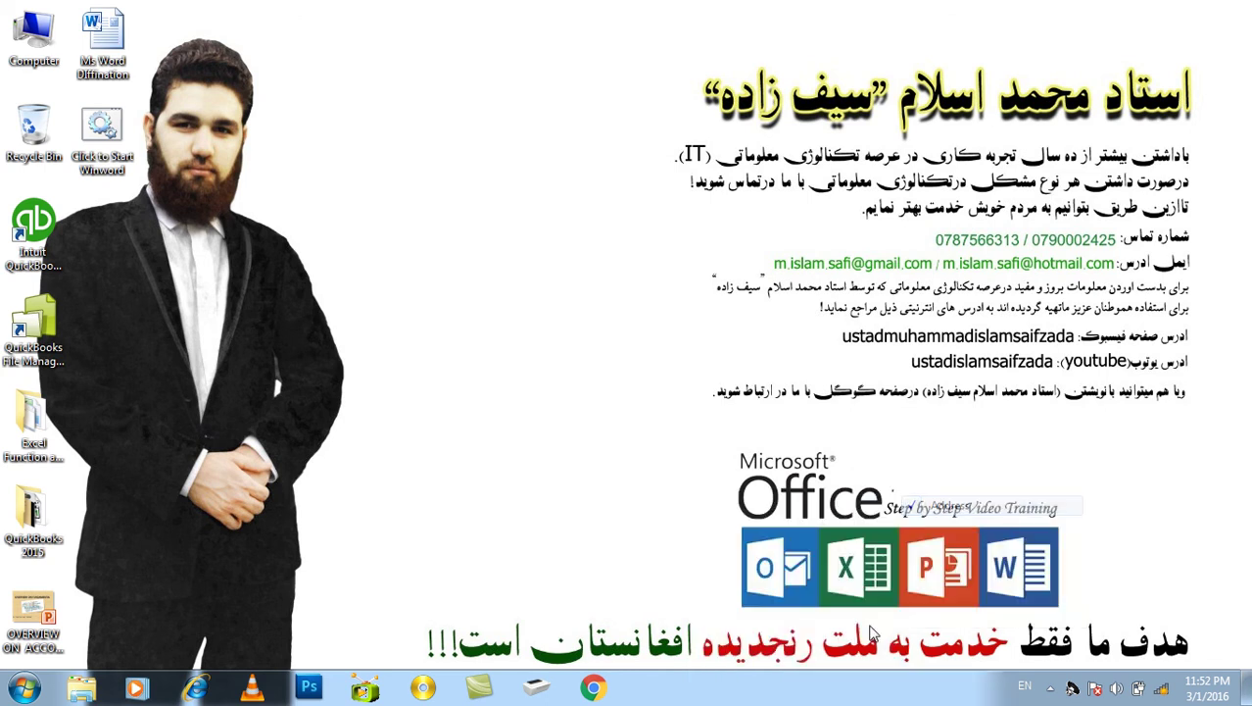
{"action": "right_click", "coordinate": [830, 691]}
- Create a New Toolbar from C:\Program Files (x86)\Microsoft Office\Office14
{"action": "mouse_move", "coordinate": [887, 502]}
{"action": "left_click", "coordinate": [1145, 608]}
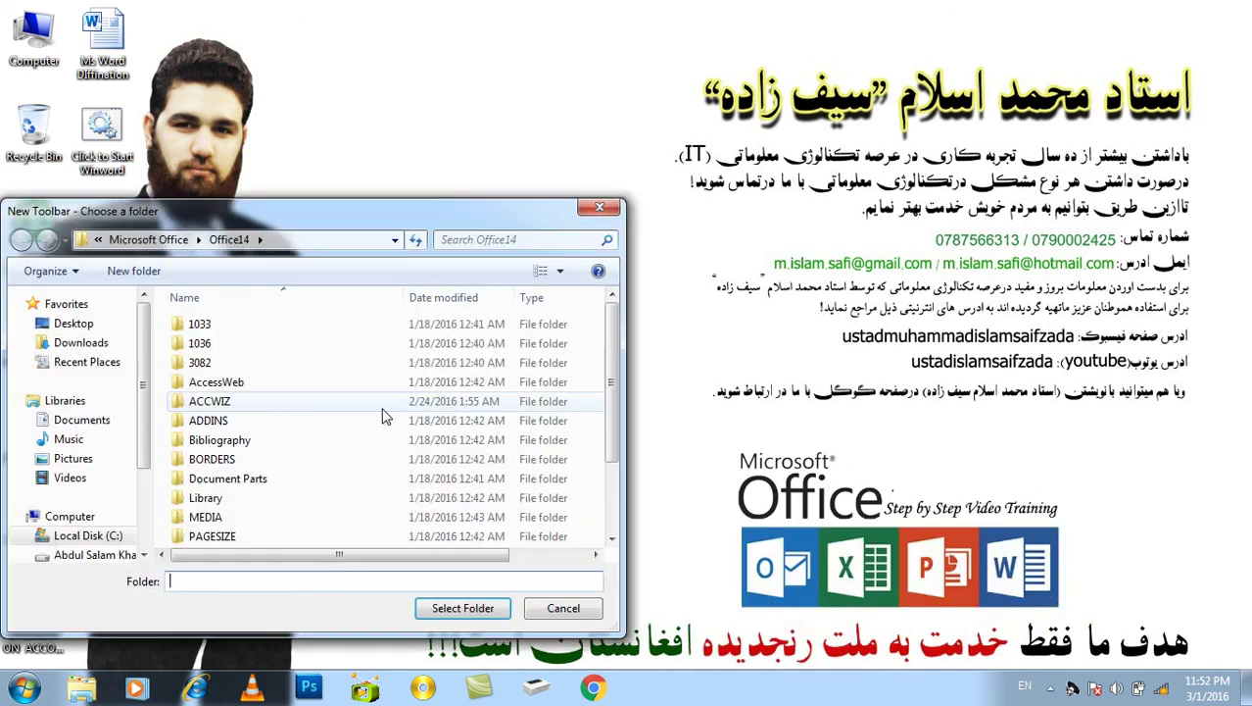
{"action": "left_click", "coordinate": [110, 536]}
{"action": "double_click", "coordinate": [235, 497]}
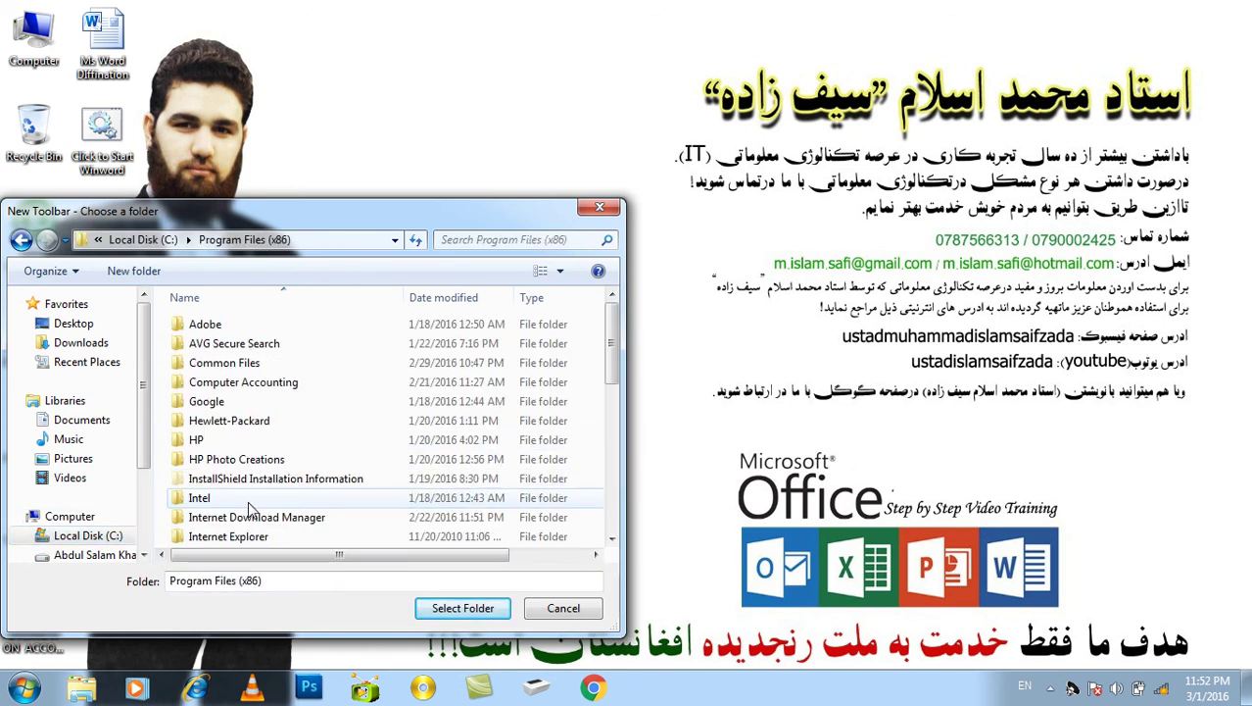
{"action": "scroll", "coordinate": [300, 506], "scroll_direction": "down", "scroll_amount": 2}
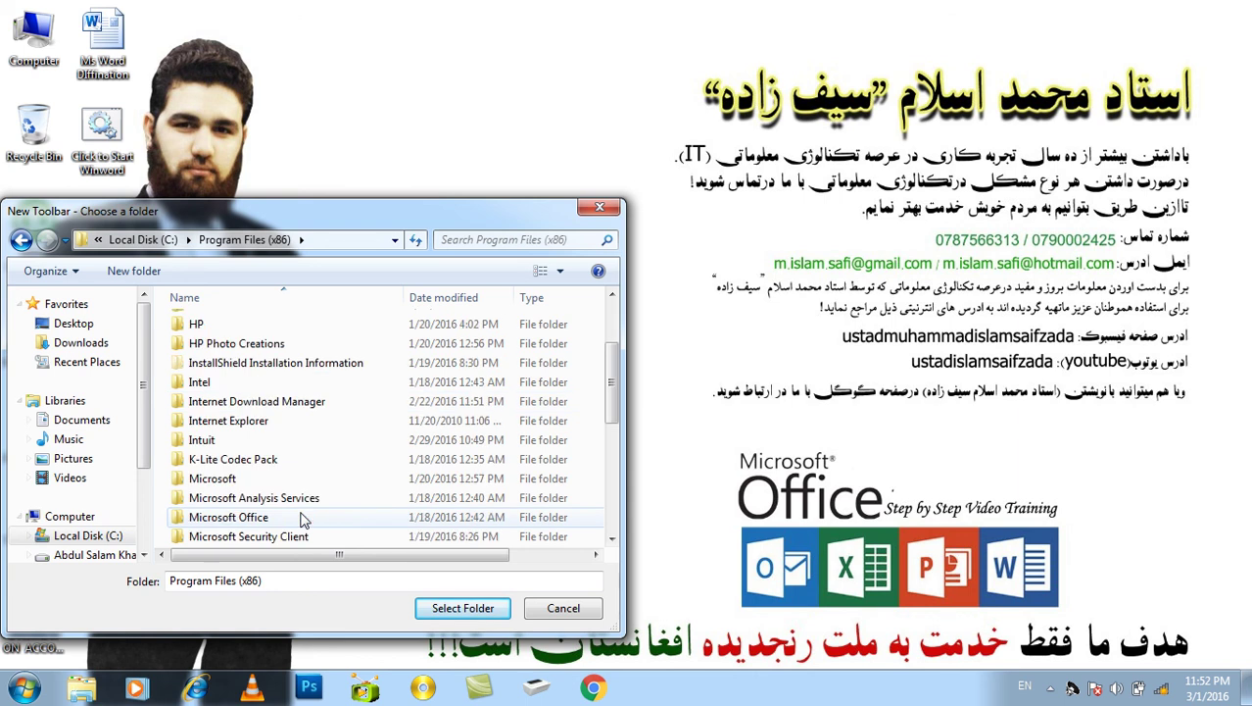
{"action": "scroll", "coordinate": [301, 506], "scroll_direction": "down", "scroll_amount": 1}
{"action": "scroll", "coordinate": [301, 507], "scroll_direction": "down", "scroll_amount": 1}
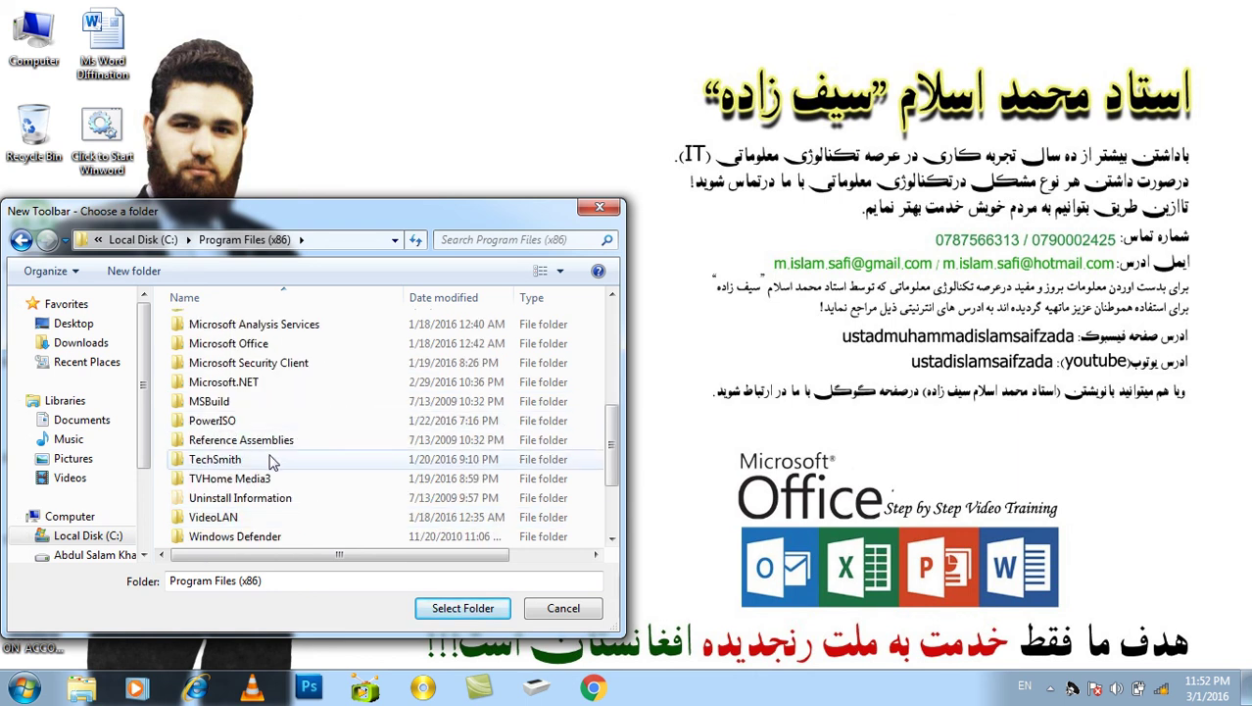
{"action": "scroll", "coordinate": [275, 456], "scroll_direction": "up", "scroll_amount": 1}
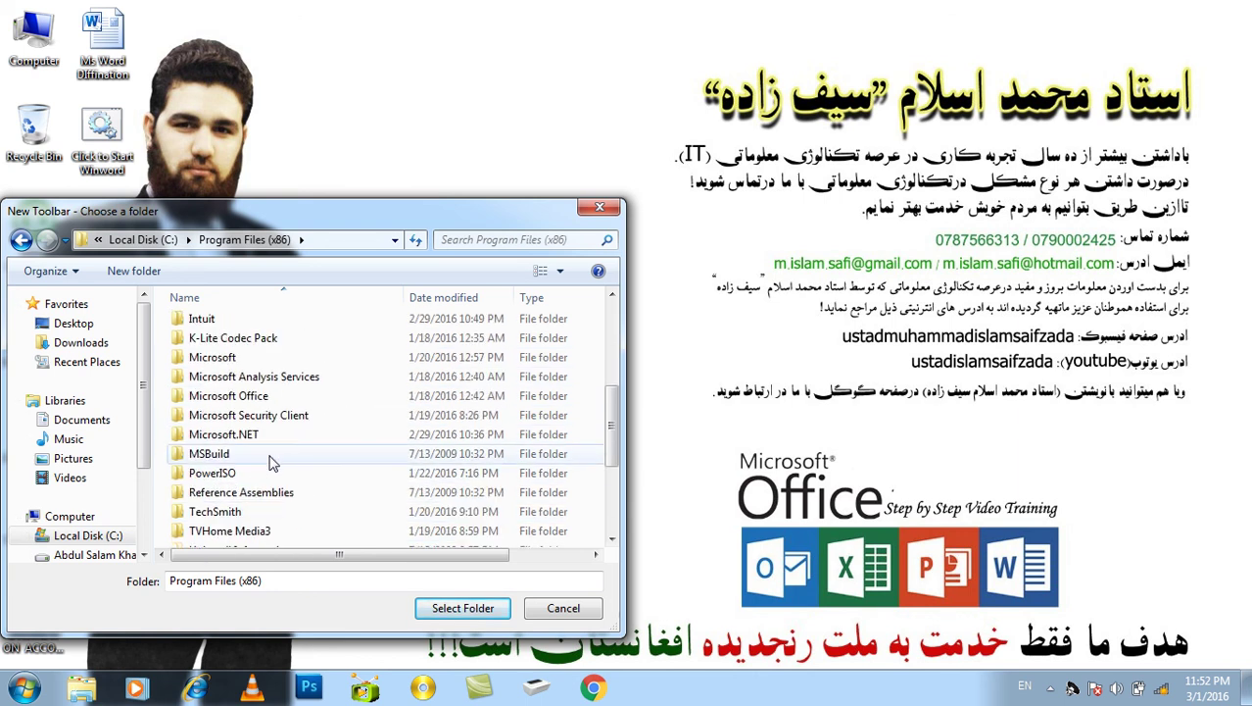
{"action": "double_click", "coordinate": [253, 395]}
{"action": "left_click", "coordinate": [215, 349]}
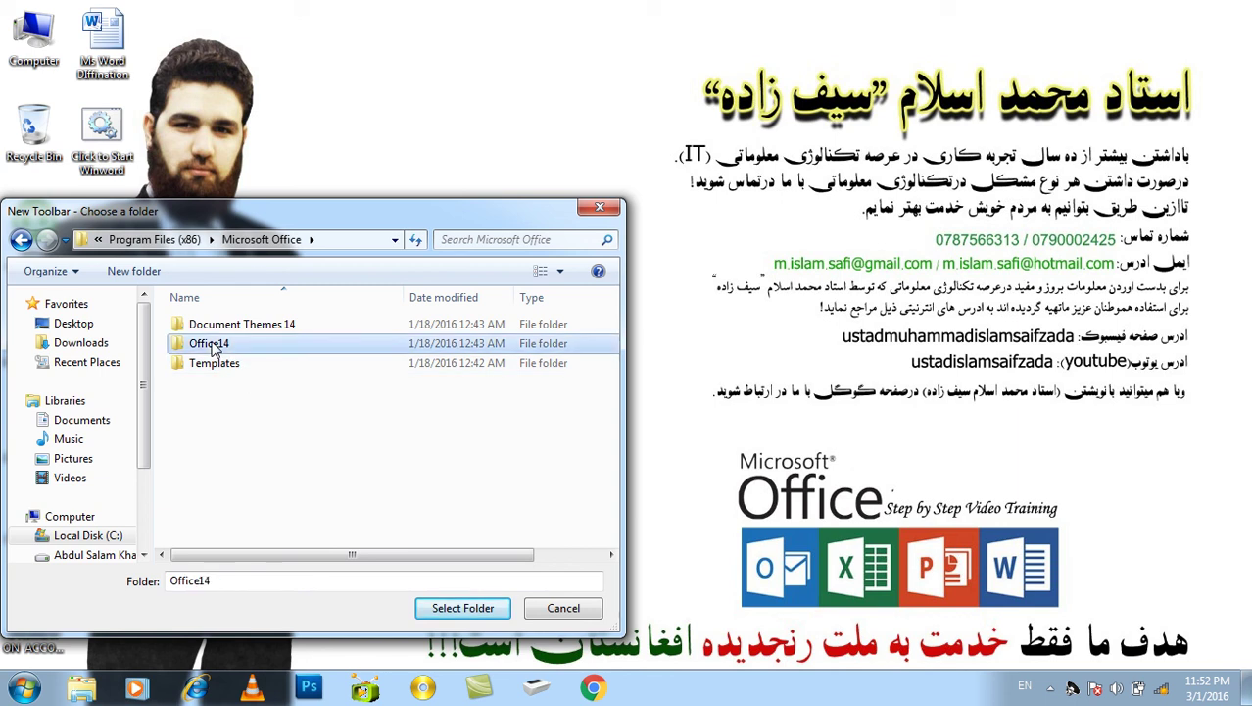
{"action": "left_click", "coordinate": [214, 349]}
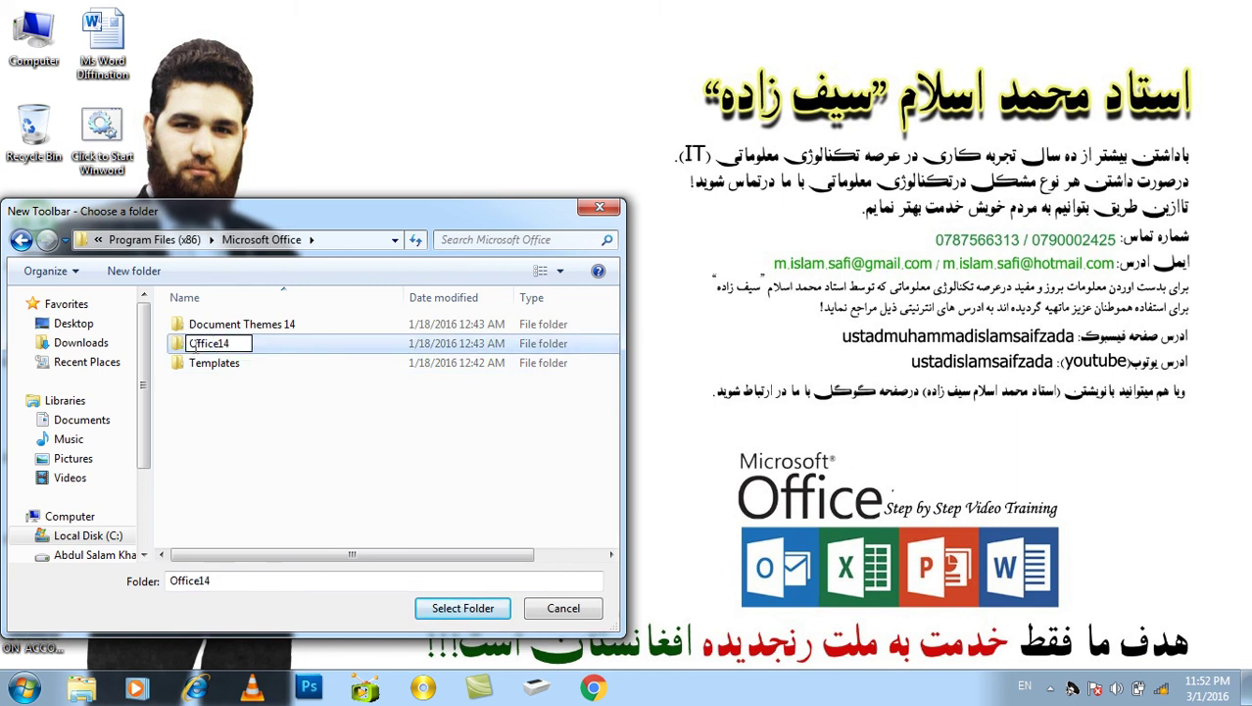
{"action": "left_click", "coordinate": [180, 354]}
{"action": "left_click", "coordinate": [452, 606]}
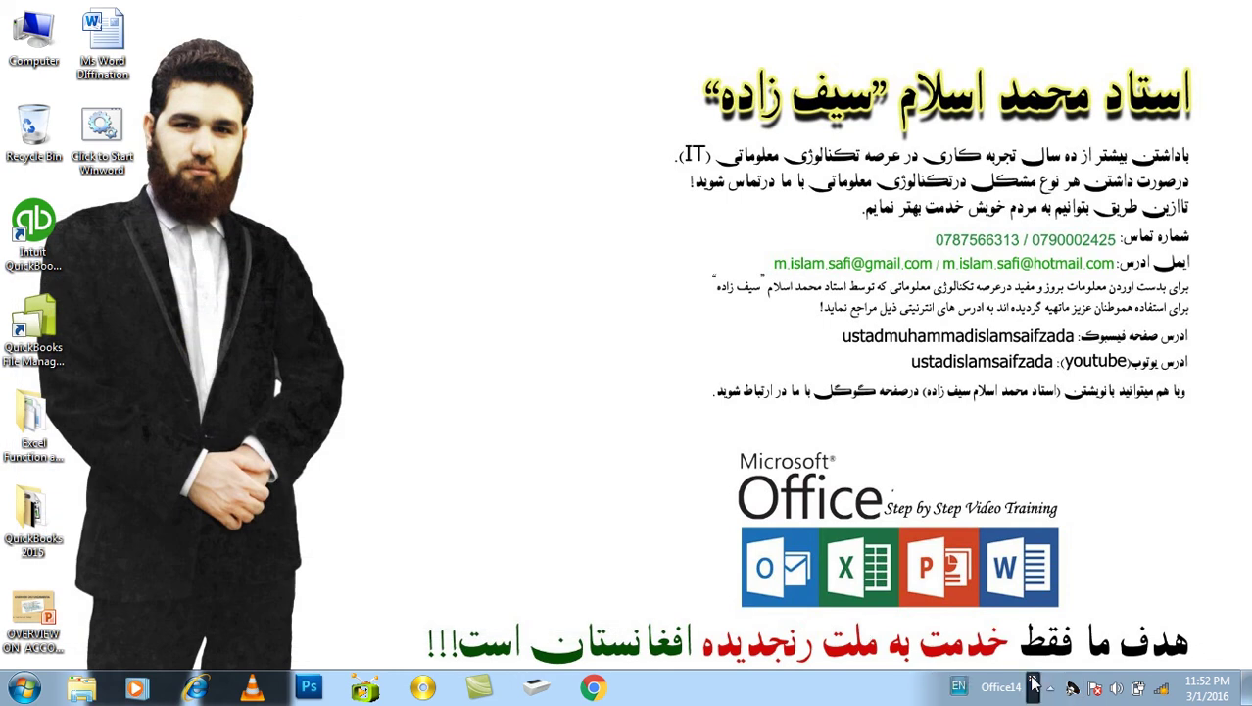
- Launch WINWORD from the end of the Office14 toolbar list, then close Word
{"action": "left_click", "coordinate": [1032, 685]}
{"action": "scroll", "coordinate": [1048, 647], "scroll_direction": "down", "scroll_amount": 1}
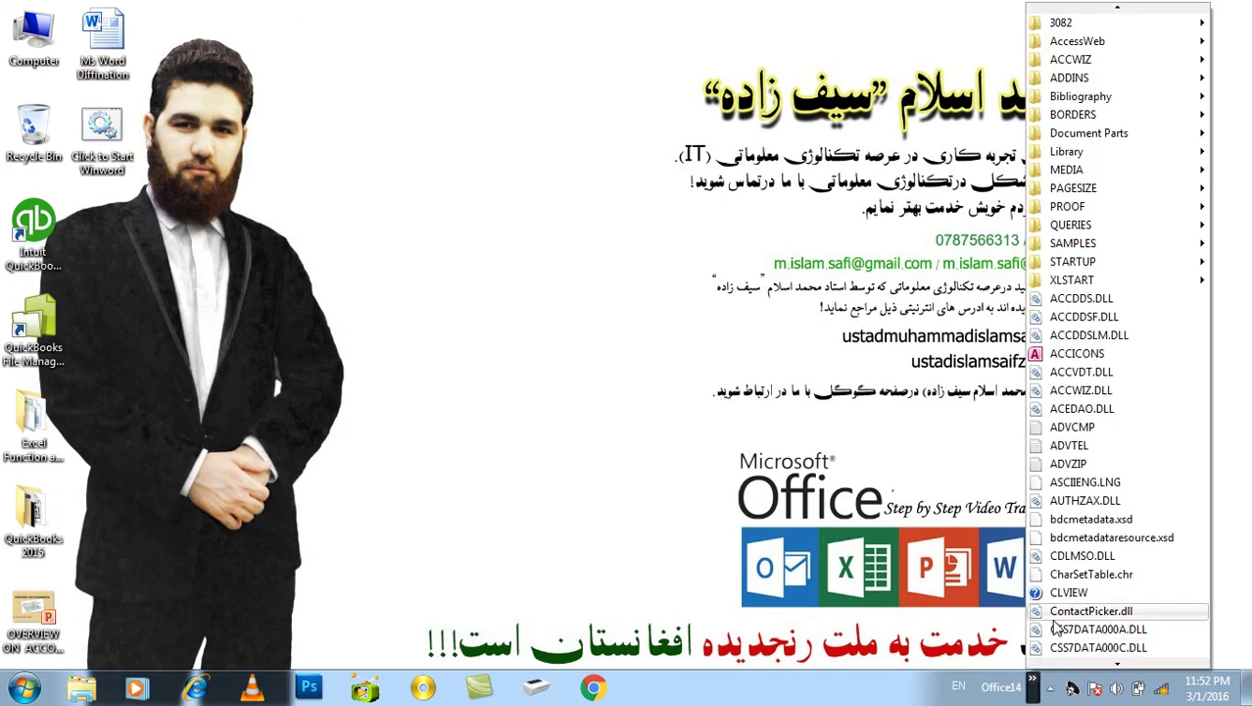
{"action": "key", "text": "End"}
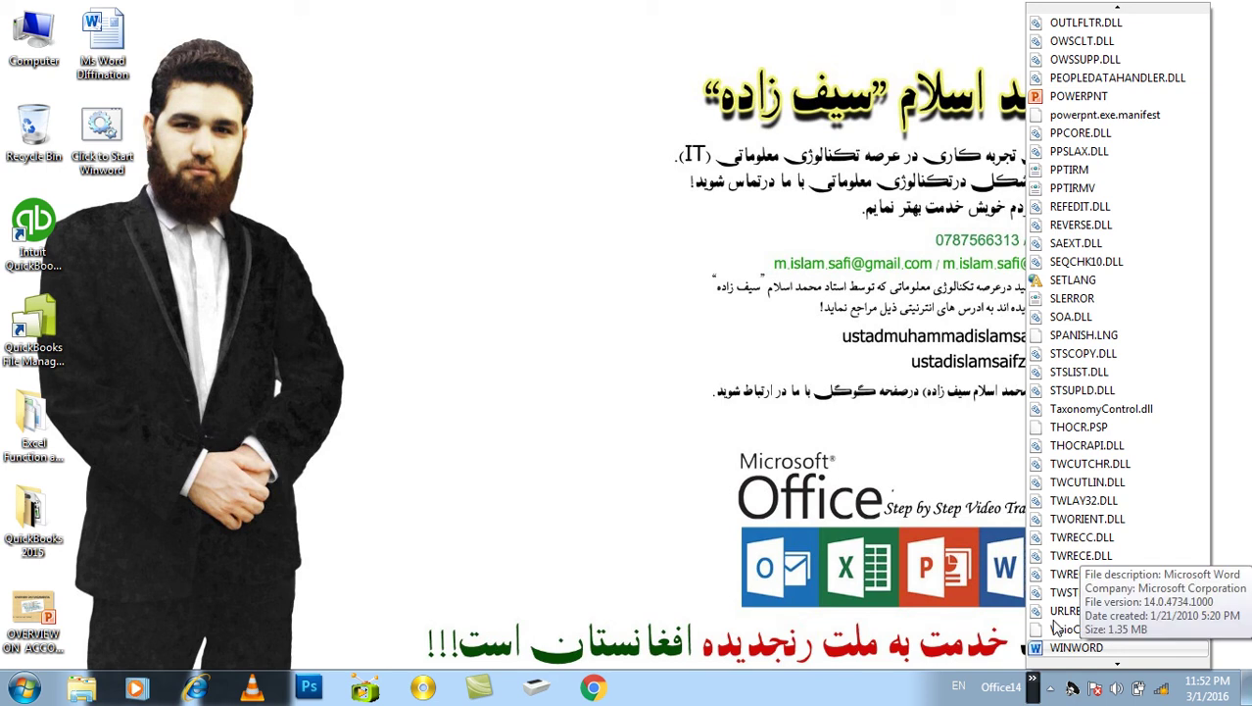
{"action": "key", "text": "Return"}
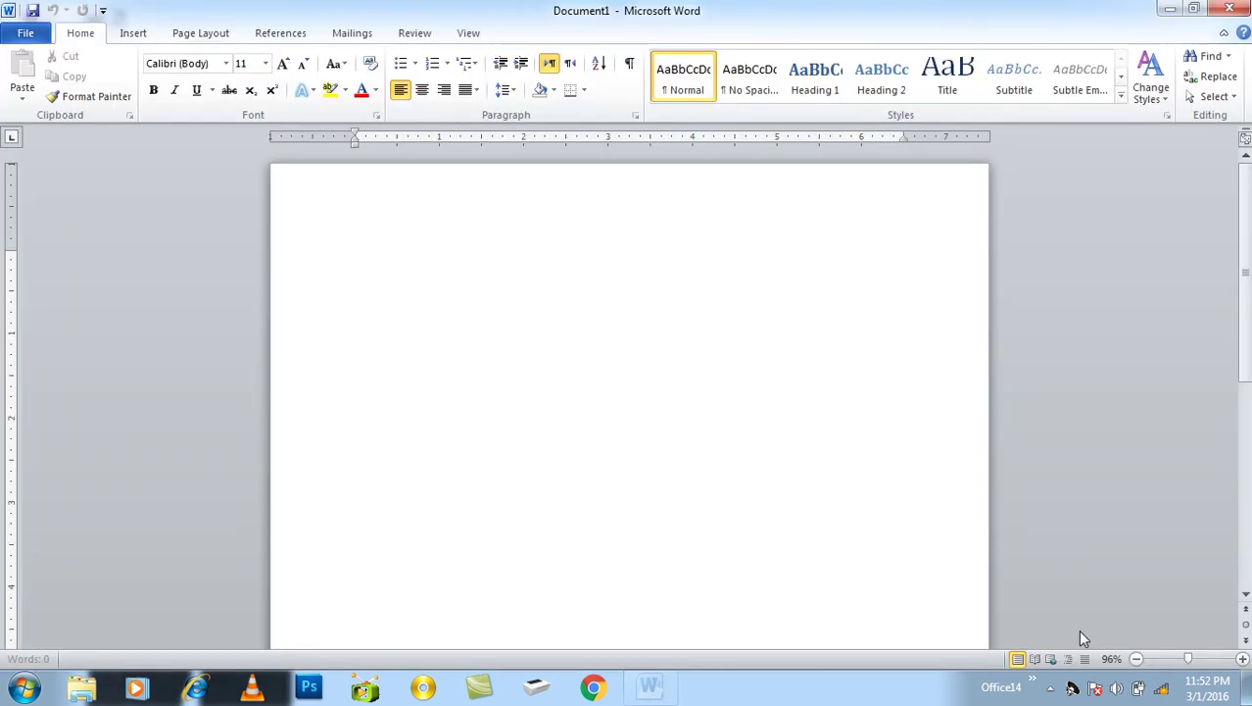
{"action": "key", "text": "alt+F4"}
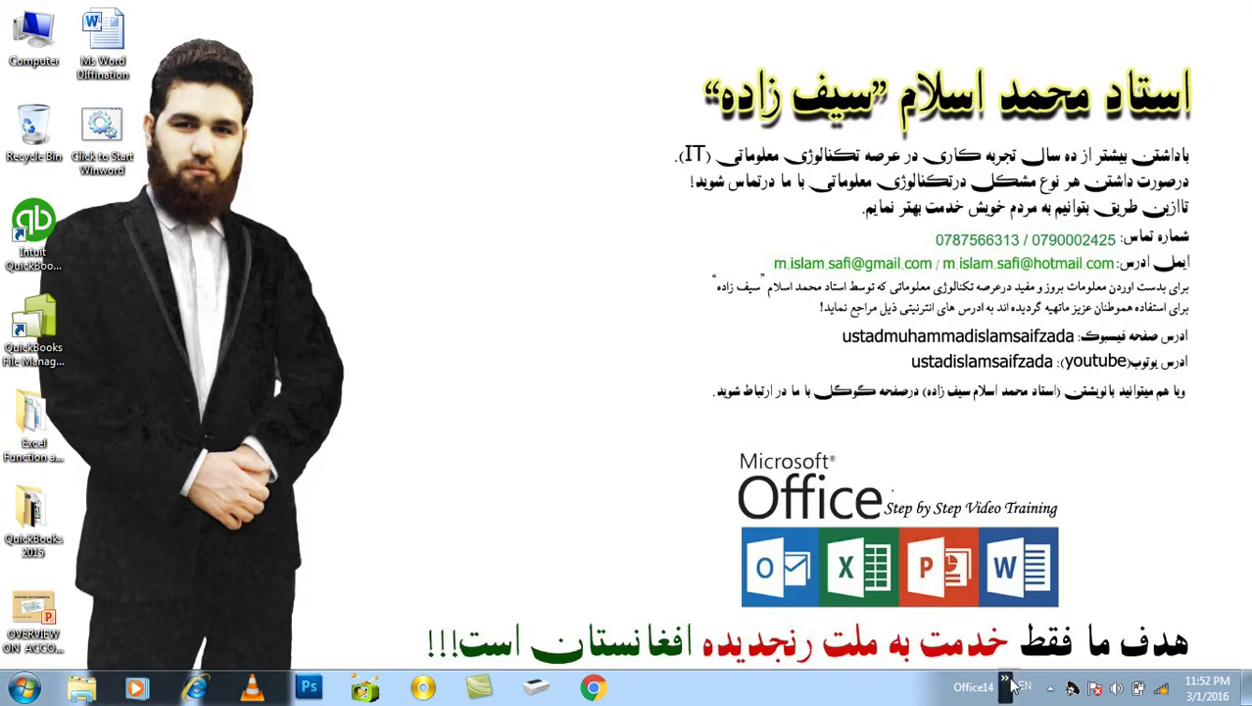
- Launch EXCEL from the Office14 toolbar list, then close Excel's Book1 window
{"action": "left_click", "coordinate": [1005, 678]}
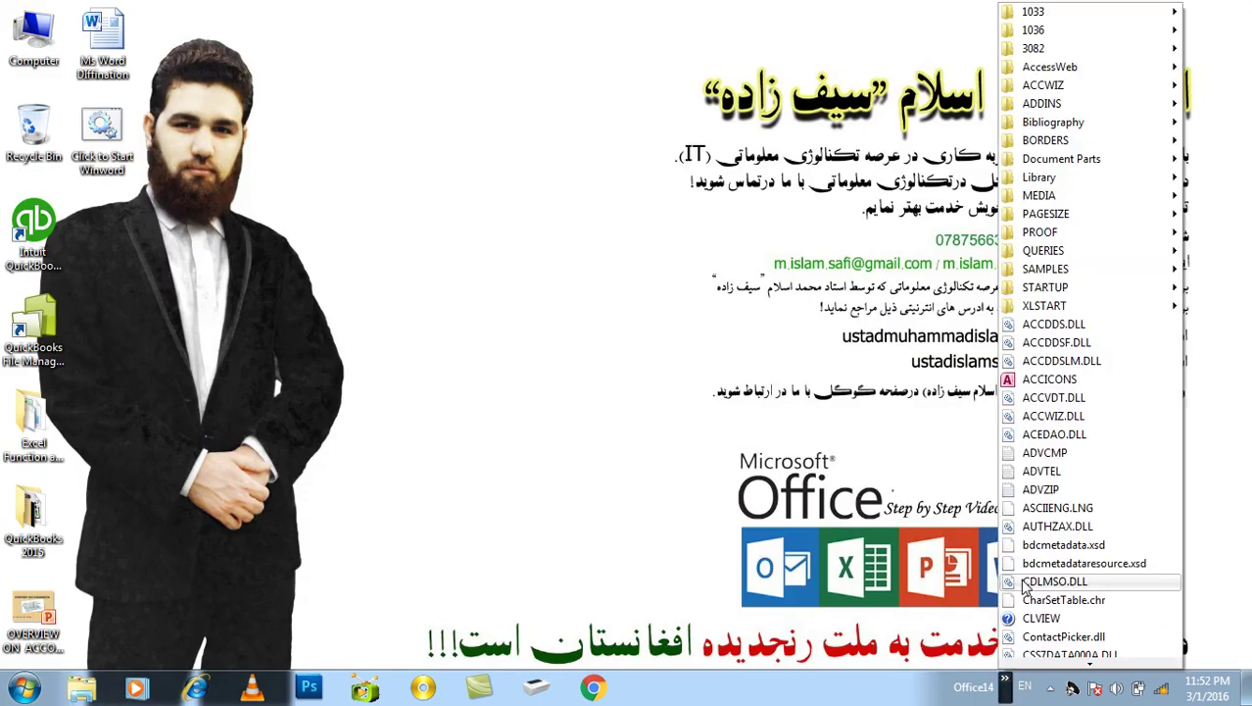
{"action": "scroll", "coordinate": [1026, 581], "scroll_direction": "down", "scroll_amount": 2}
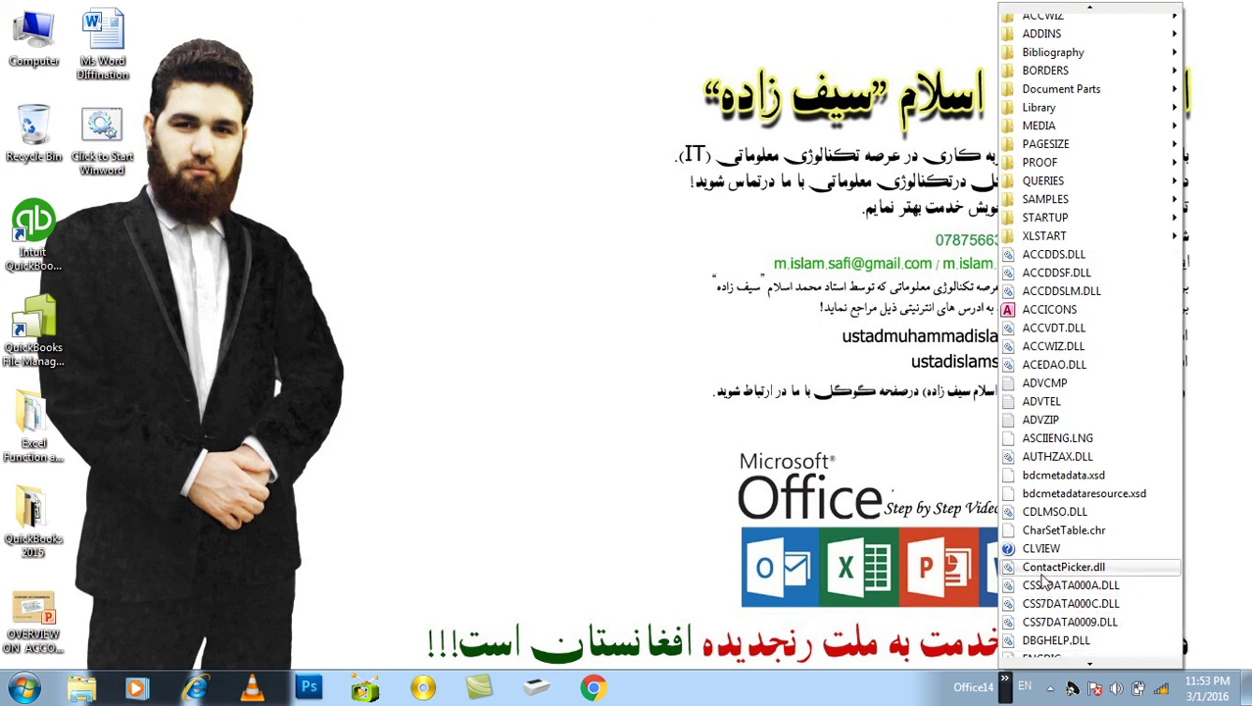
{"action": "scroll", "coordinate": [1044, 586], "scroll_direction": "down", "scroll_amount": 1}
{"action": "scroll", "coordinate": [1044, 584], "scroll_direction": "down", "scroll_amount": 1}
{"action": "scroll", "coordinate": [1044, 581], "scroll_direction": "down", "scroll_amount": 3}
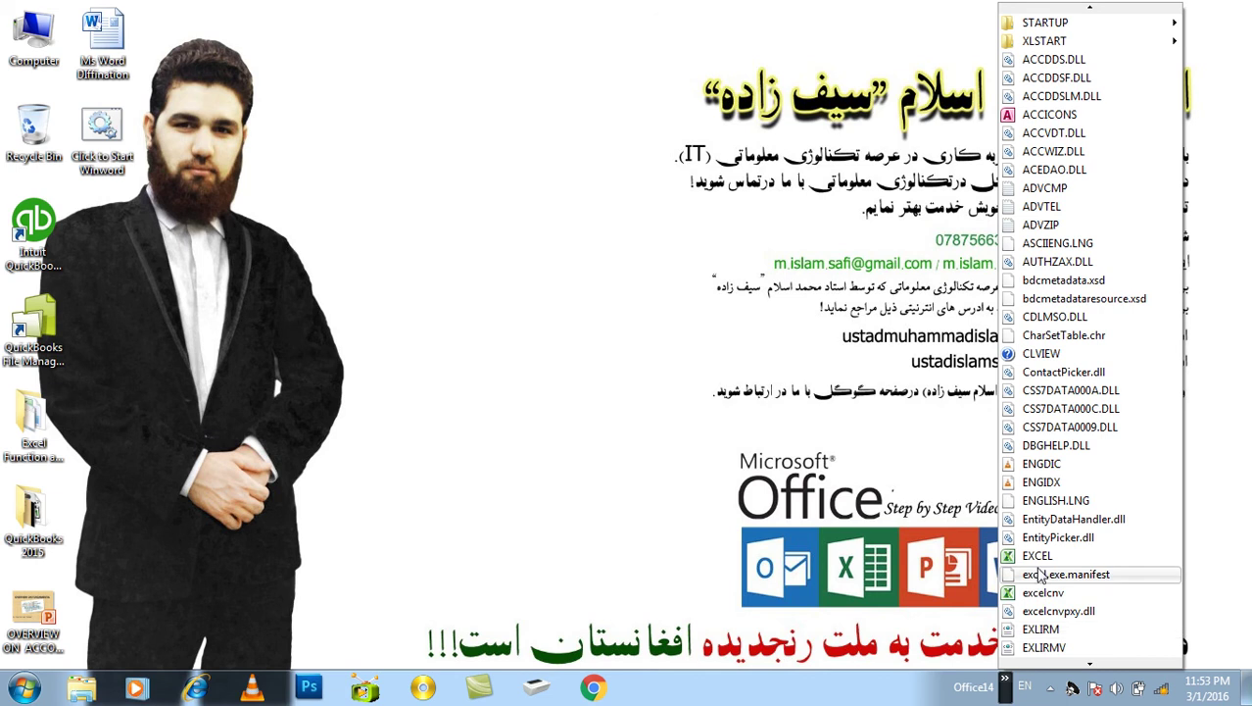
{"action": "left_click", "coordinate": [1038, 555]}
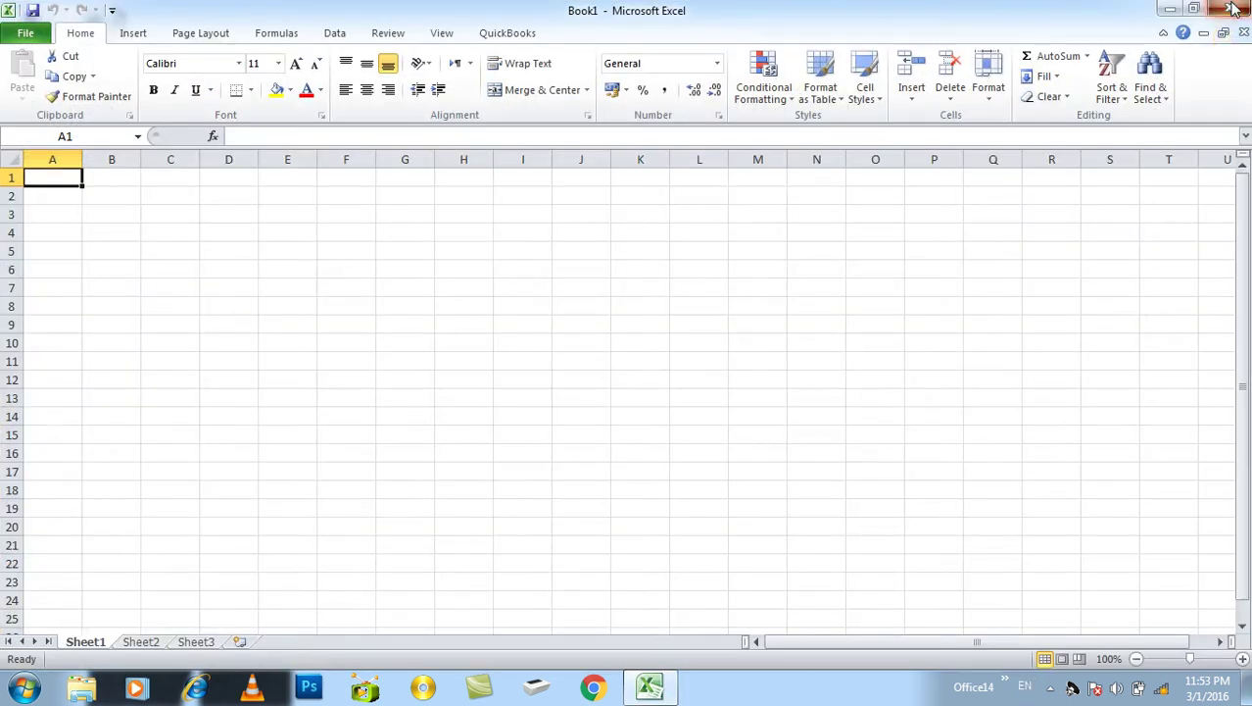
{"action": "left_click", "coordinate": [1235, 8]}
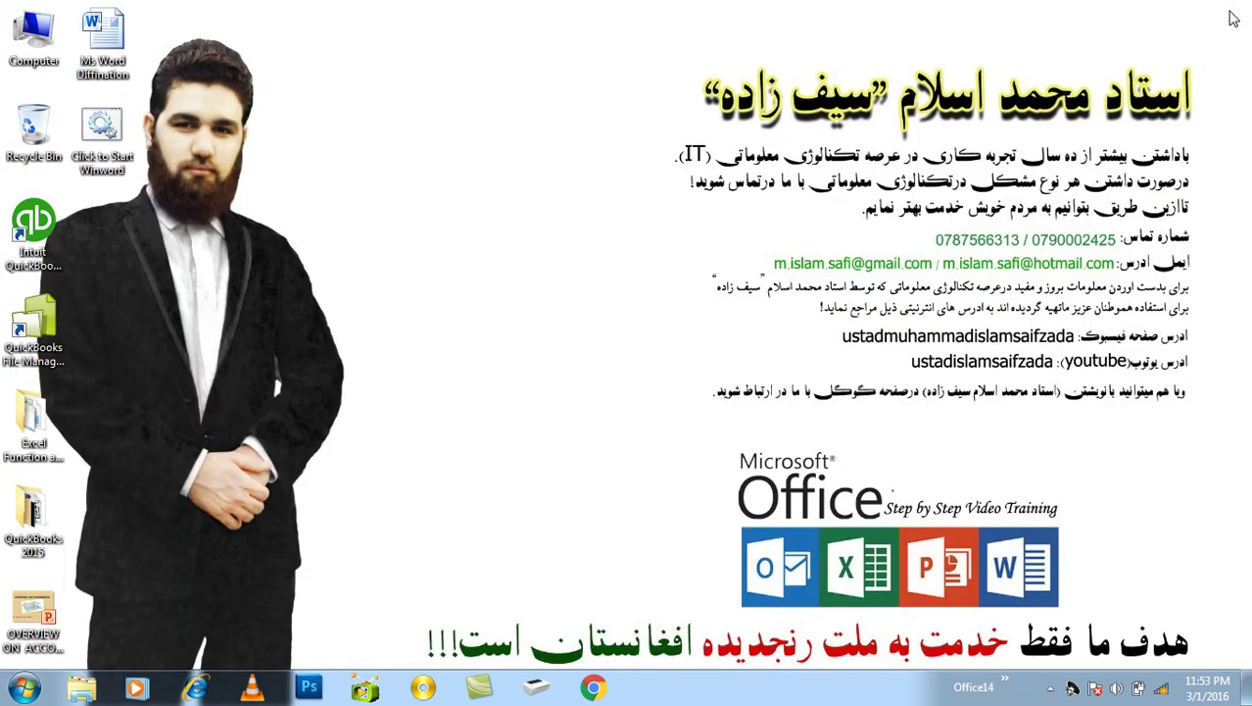